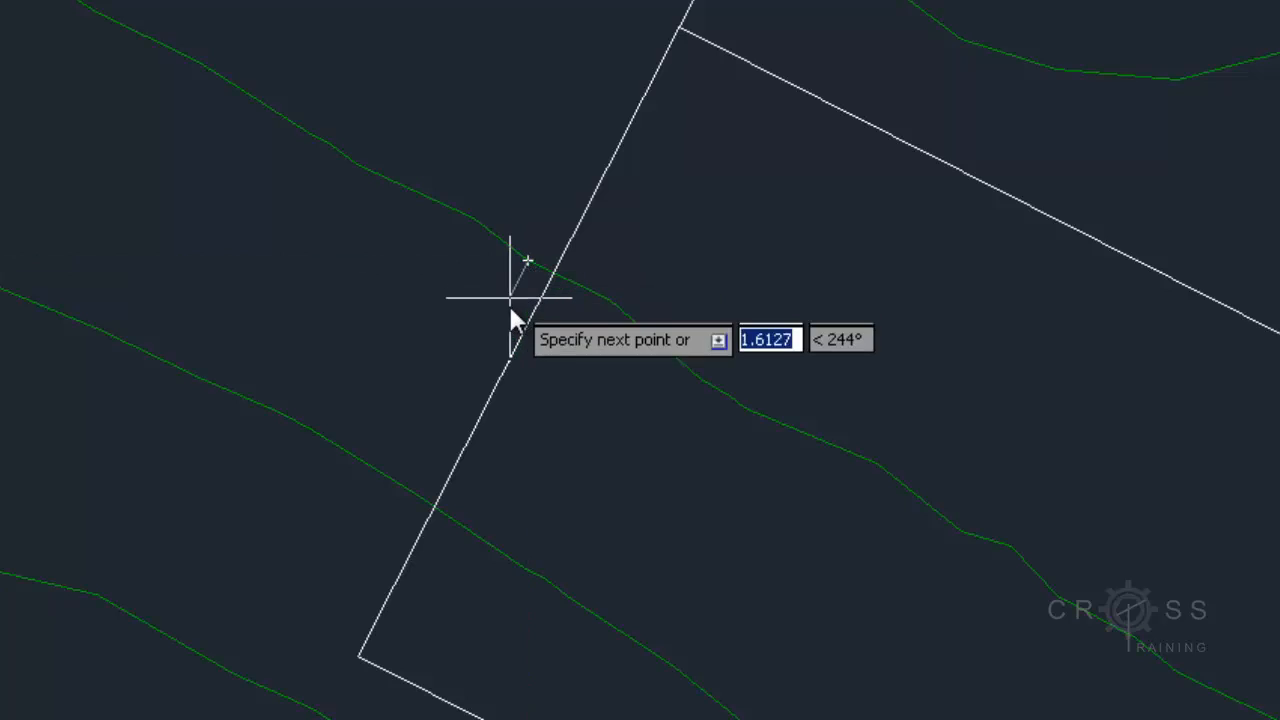
# Continue the polyline around the pad's outer corners and finish it on the contour line beyond the pad's lower right corner
pyautogui.click(323, 661)
pyautogui.scroll(-3, 323, 661)
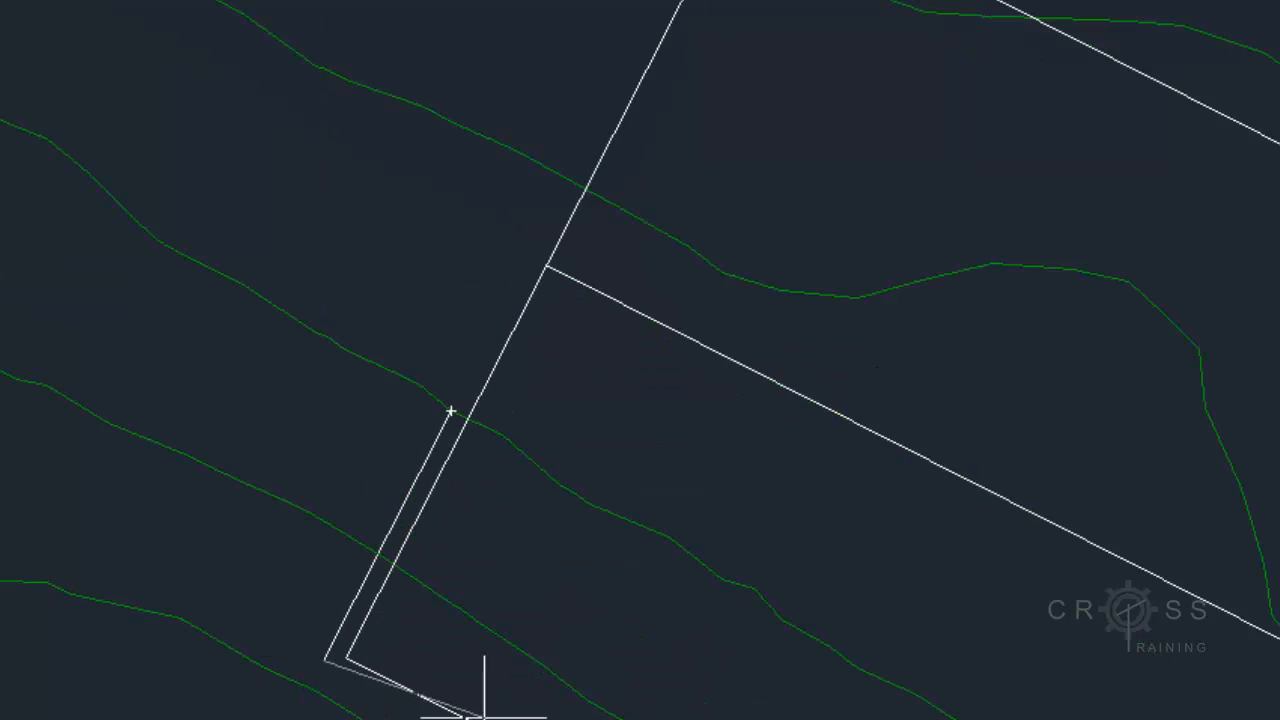
pyautogui.moveTo(409, 514)
pyautogui.mouseDown(button='middle')
pyautogui.moveTo(257, 277)
pyautogui.moveTo(151, 12)
pyautogui.mouseUp(button='middle')
pyautogui.scroll(4, 840, 530)
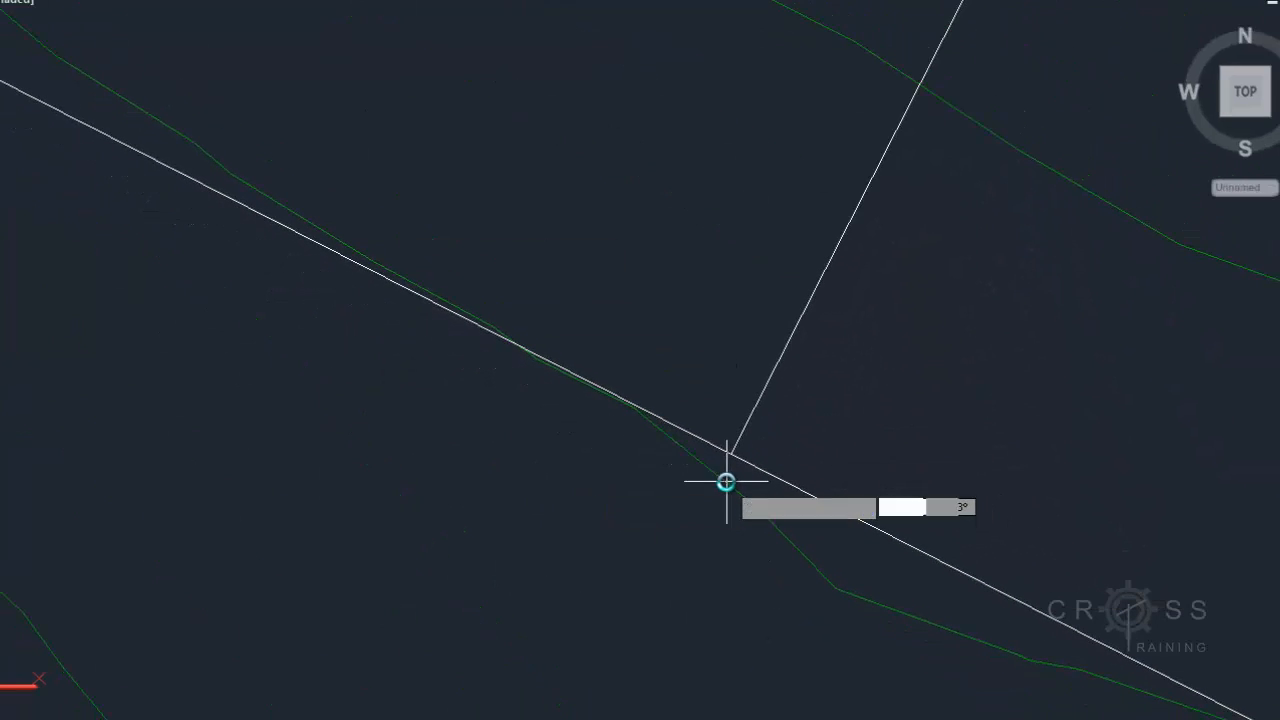
pyautogui.scroll(-3, 730, 485)
pyautogui.moveTo(903, 557); pyautogui.dragTo(543, 318, button='middle')
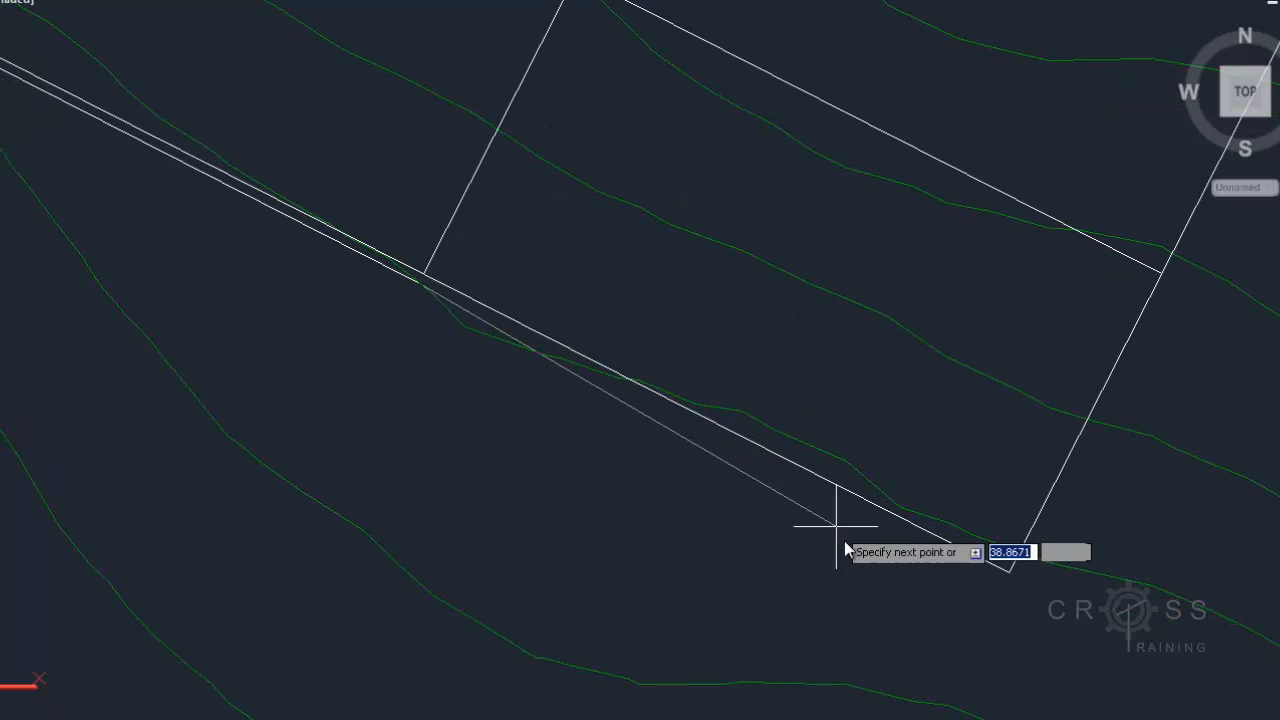
pyautogui.click(1010, 586)
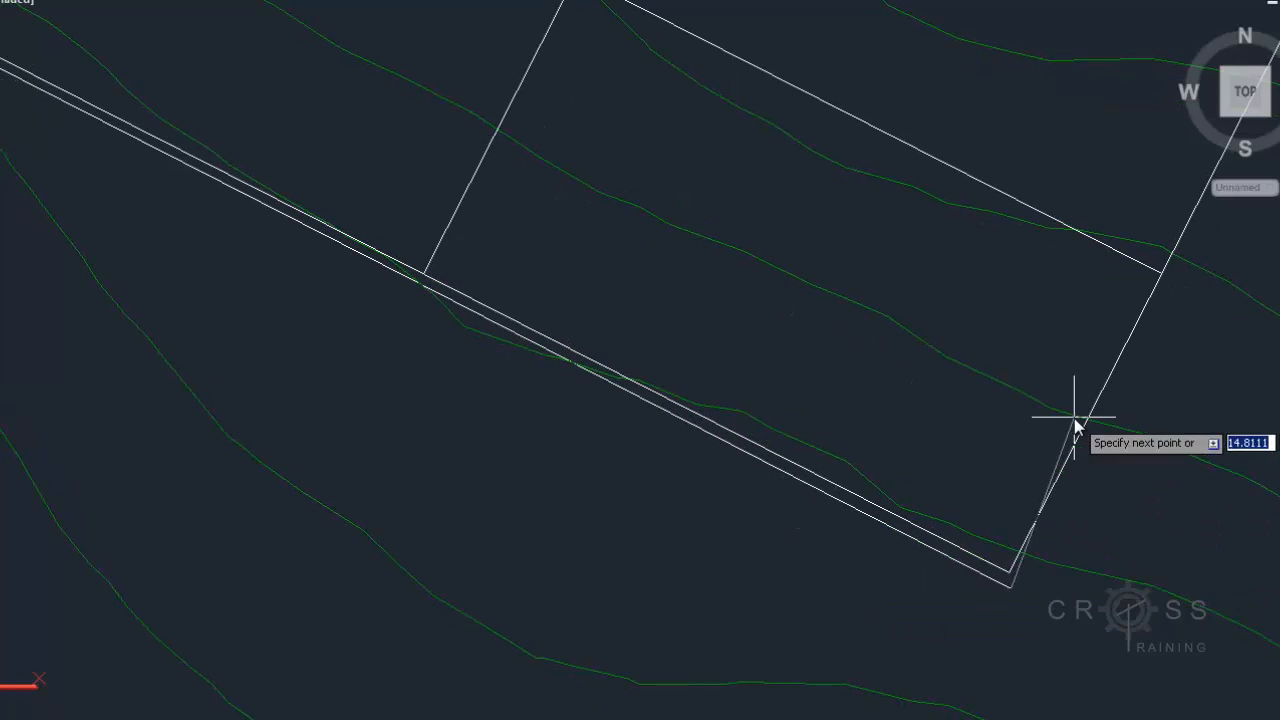
pyautogui.moveTo(1071, 423)
pyautogui.mouseDown(button='middle')
pyautogui.moveTo(803, 563)
pyautogui.moveTo(957, 546)
pyautogui.mouseUp(button='middle')
pyautogui.scroll(-2, 957, 546)
pyautogui.scroll(-2, 957, 546)
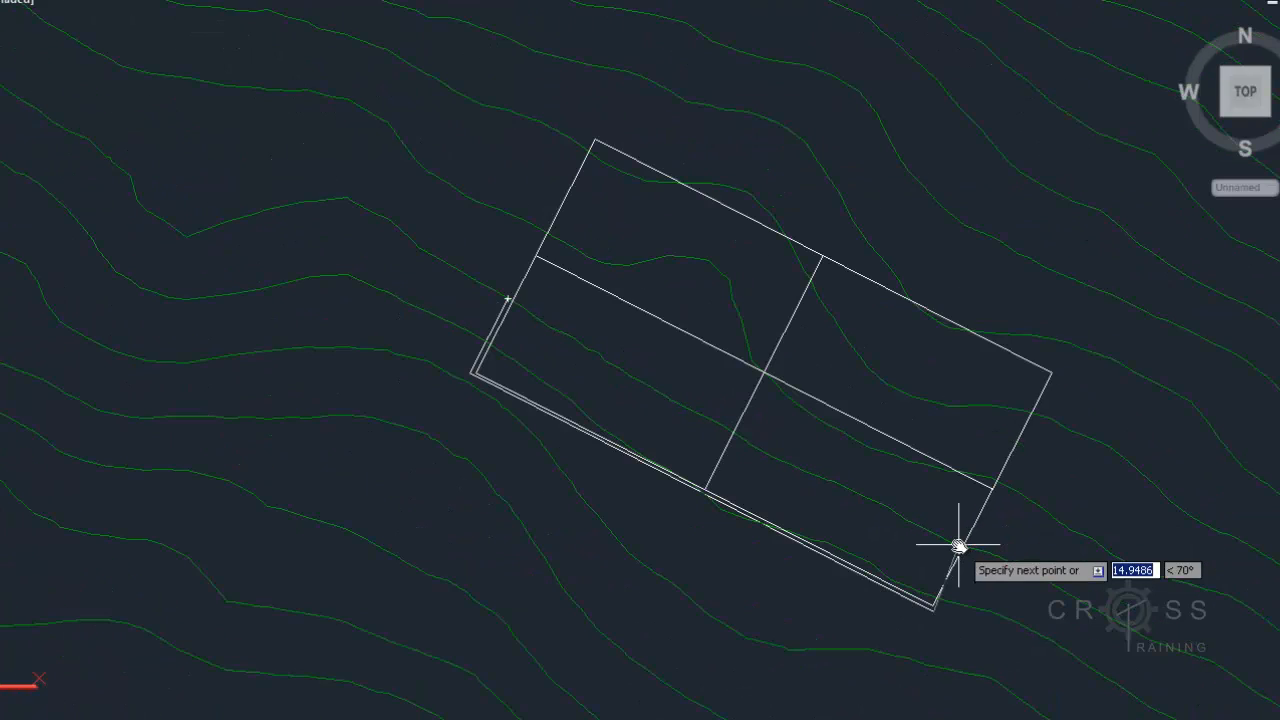
pyautogui.scroll(5, 963, 557)
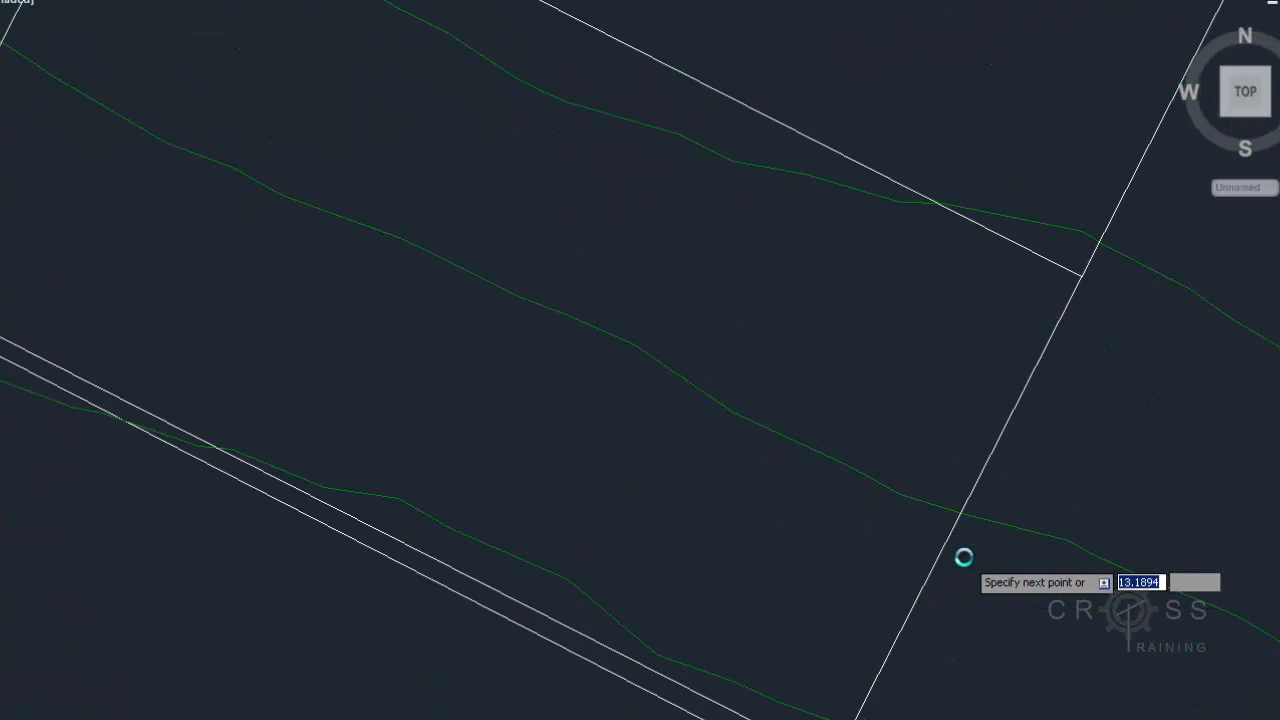
pyautogui.scroll(3, 969, 541)
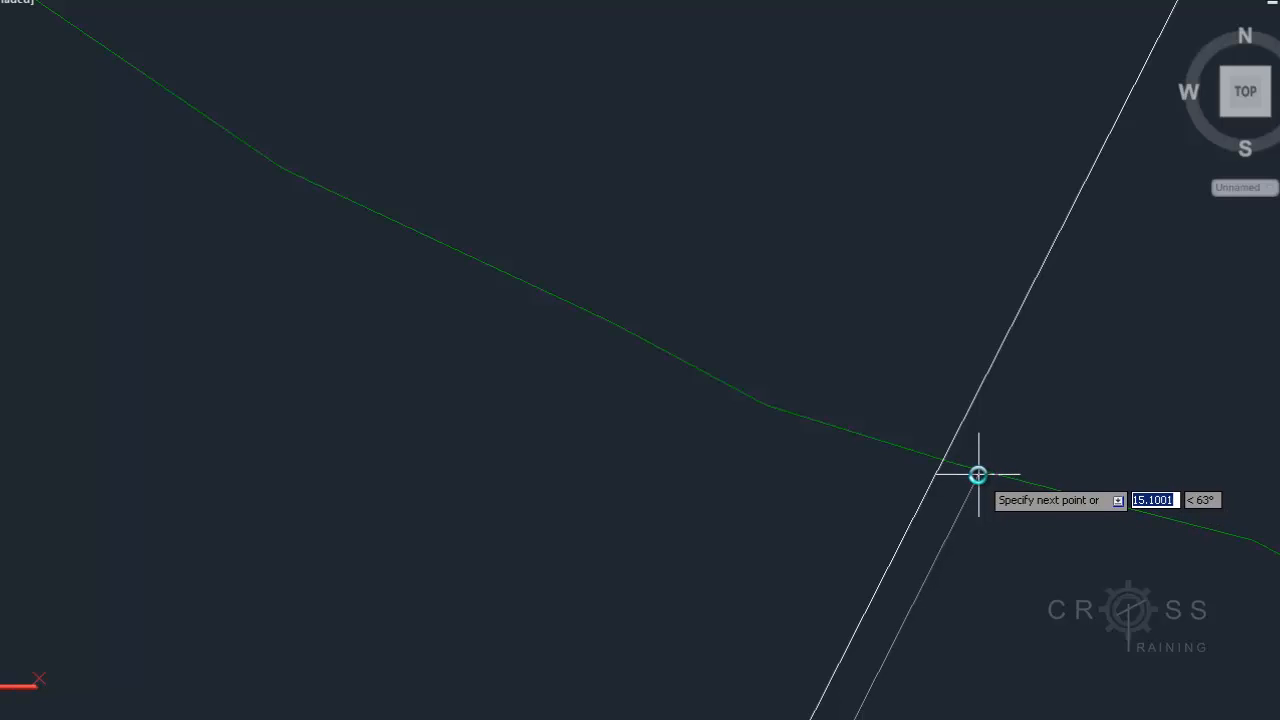
pyautogui.click(979, 477)
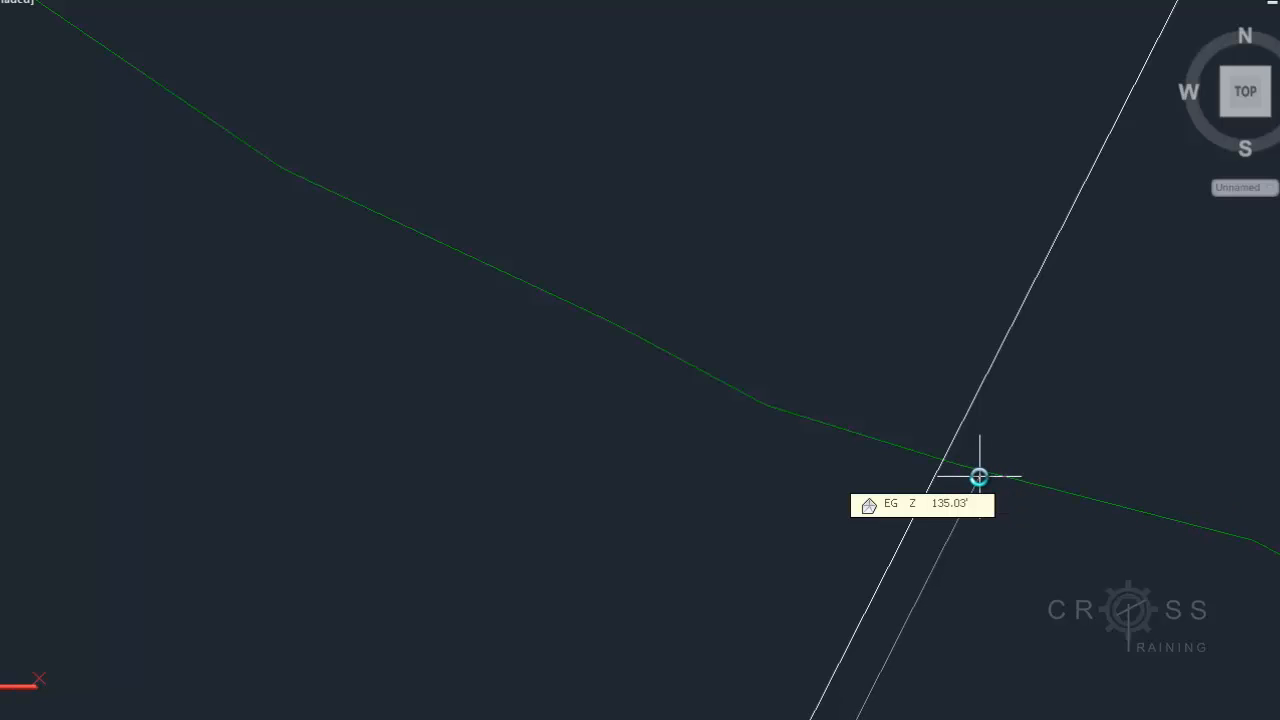
pyautogui.scroll(-2, 975, 490)
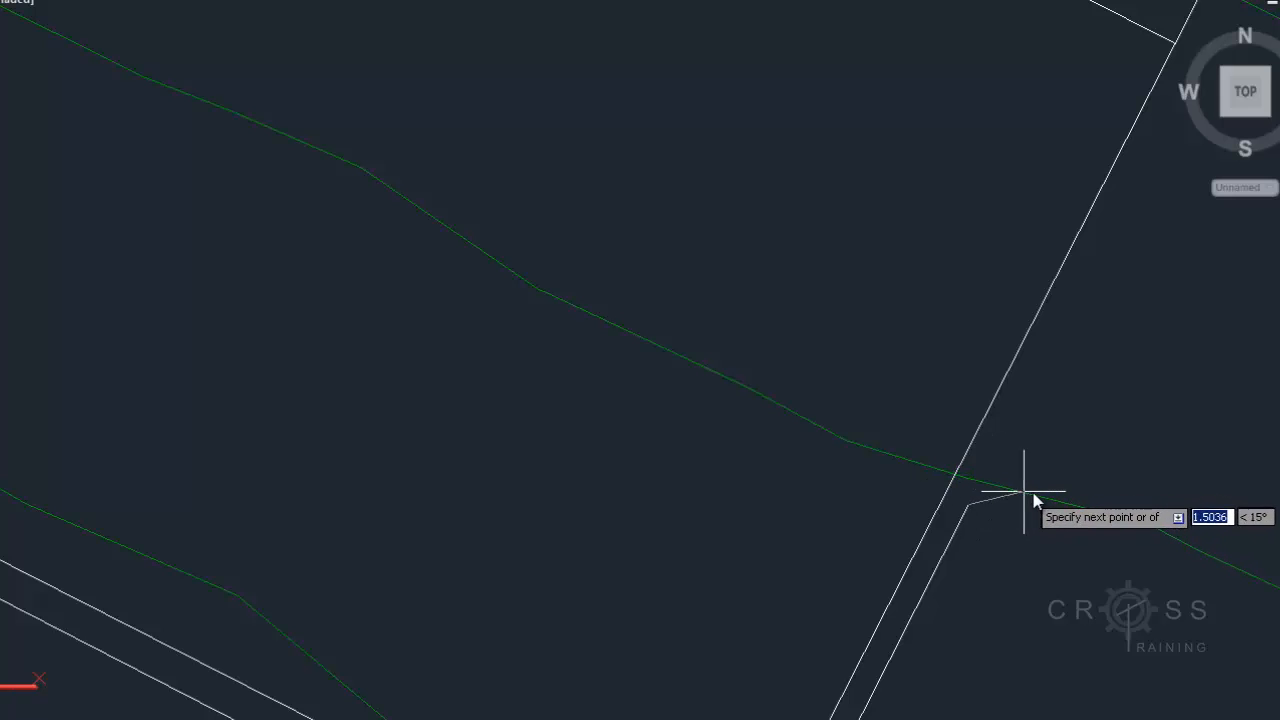
pyautogui.click(1155, 523)
pyautogui.press('Return')
pyautogui.scroll(-5, 968, 556)
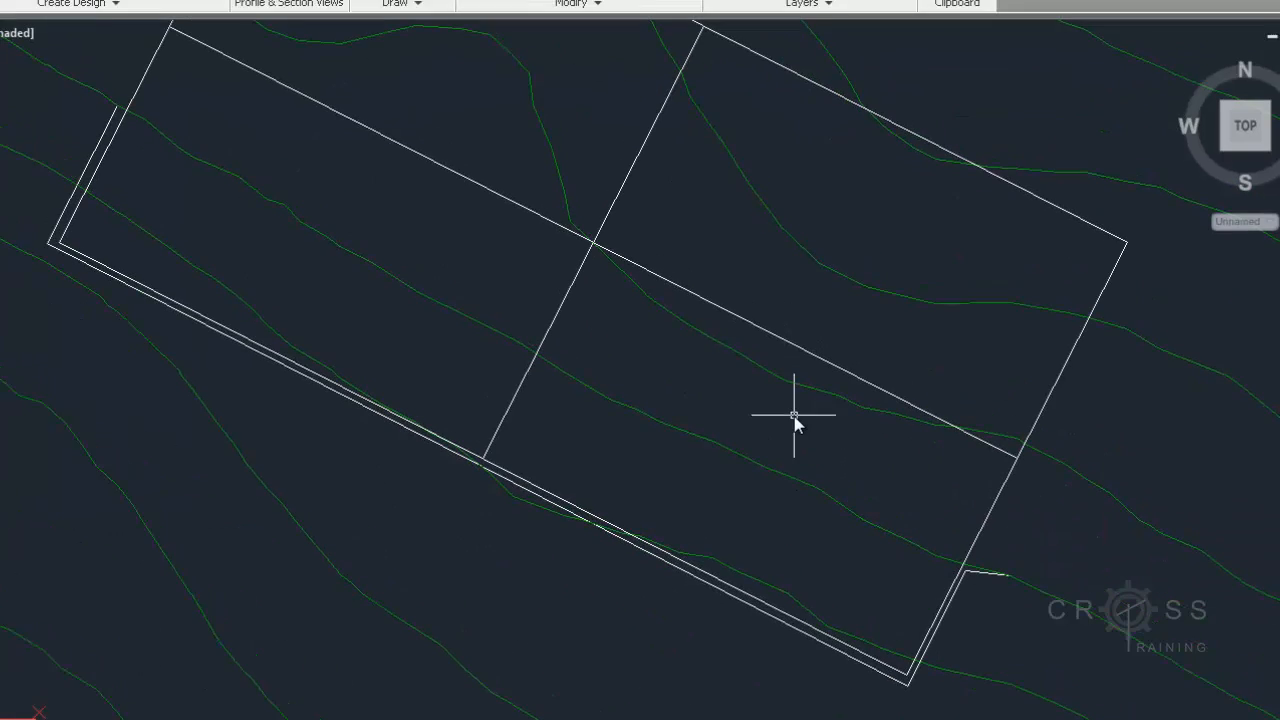
pyautogui.click(627, 72)
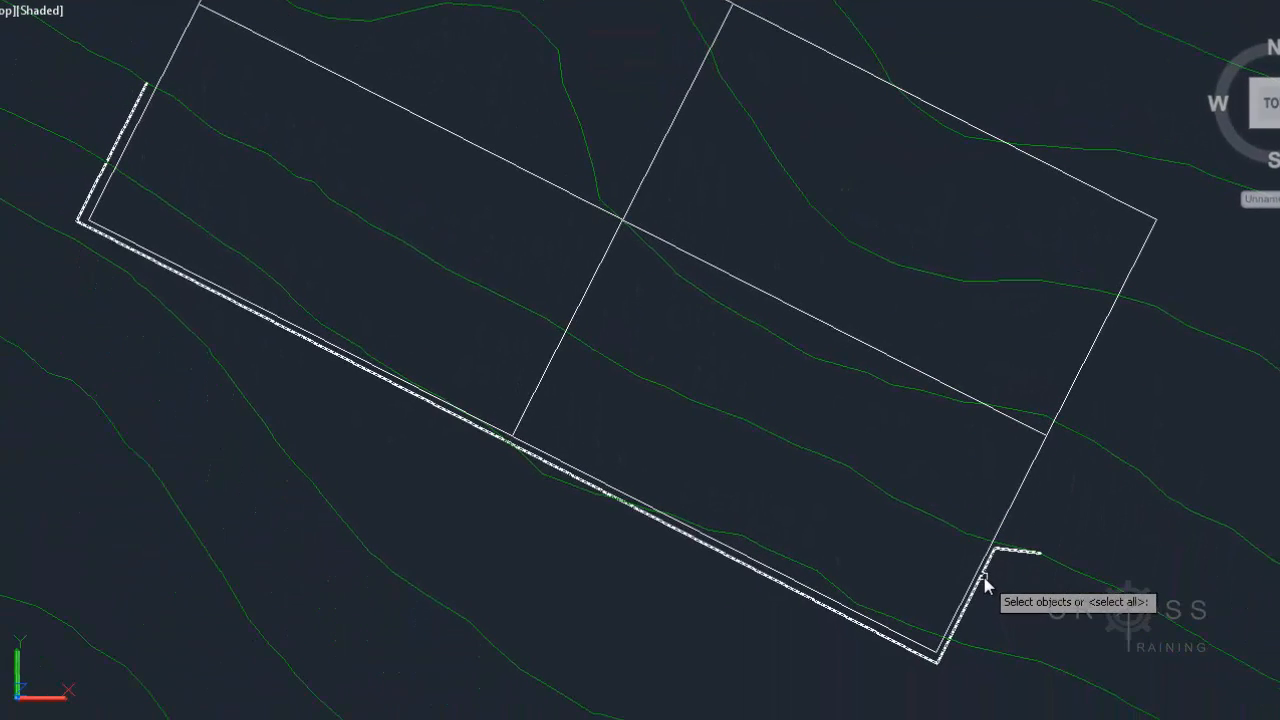
pyautogui.click(980, 611)
pyautogui.press('Return')
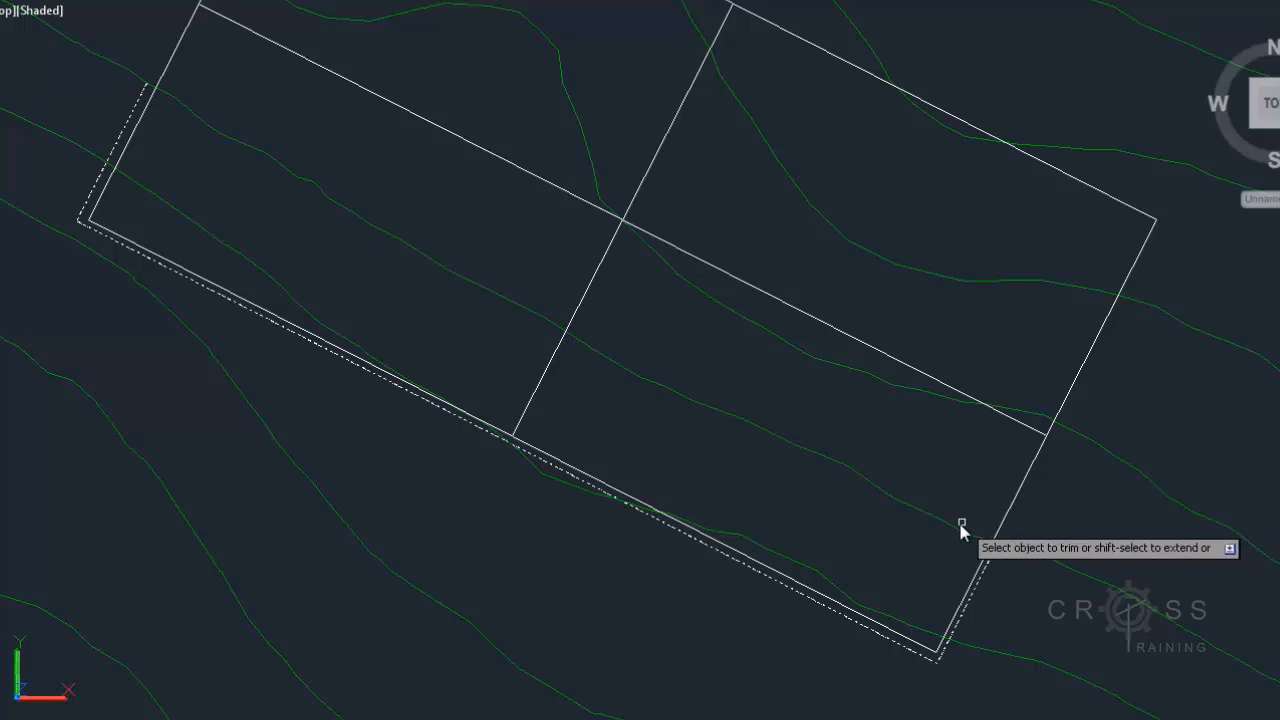
pyautogui.press('Return')
pyautogui.press('Return')
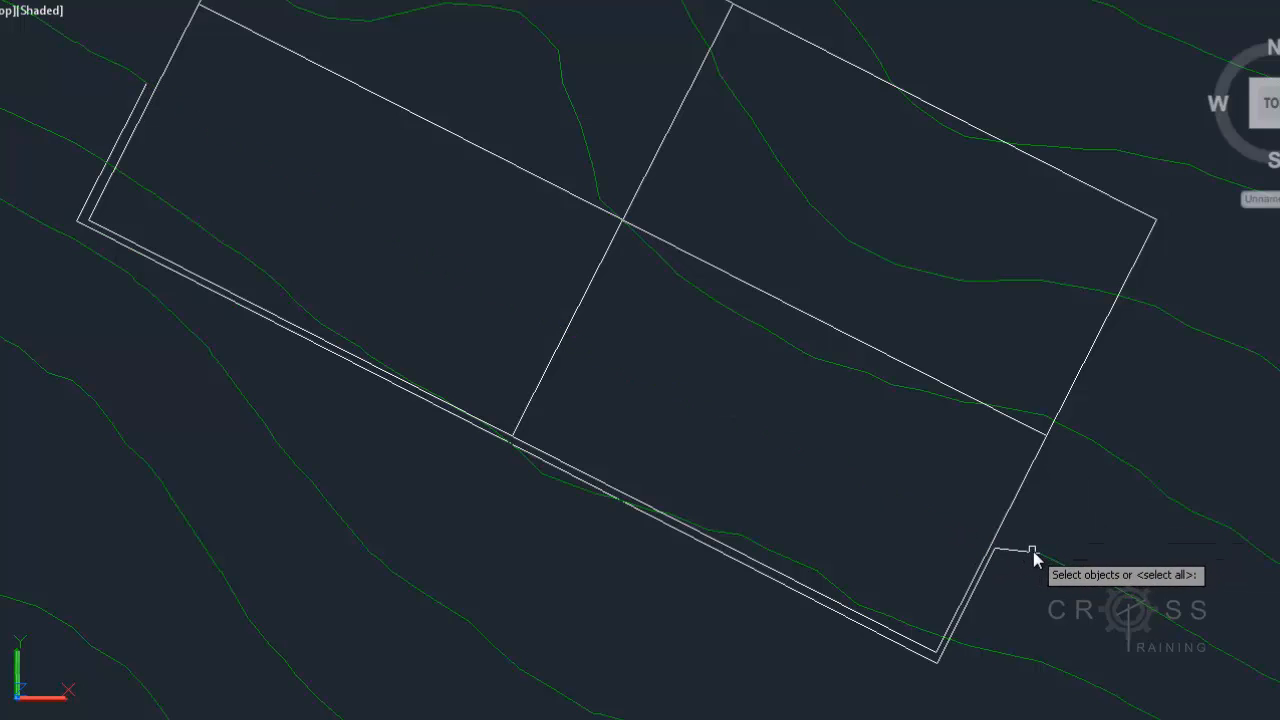
pyautogui.press('Escape')
# Move the new polyline onto the C-TOPO-MAJR-N layer
pyautogui.click(1029, 553)
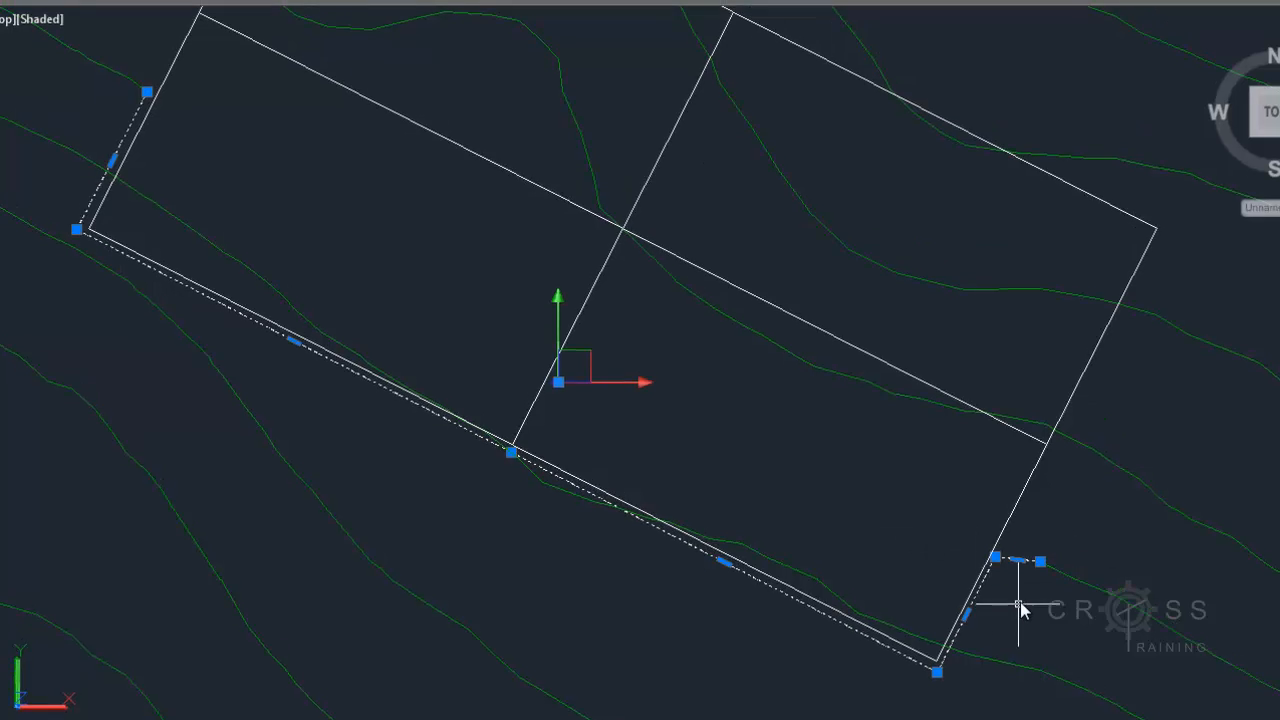
pyautogui.click(941, 86)
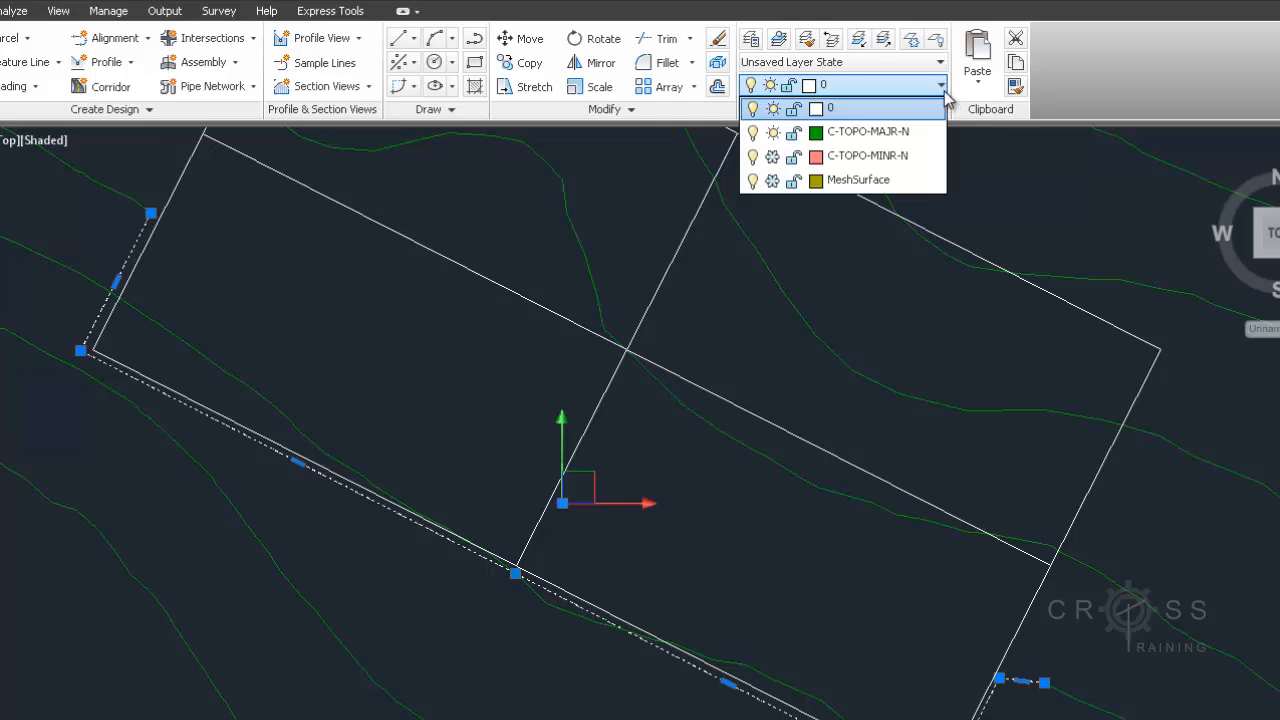
pyautogui.click(908, 131)
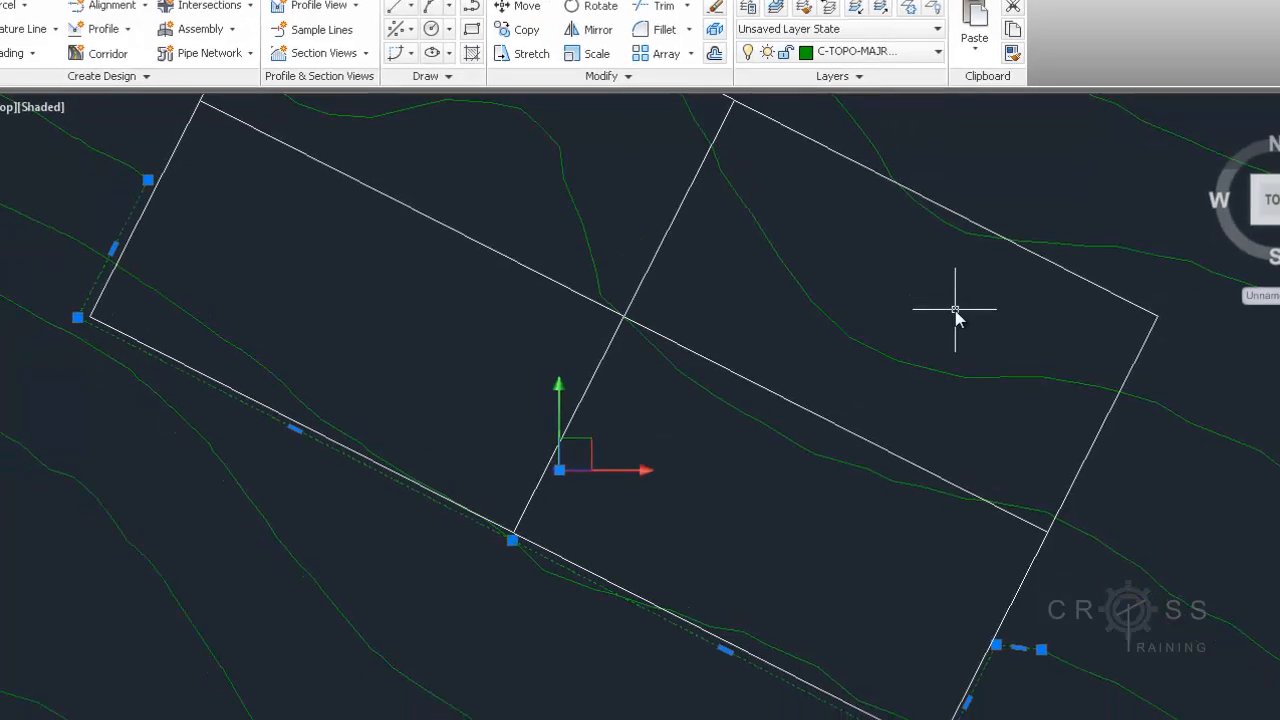
# Stretch the polyline's corner vertex up onto the contour line beside the pad
pyautogui.scroll(6, 1024, 586)
pyautogui.scroll(-8, 1023, 592)
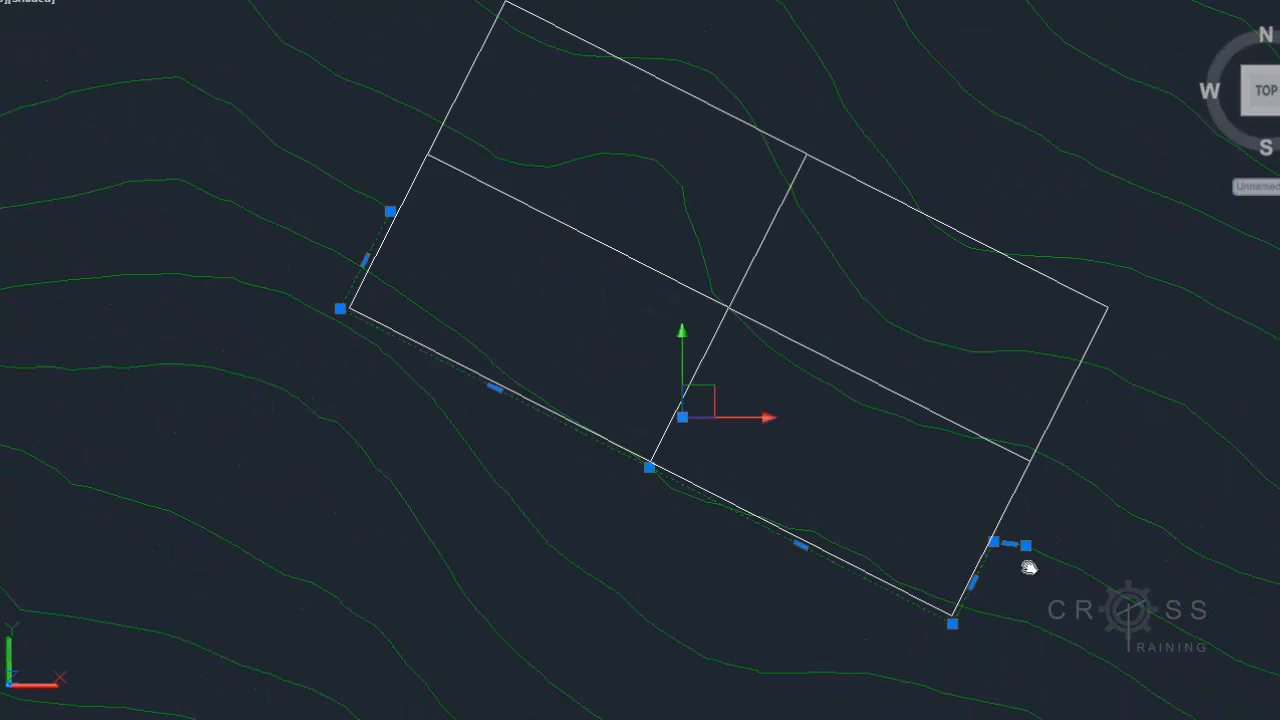
pyautogui.moveTo(1030, 602); pyautogui.dragTo(980, 535, button='middle')
pyautogui.scroll(5, 995, 513)
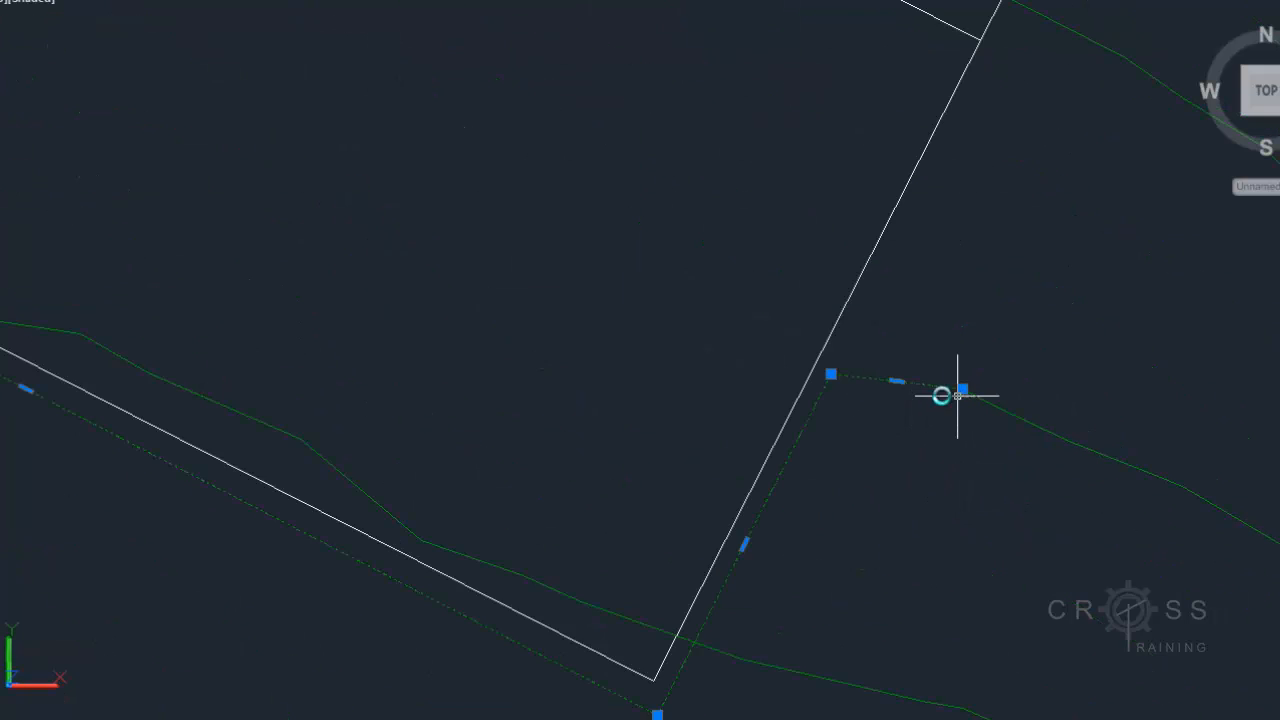
pyautogui.click(834, 375)
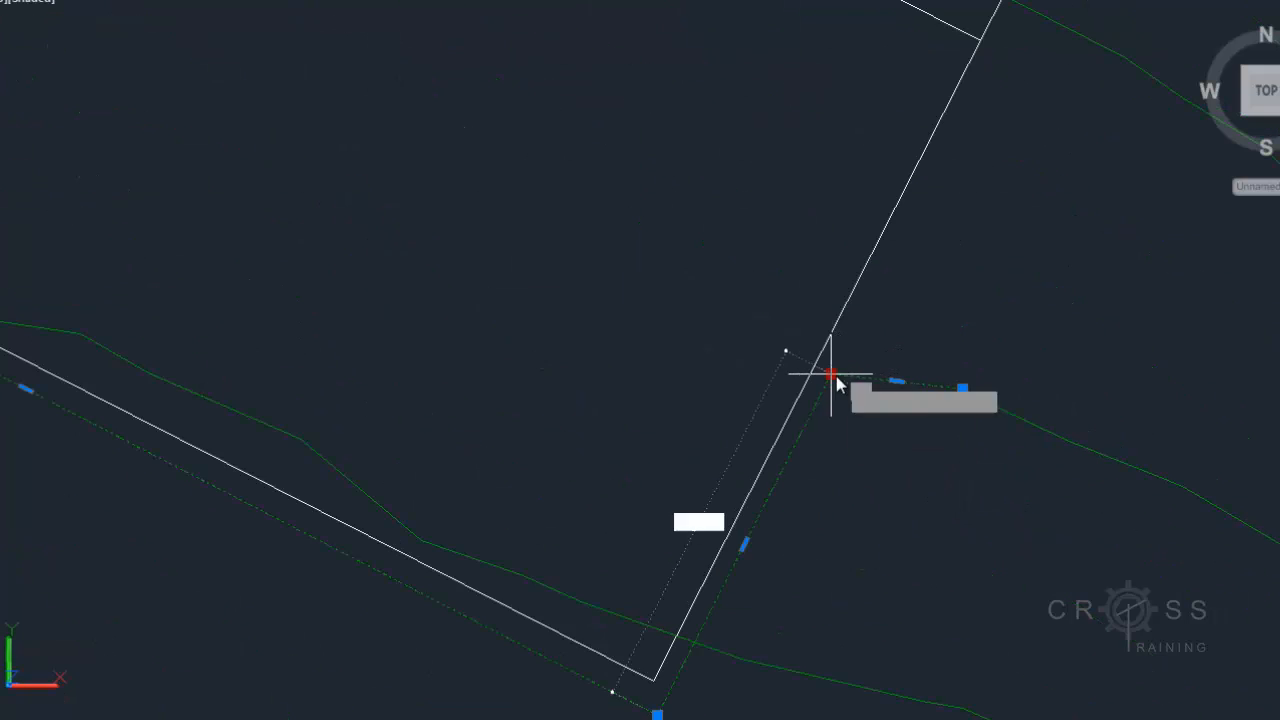
pyautogui.click(864, 312)
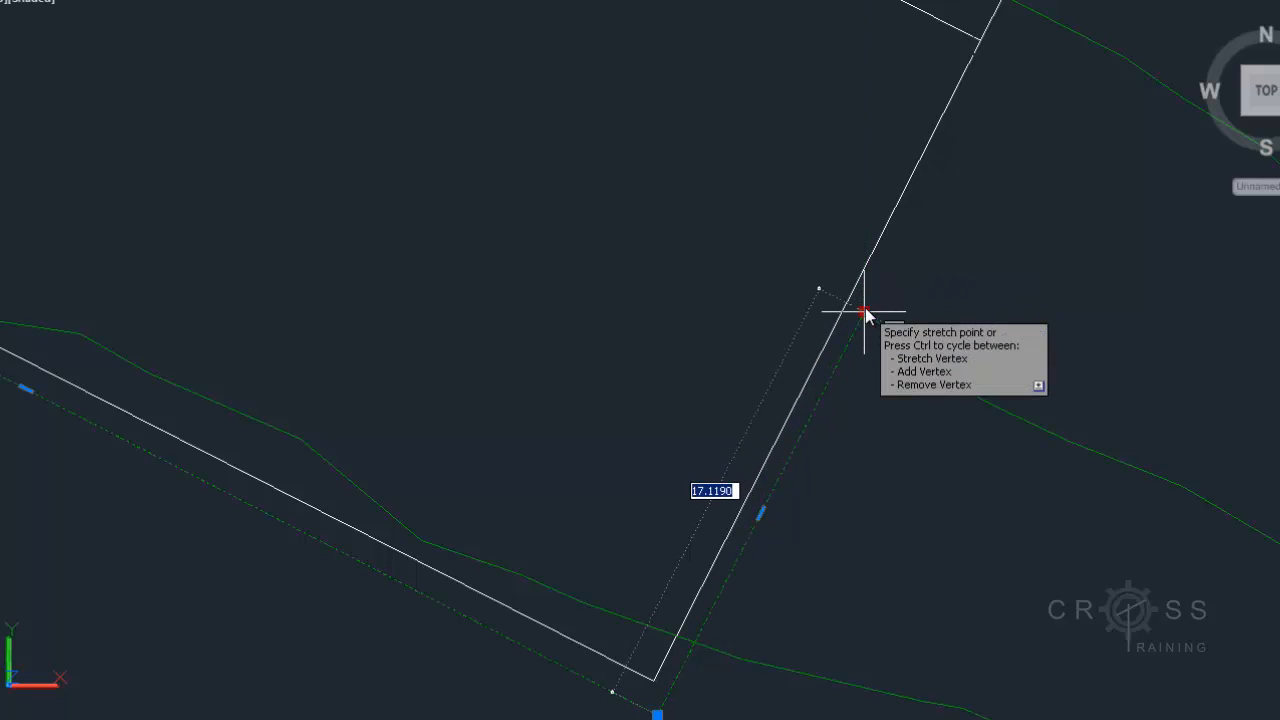
pyautogui.click(865, 312)
# Select the contour next to the polyline's end and stretch its vertex near the pad corner downward
pyautogui.scroll(-4, 990, 318)
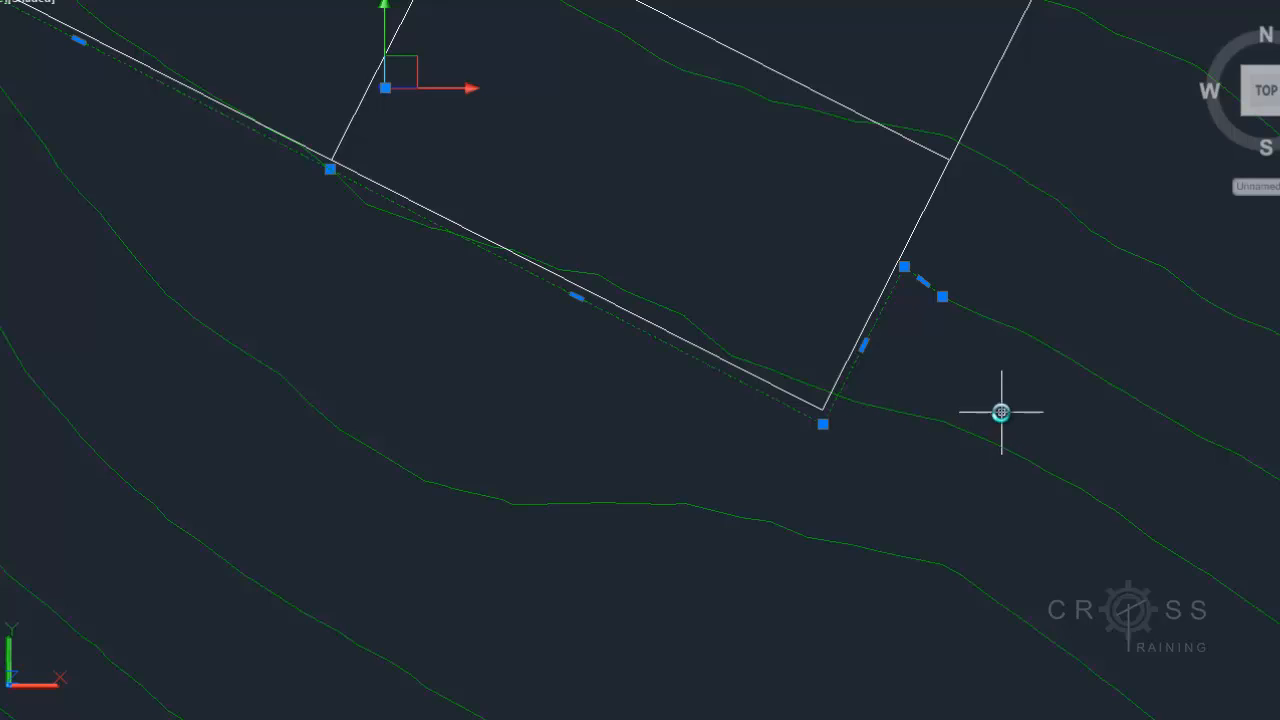
pyautogui.moveTo(1001, 412); pyautogui.dragTo(894, 429, button='middle')
pyautogui.scroll(3, 878, 366)
pyautogui.click(810, 305)
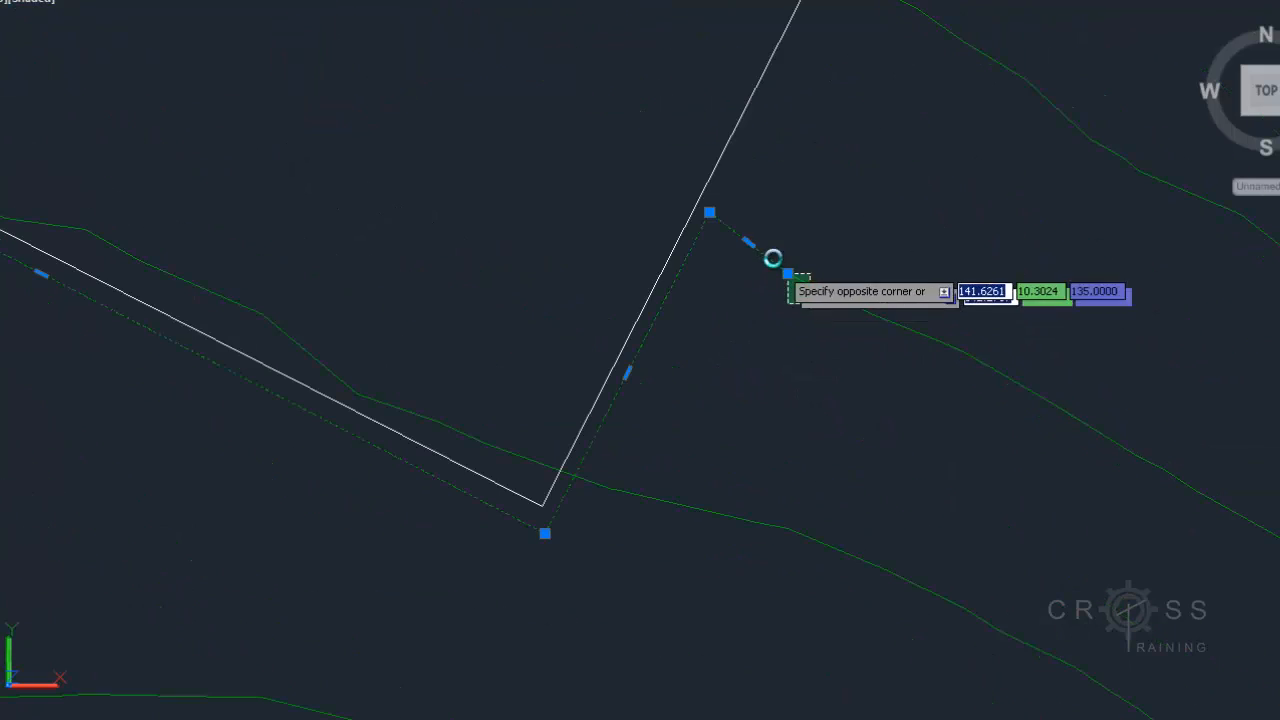
pyautogui.click(767, 252)
pyautogui.click(790, 279)
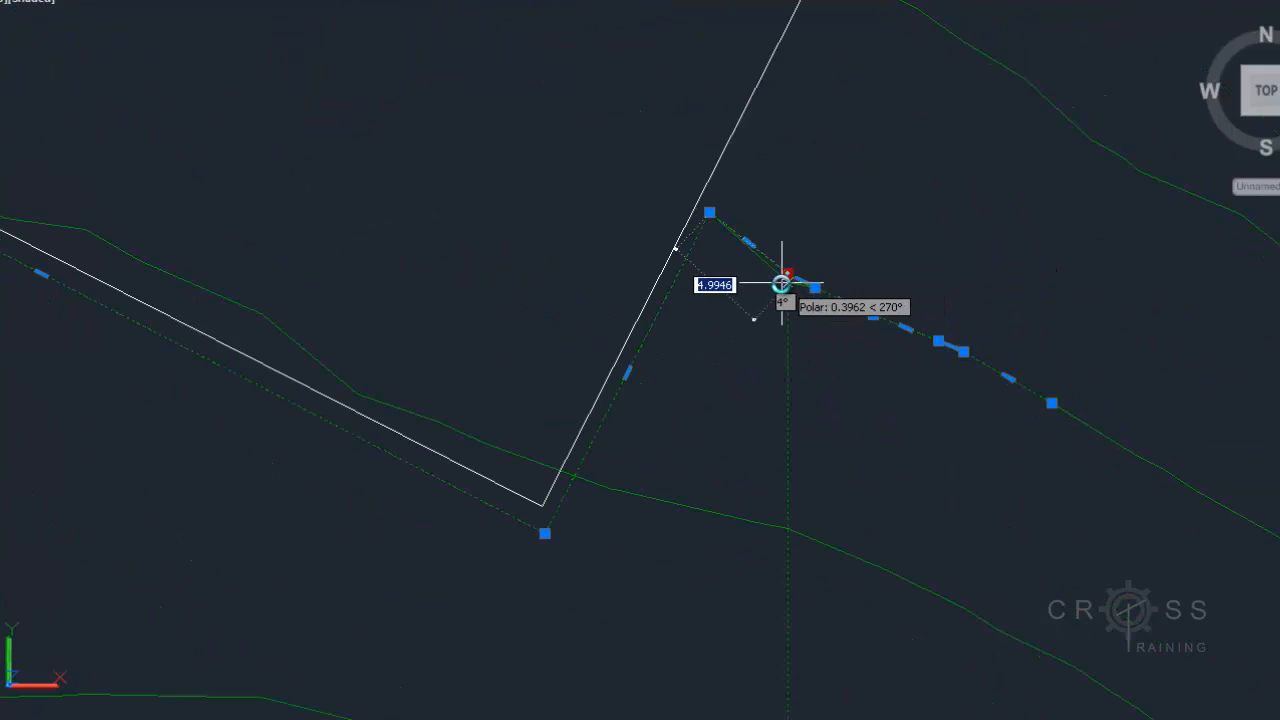
pyautogui.click(782, 285)
# Add a vertex to the contour near its bend and stretch the next vertex downward
pyautogui.click(816, 289)
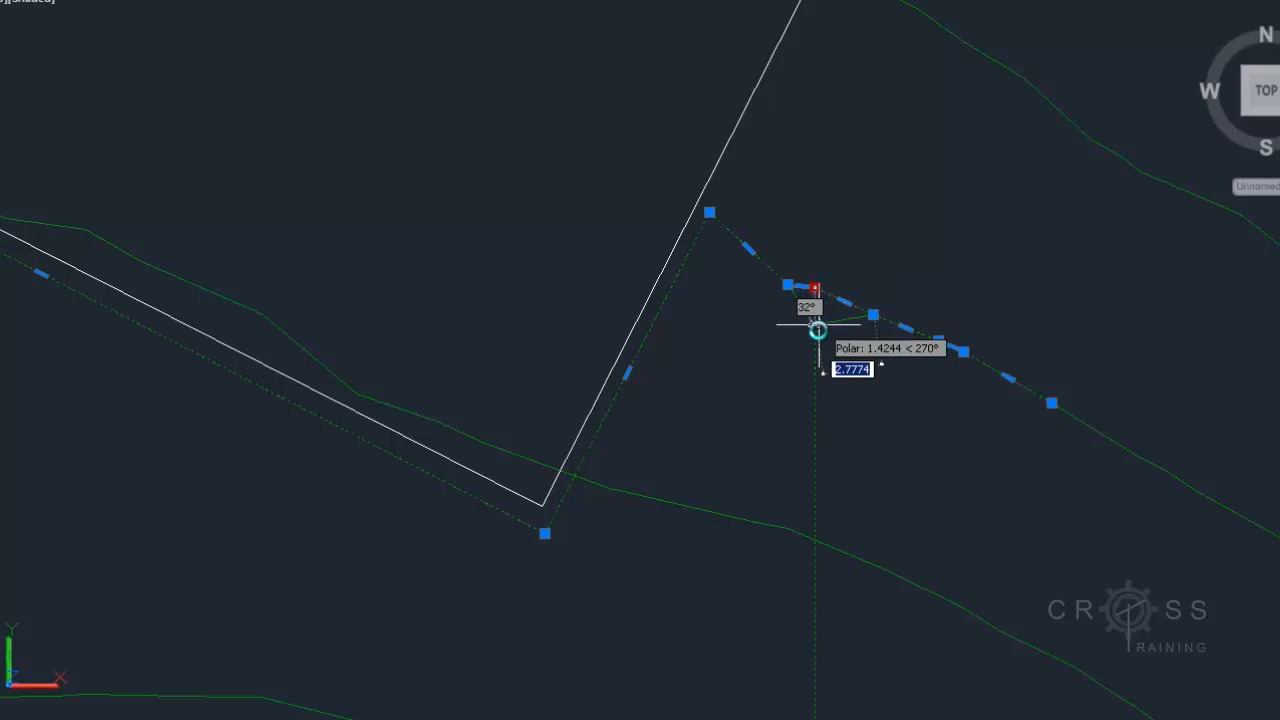
pyautogui.press('ctrl')
pyautogui.click(829, 341)
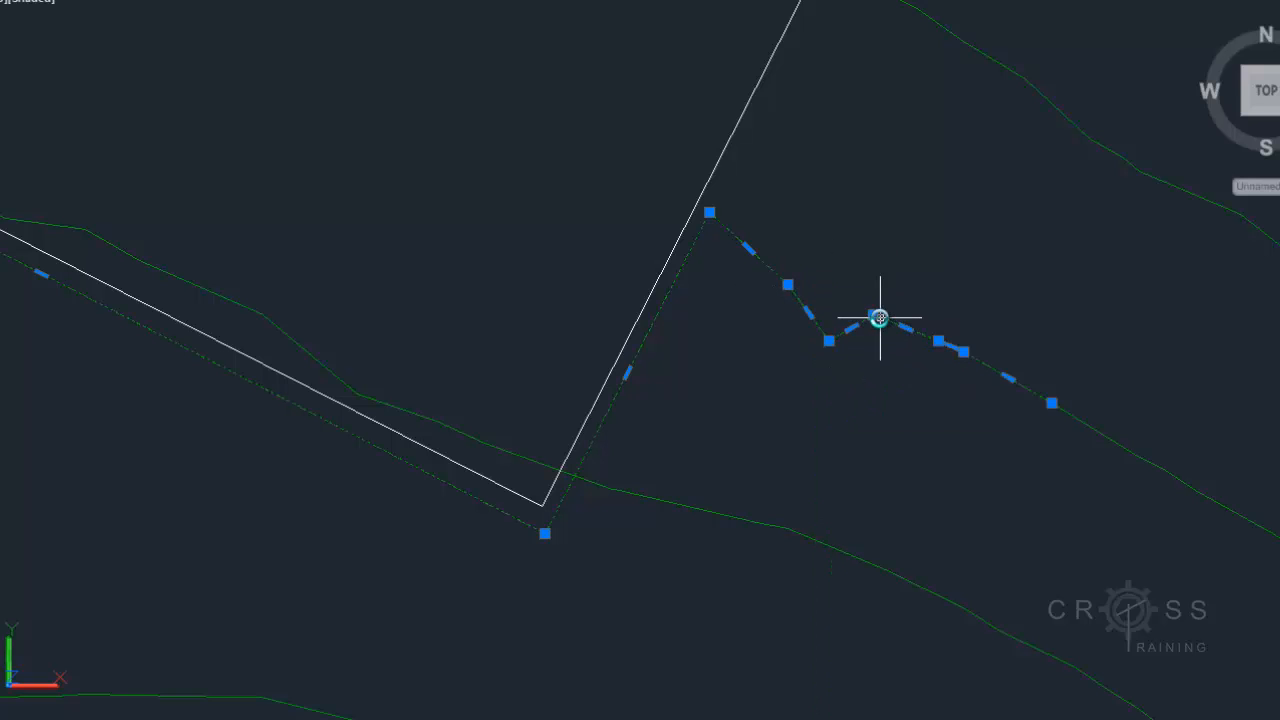
pyautogui.click(876, 317)
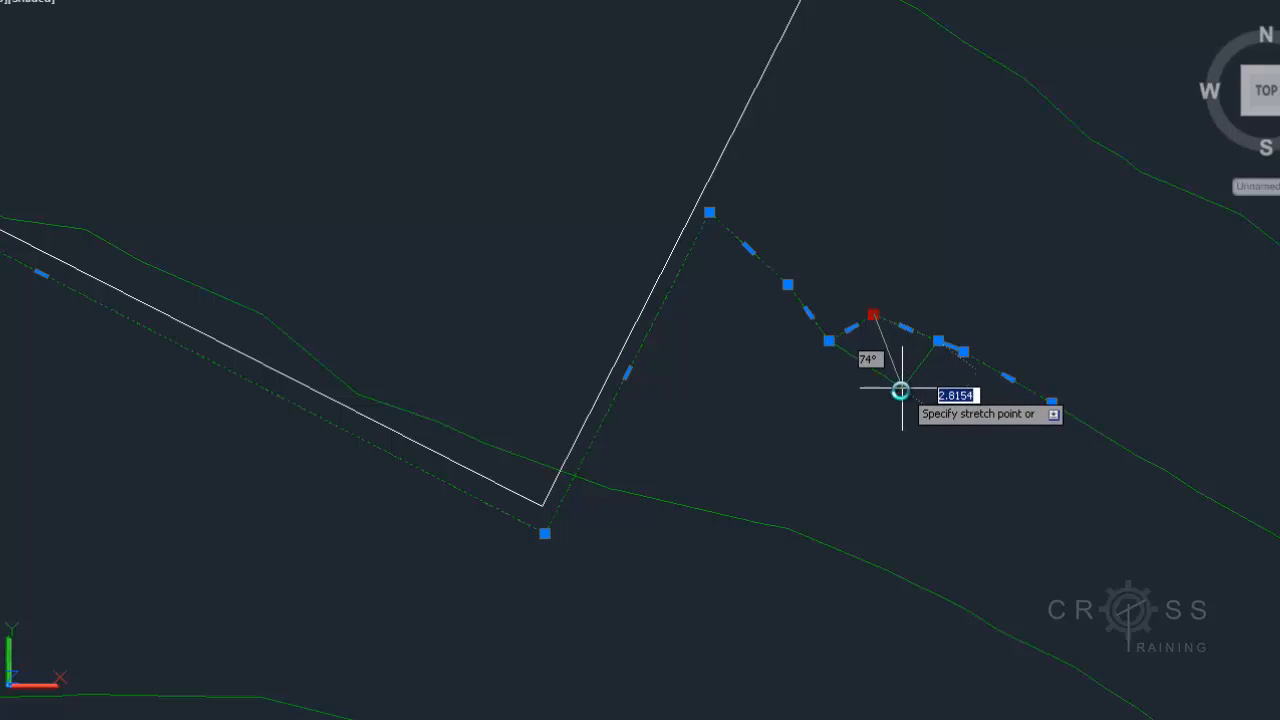
pyautogui.click(890, 397)
# Stretch three more contour vertices downward to smooth the contour's bend around the pad corner
pyautogui.moveTo(1037, 443); pyautogui.dragTo(867, 357, button='middle')
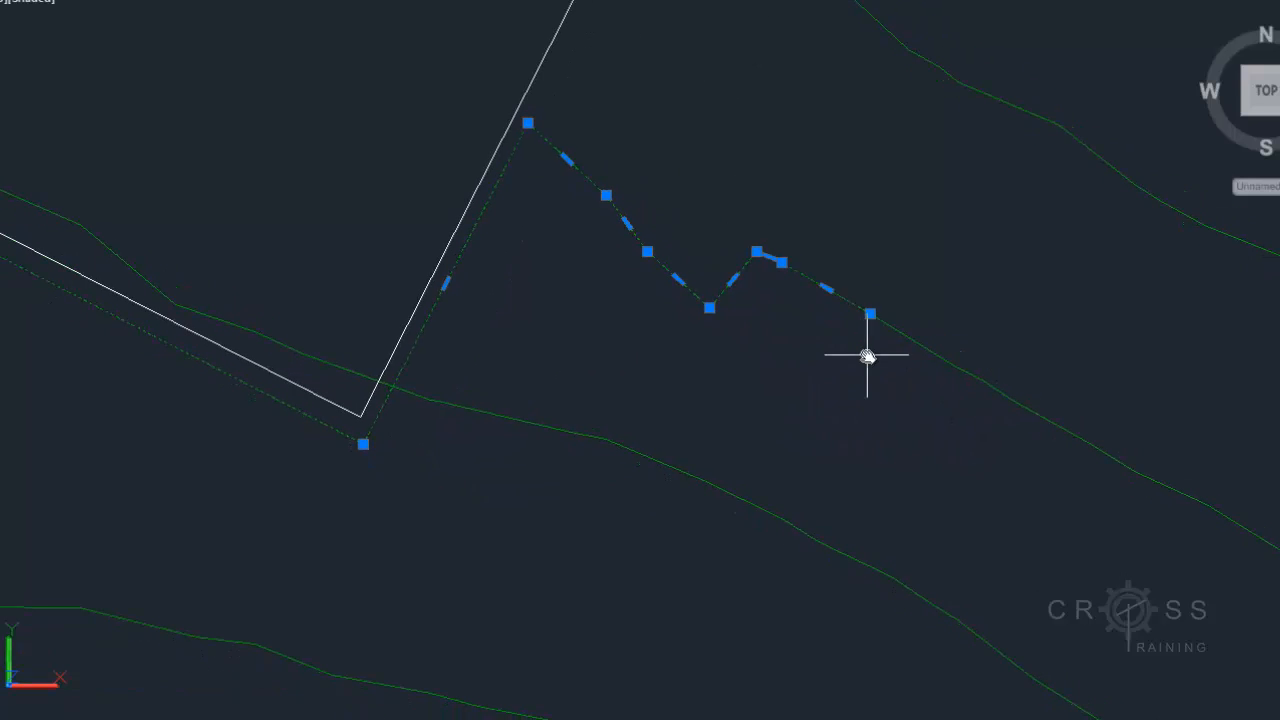
pyautogui.click(751, 250)
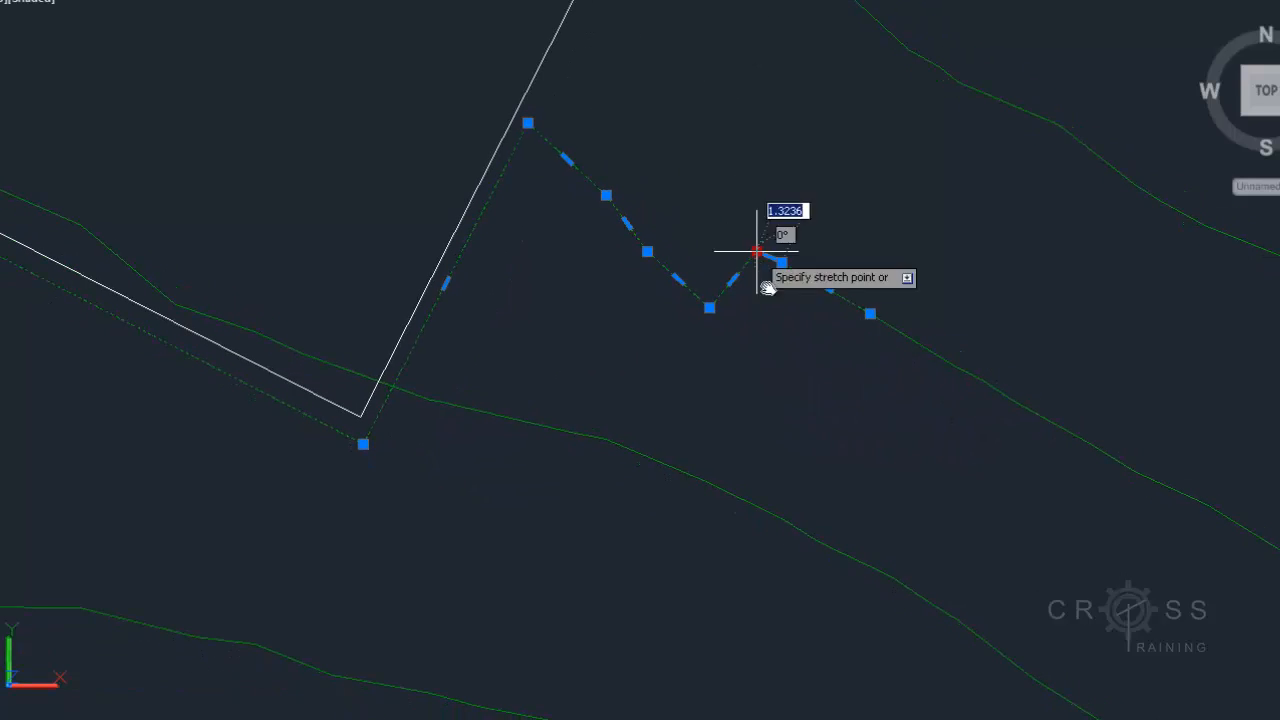
pyautogui.click(790, 352)
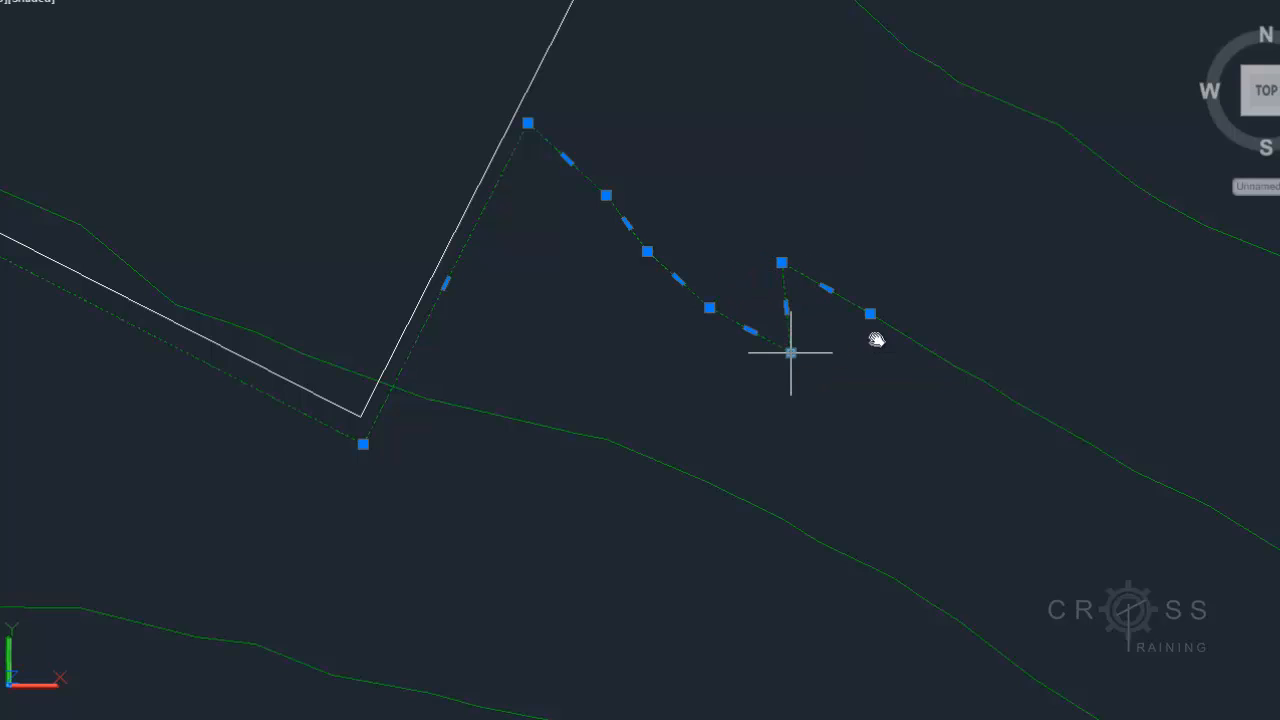
pyautogui.click(781, 262)
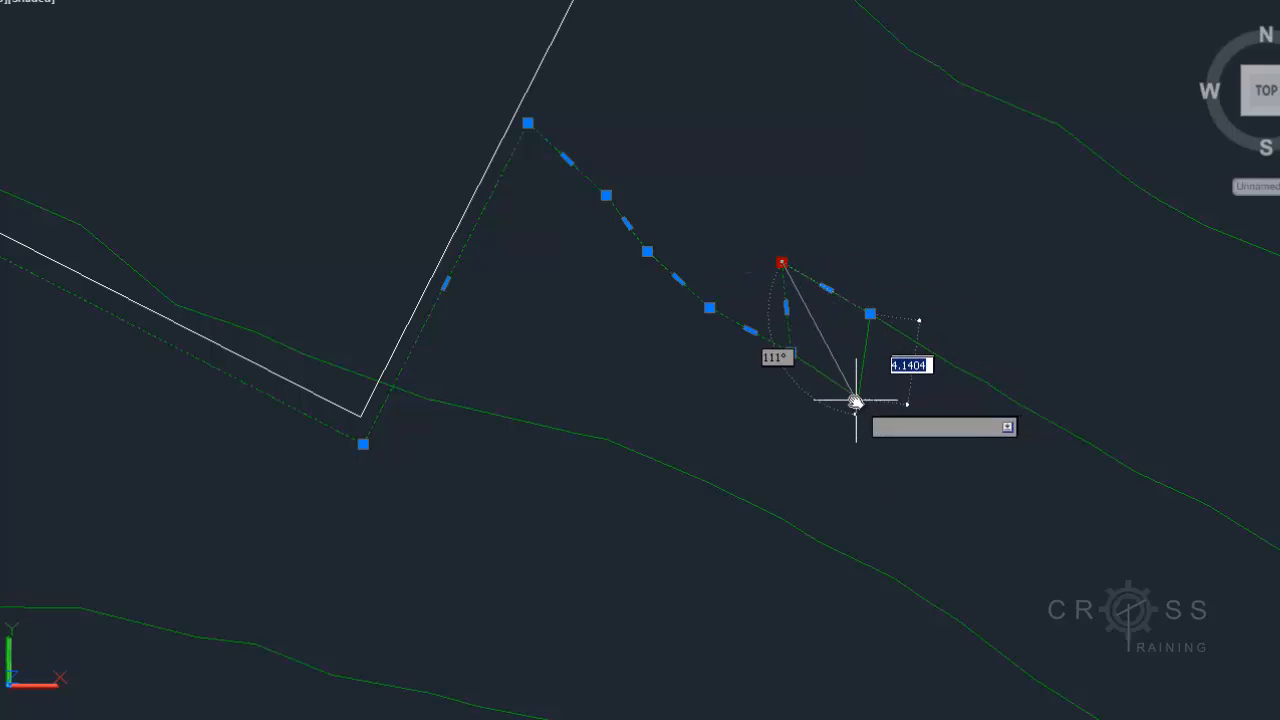
pyautogui.click(855, 401)
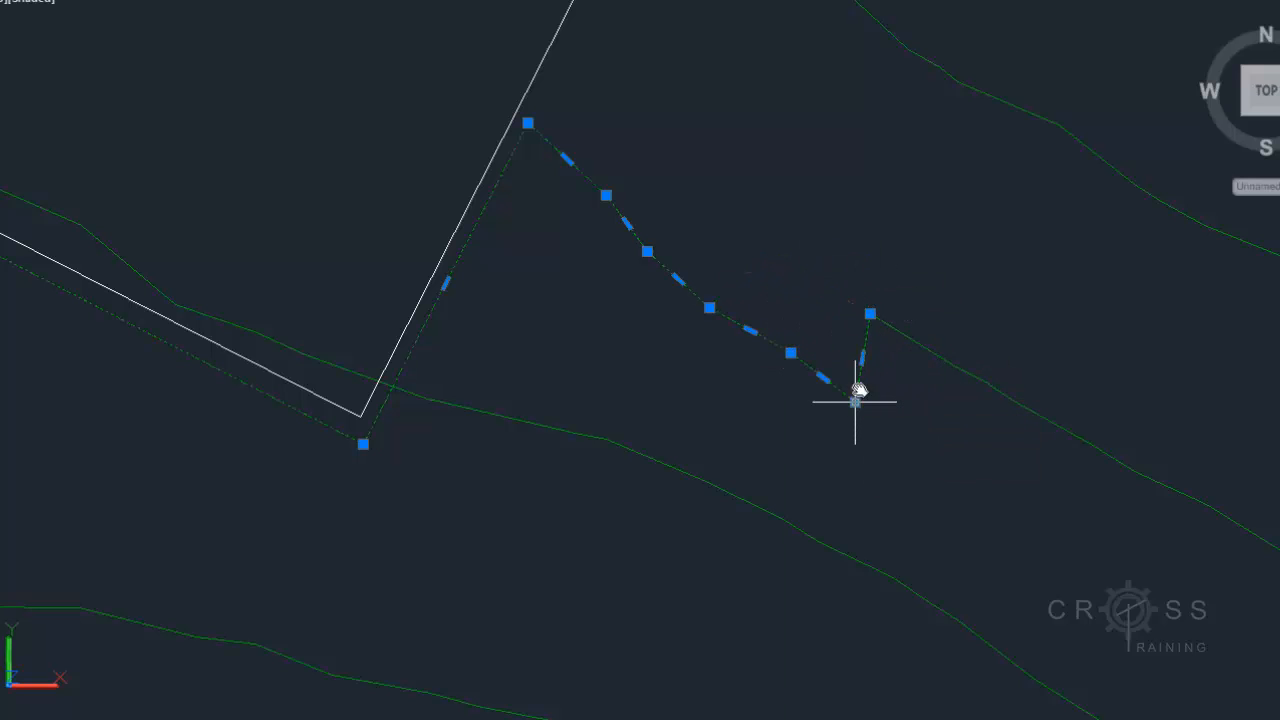
pyautogui.click(870, 316)
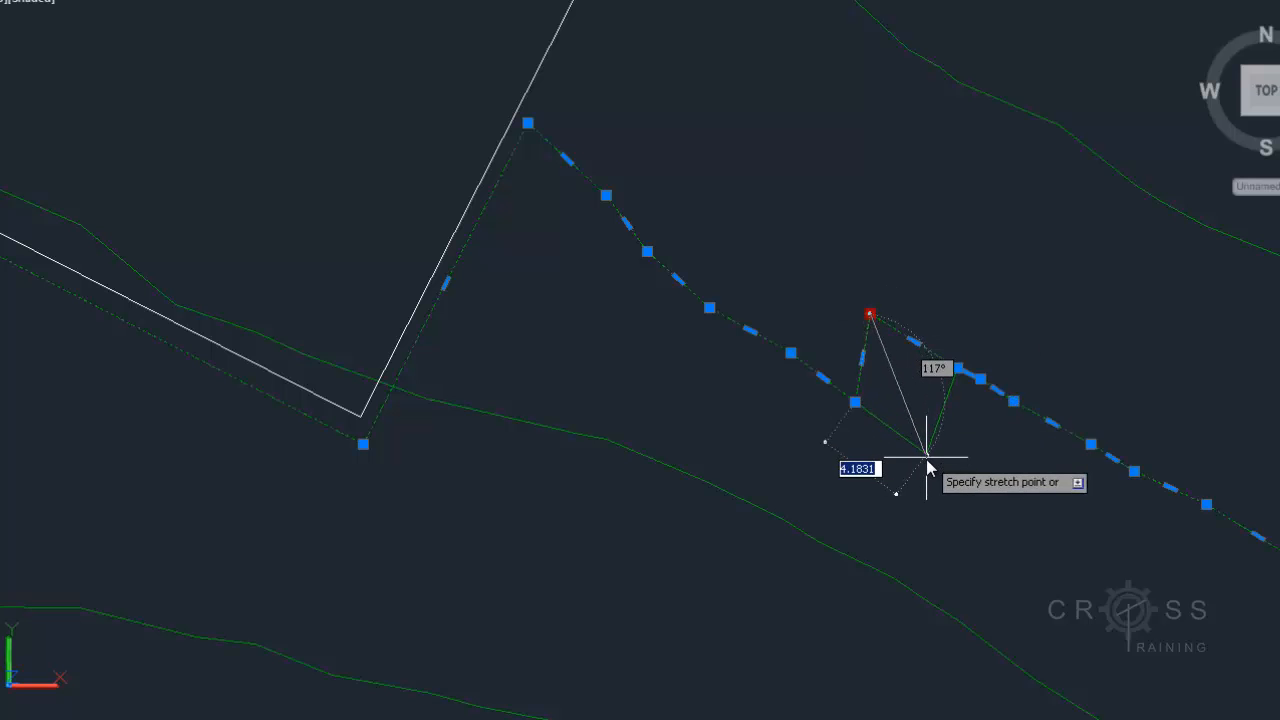
pyautogui.click(926, 459)
# Add a vertex to the contour at its bend just past the pad corner
pyautogui.scroll(-4, 946, 476)
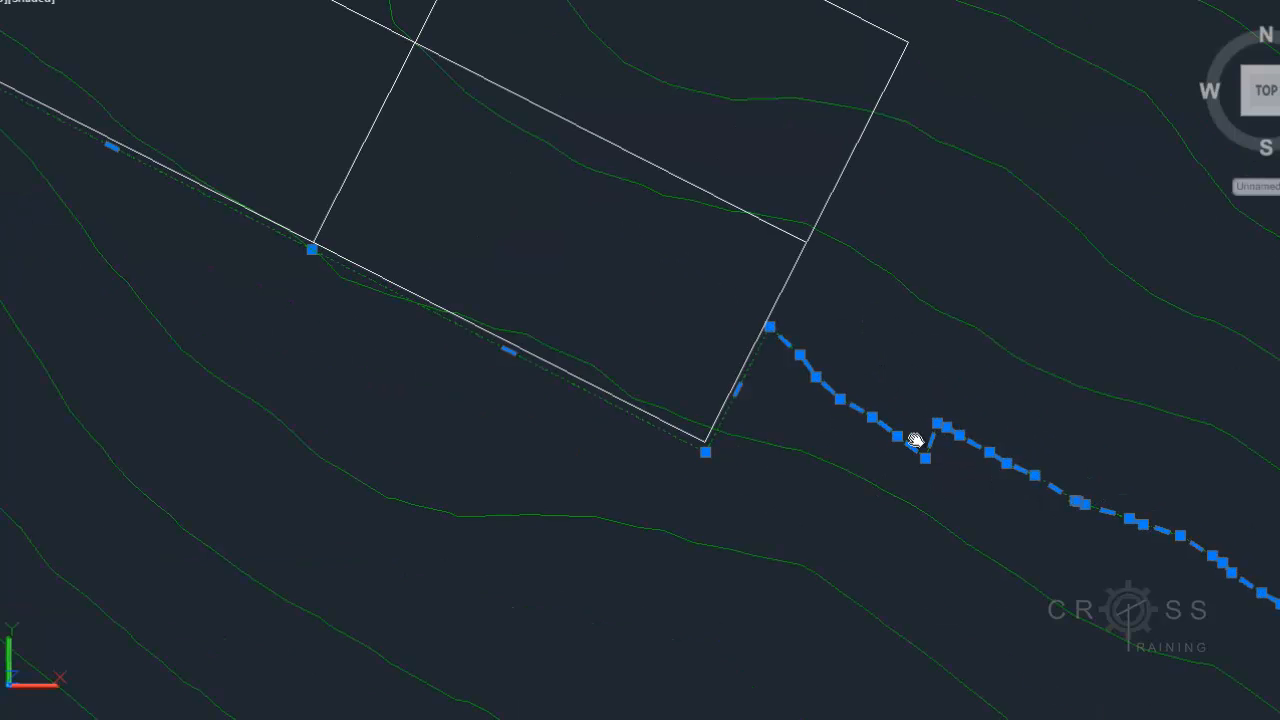
pyautogui.moveTo(914, 440); pyautogui.dragTo(852, 399, button='middle')
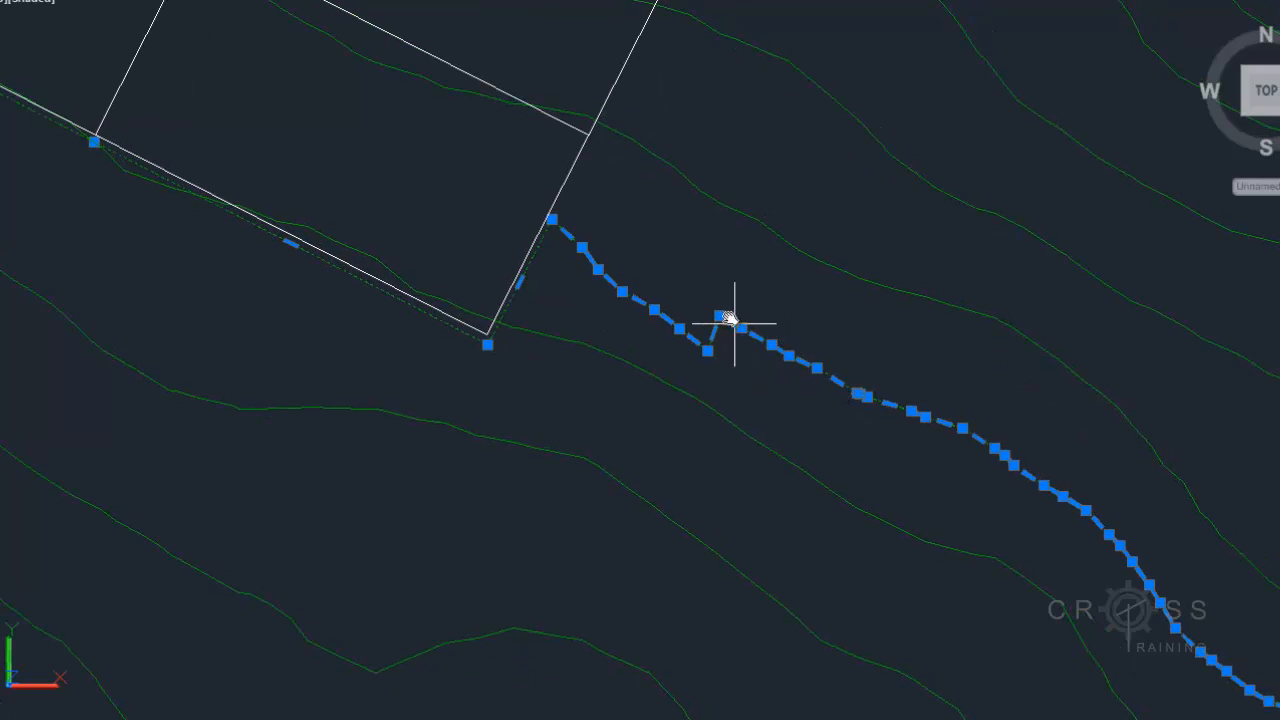
pyautogui.scroll(3, 735, 324)
pyautogui.moveTo(711, 310)
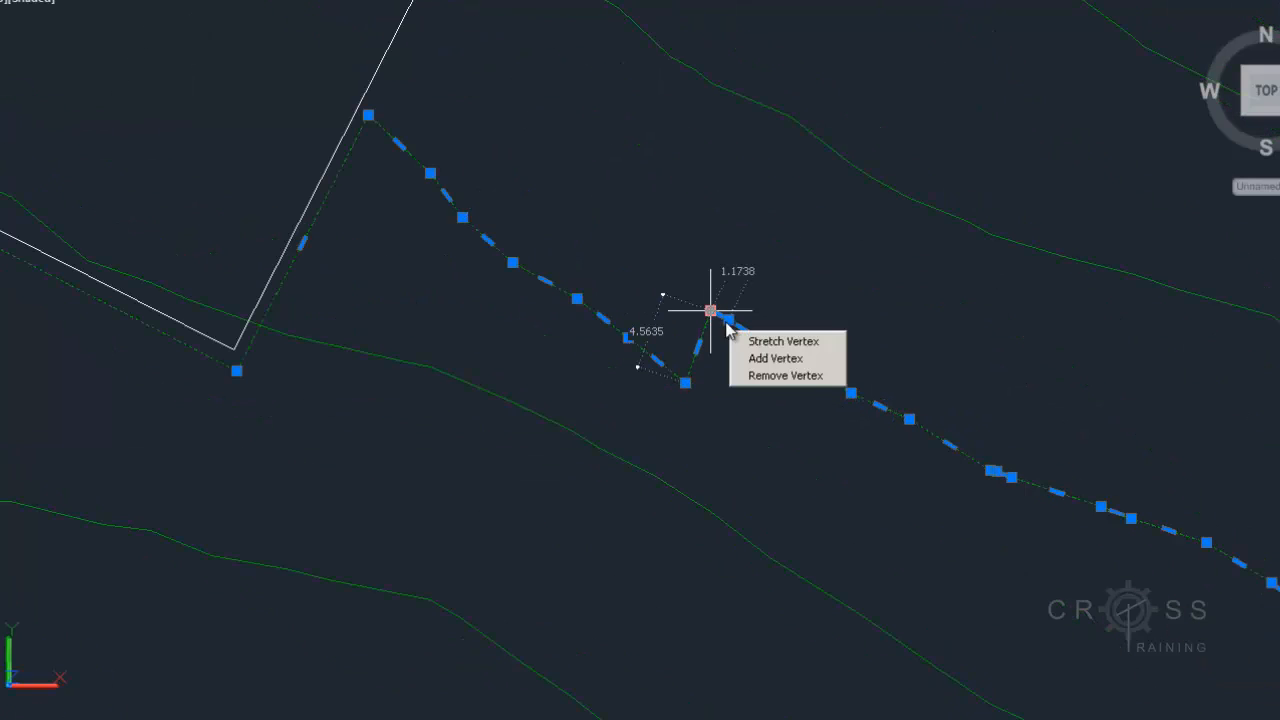
pyautogui.click(755, 375)
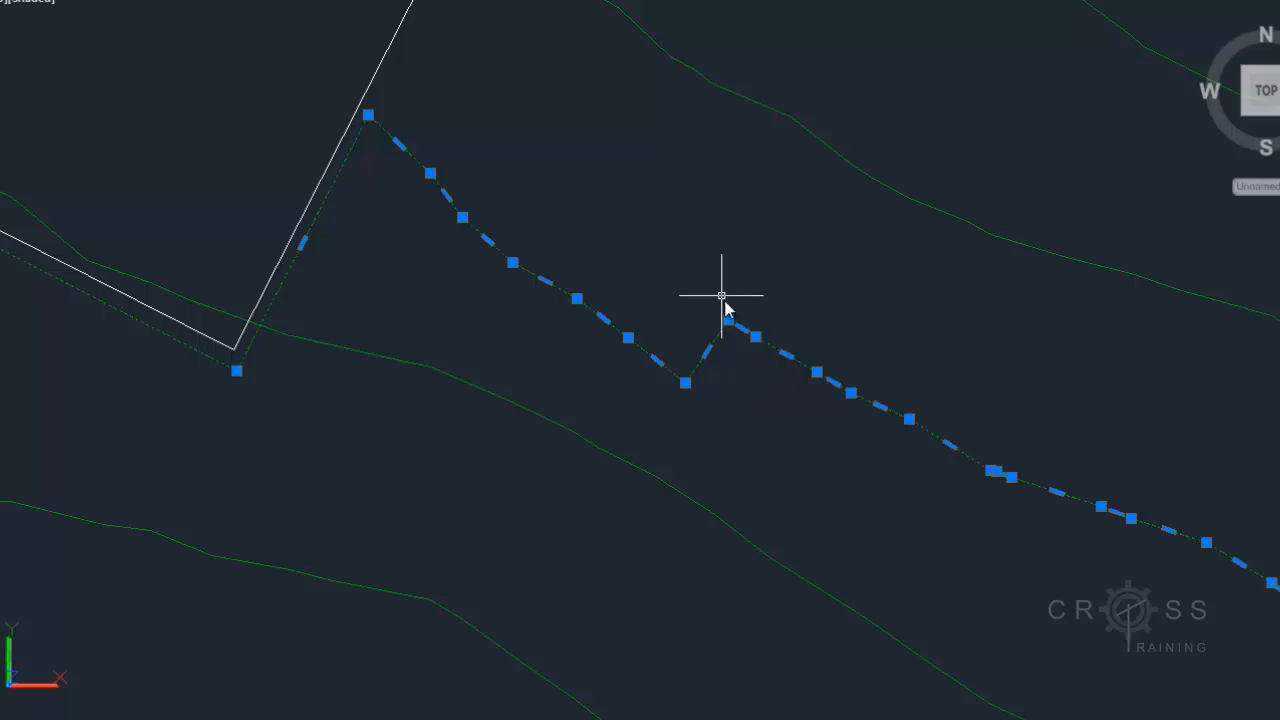
# Remove four vertices from the contour to straighten its segment running away from the pad corner
pyautogui.moveTo(729, 322)
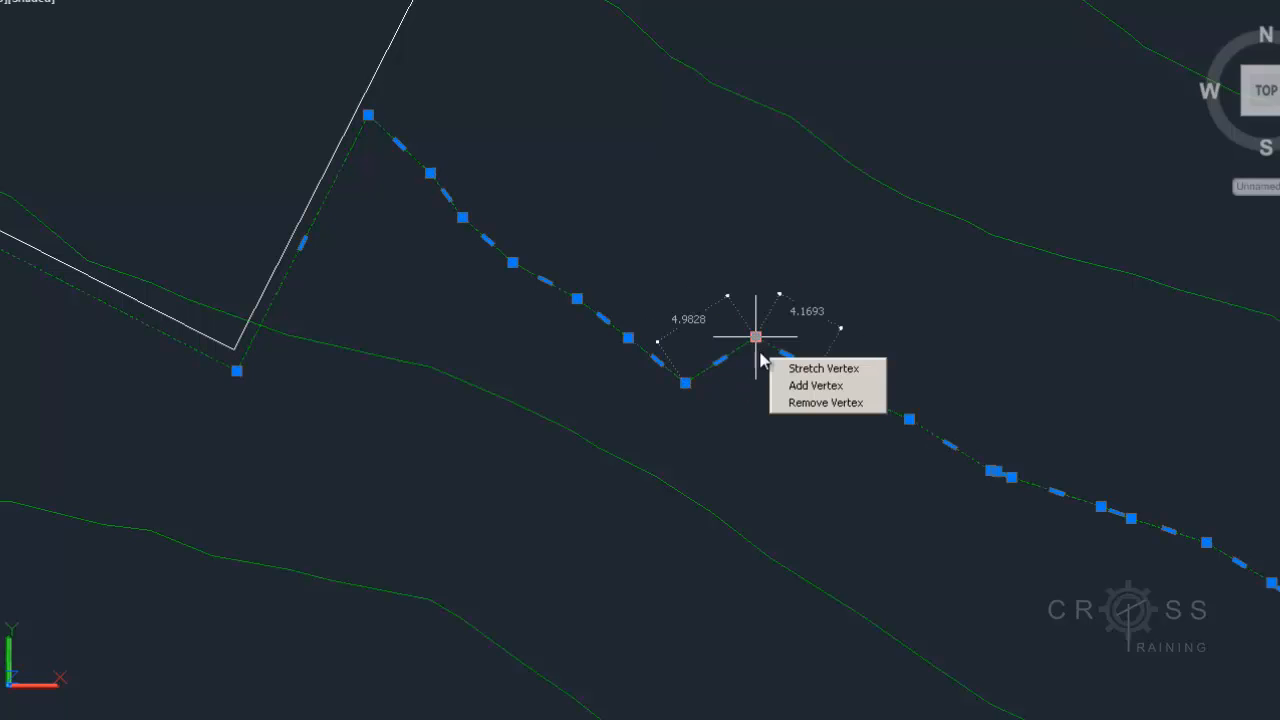
pyautogui.click(783, 403)
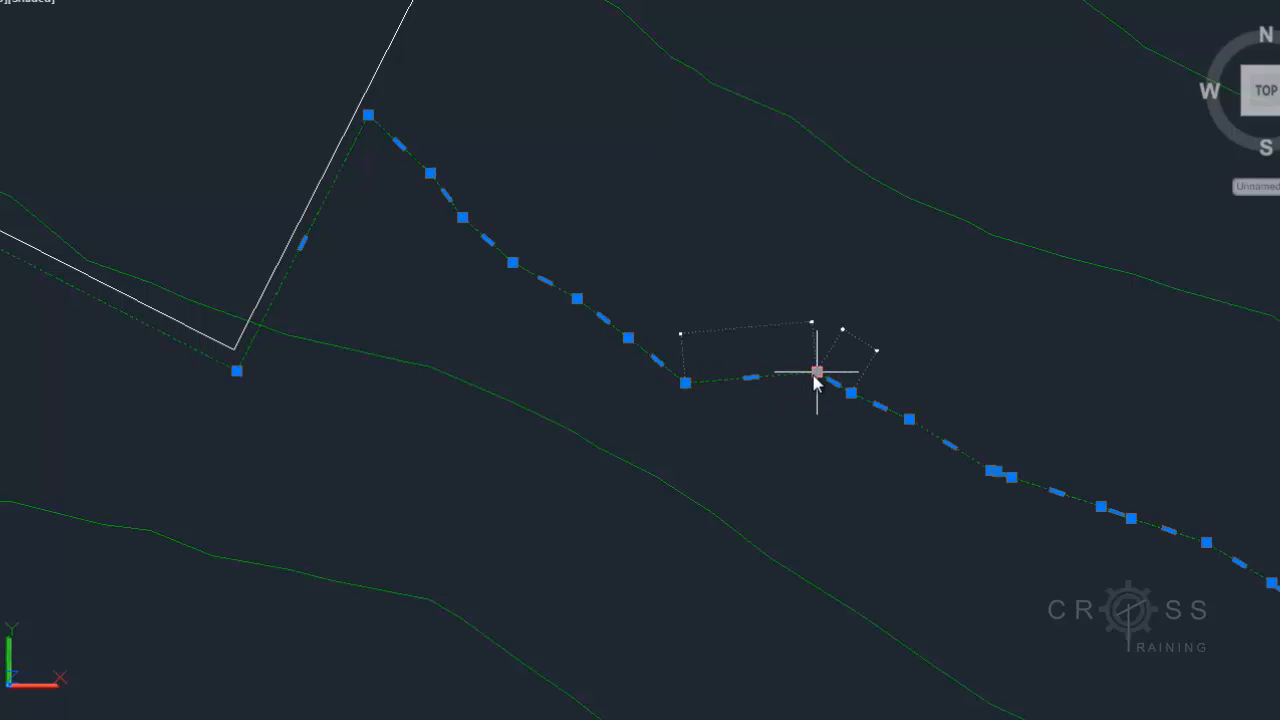
pyautogui.moveTo(816, 382)
pyautogui.click(843, 441)
pyautogui.moveTo(849, 395)
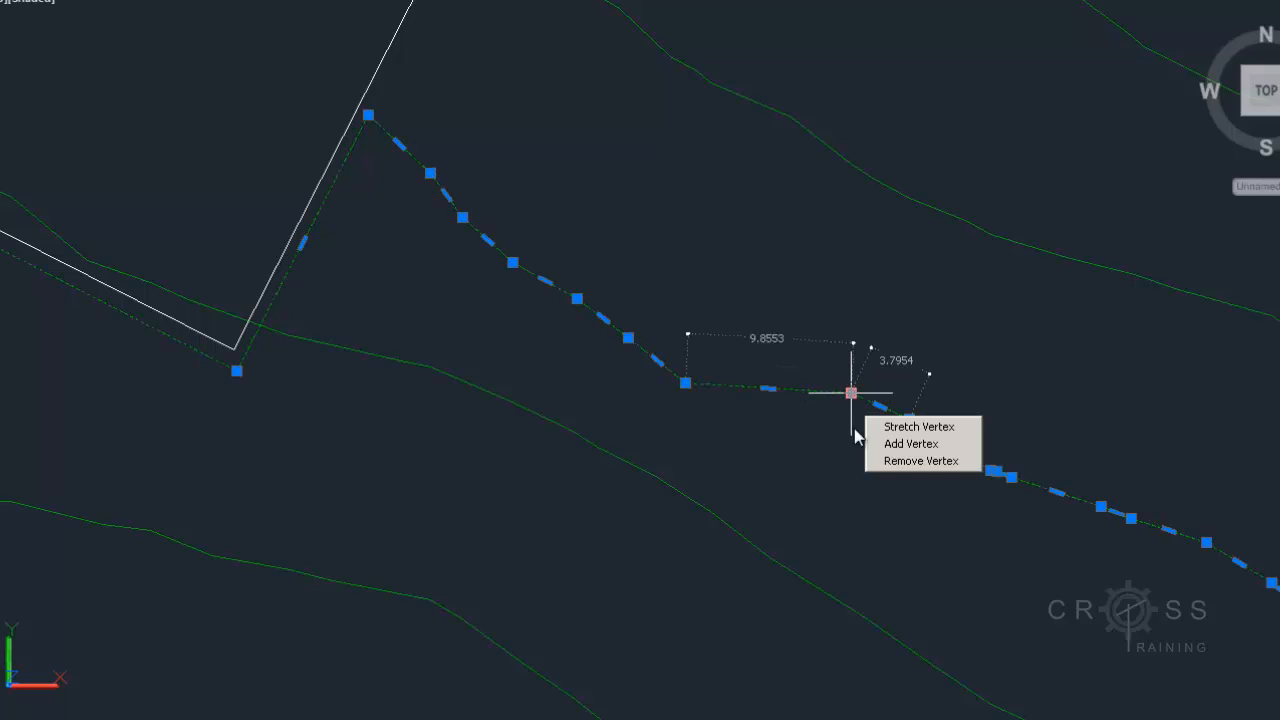
pyautogui.click(872, 458)
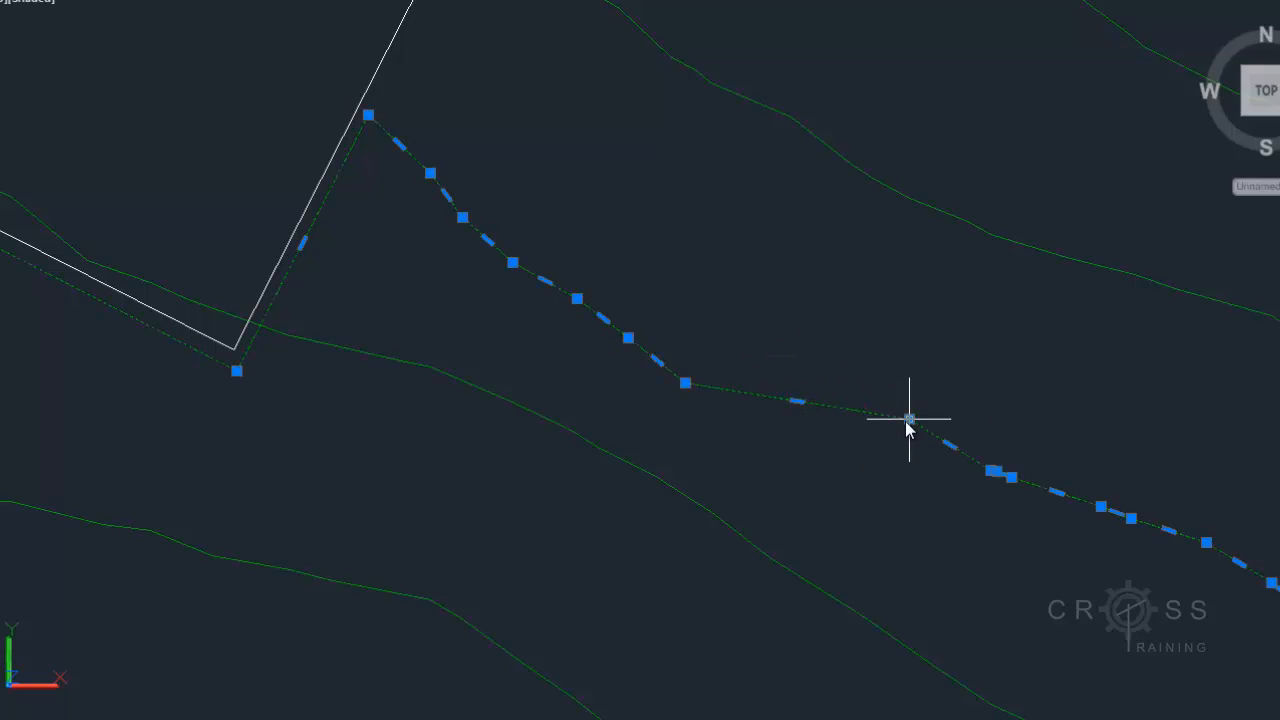
pyautogui.moveTo(908, 420)
pyautogui.click(931, 487)
# Stretch two contour vertices downward to form a dip in the contour below the pad corner
pyautogui.click(991, 471)
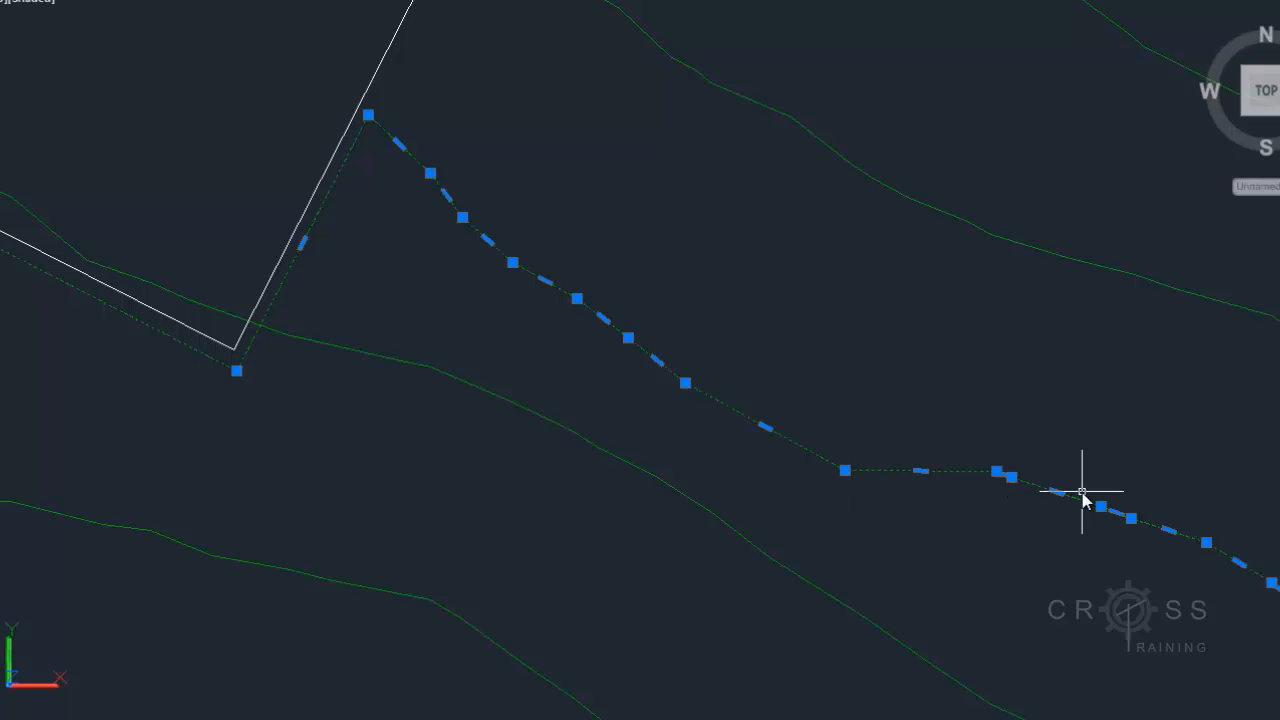
pyautogui.click(980, 531)
pyautogui.press('Escape')
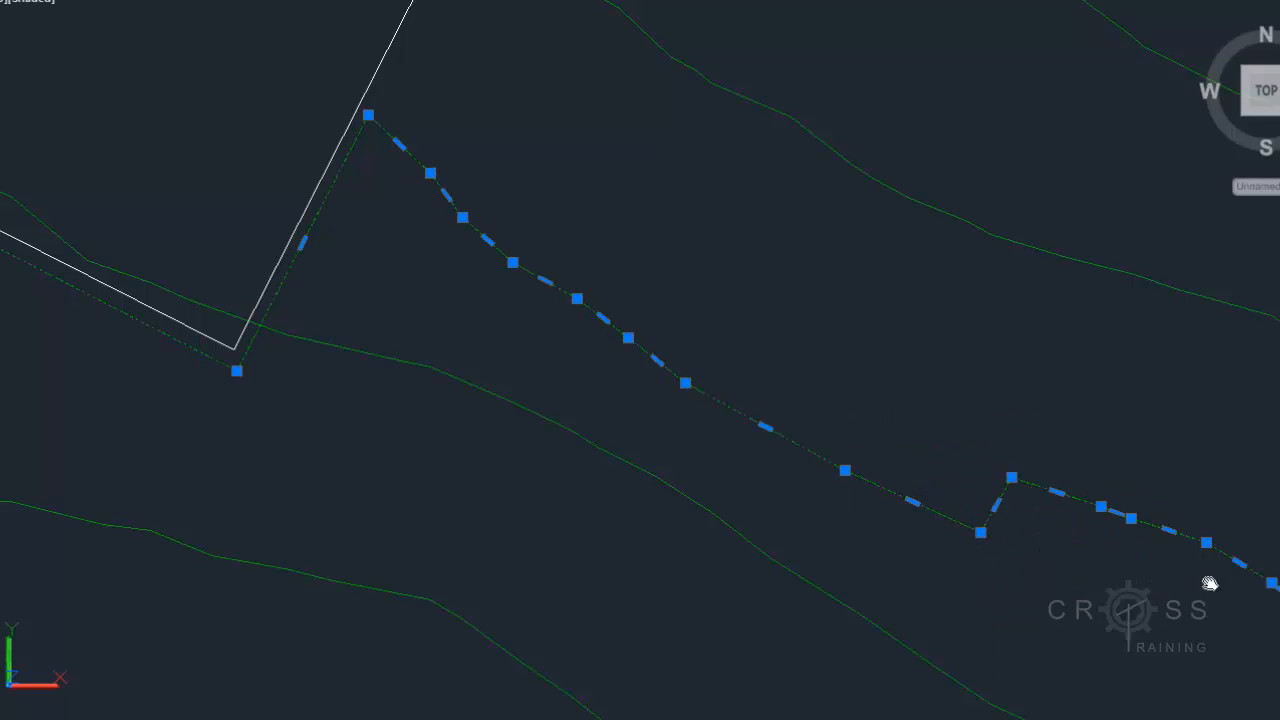
pyautogui.moveTo(1209, 584); pyautogui.dragTo(917, 478, button='middle')
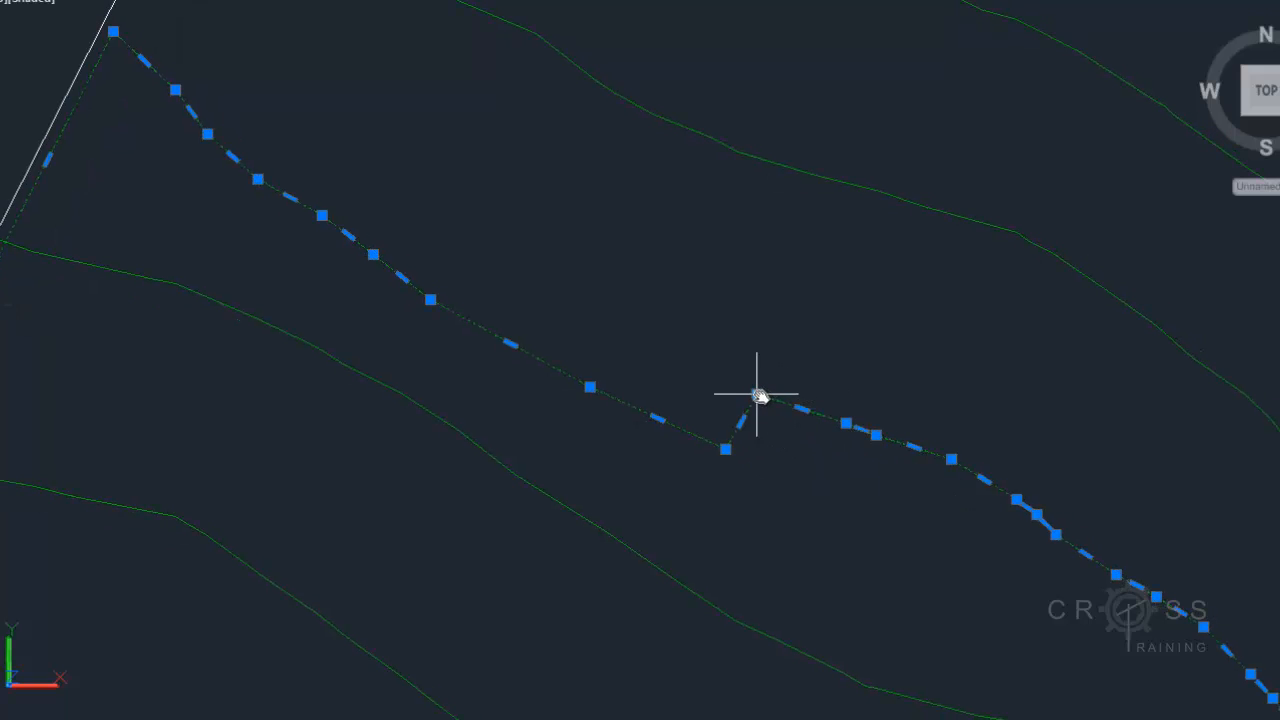
pyautogui.click(807, 486)
# Draw a straight polyline snapped between the endpoints on either side of the contour's kink
pyautogui.moveTo(981, 533); pyautogui.dragTo(712, 358, button='middle')
pyautogui.moveTo(606, 242); pyautogui.dragTo(607, 246, button='middle')
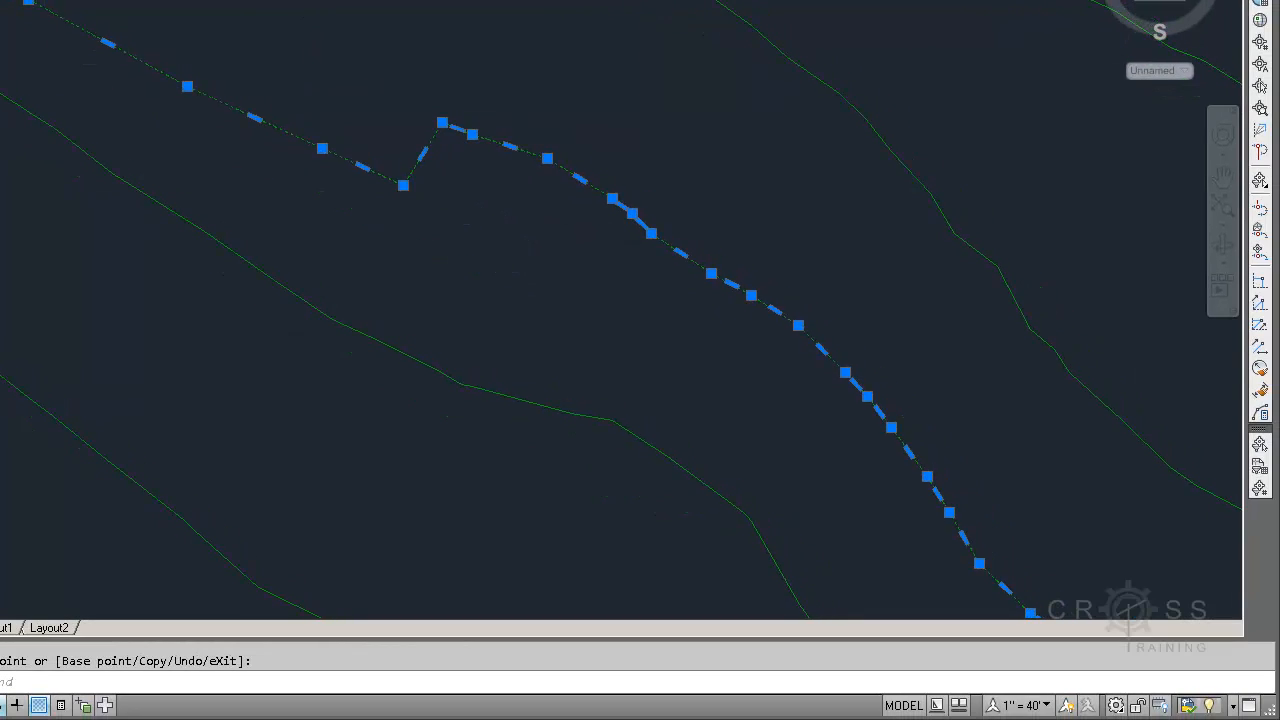
pyautogui.click(576, 27)
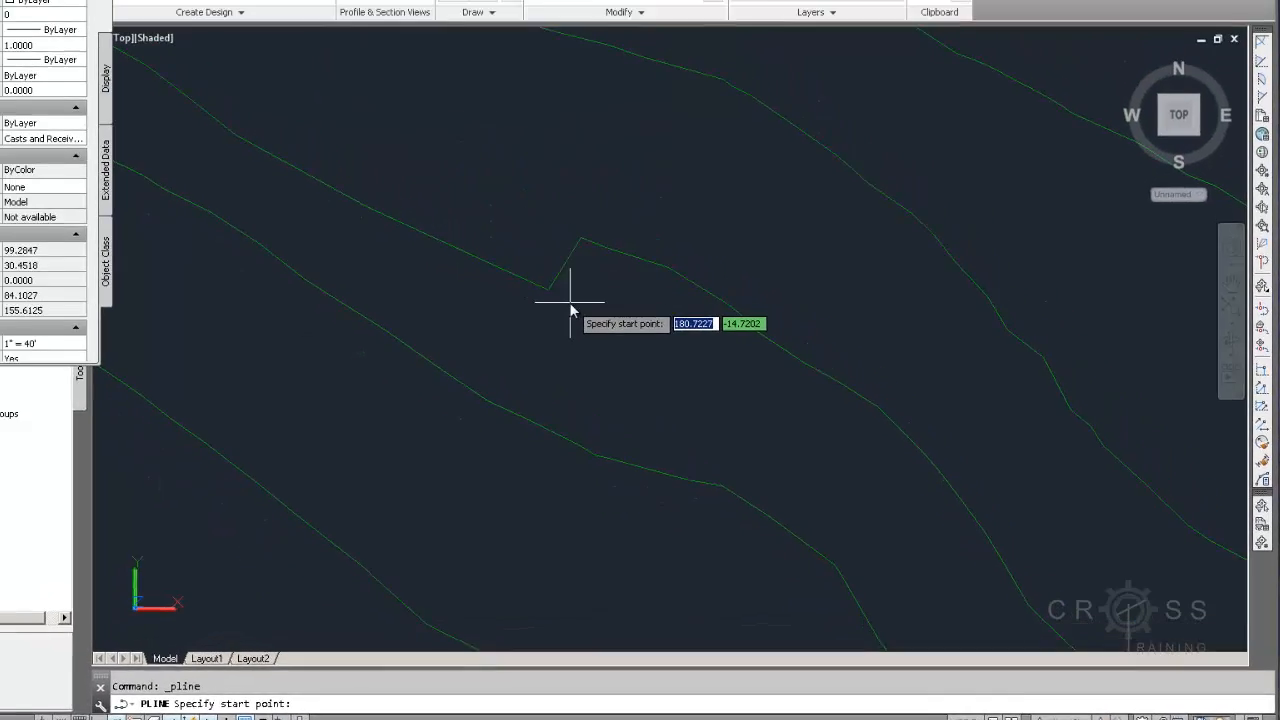
pyautogui.write('end')
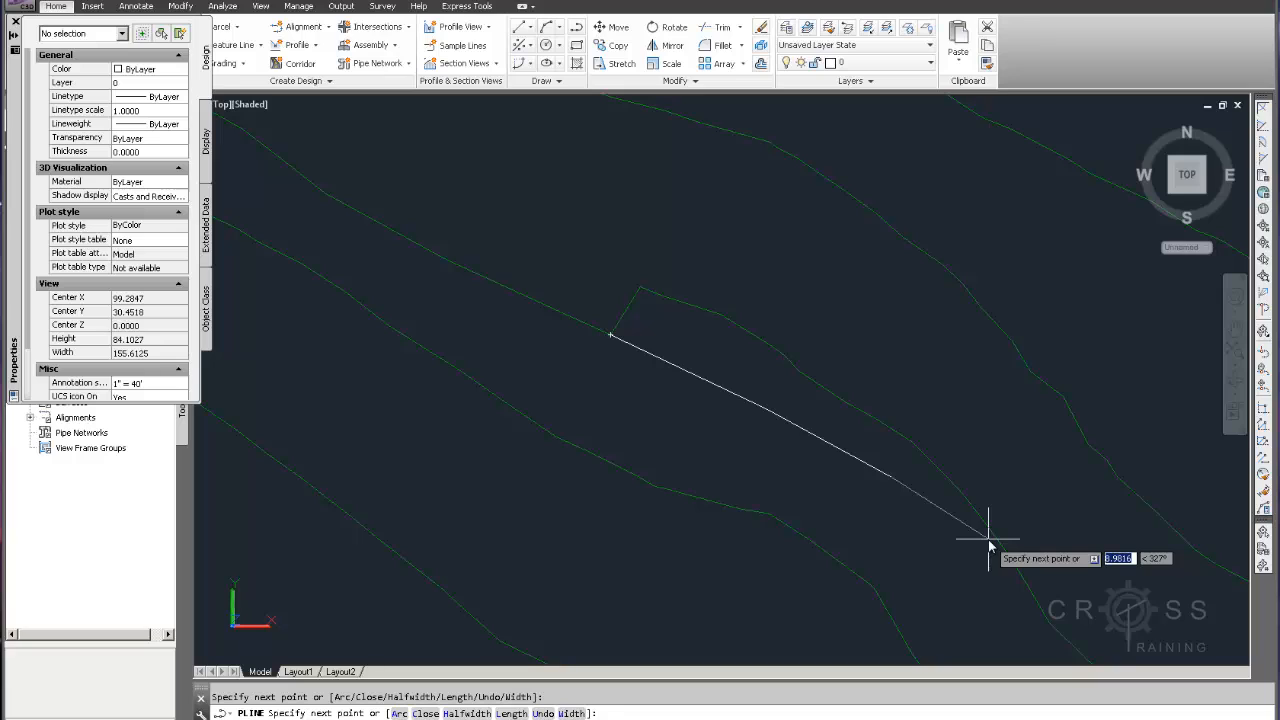
pyautogui.write('d')
pyautogui.press('Return')
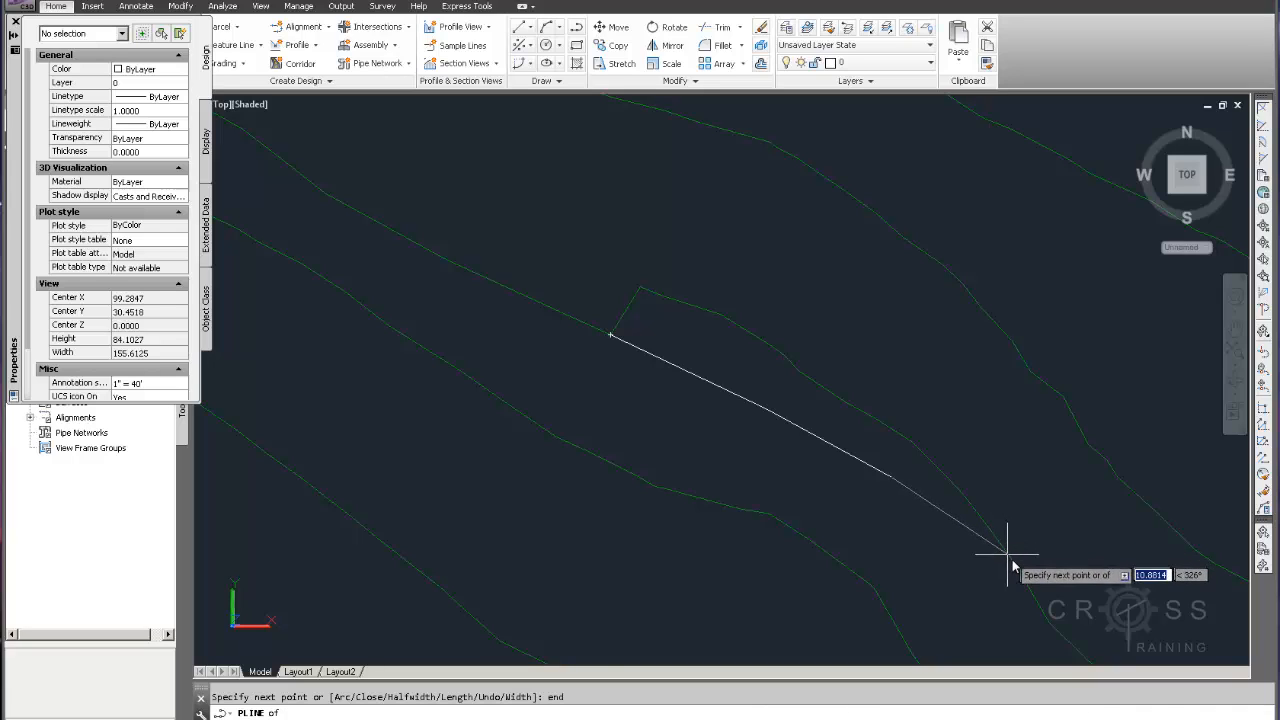
pyautogui.click(1012, 560)
pyautogui.press('Escape')
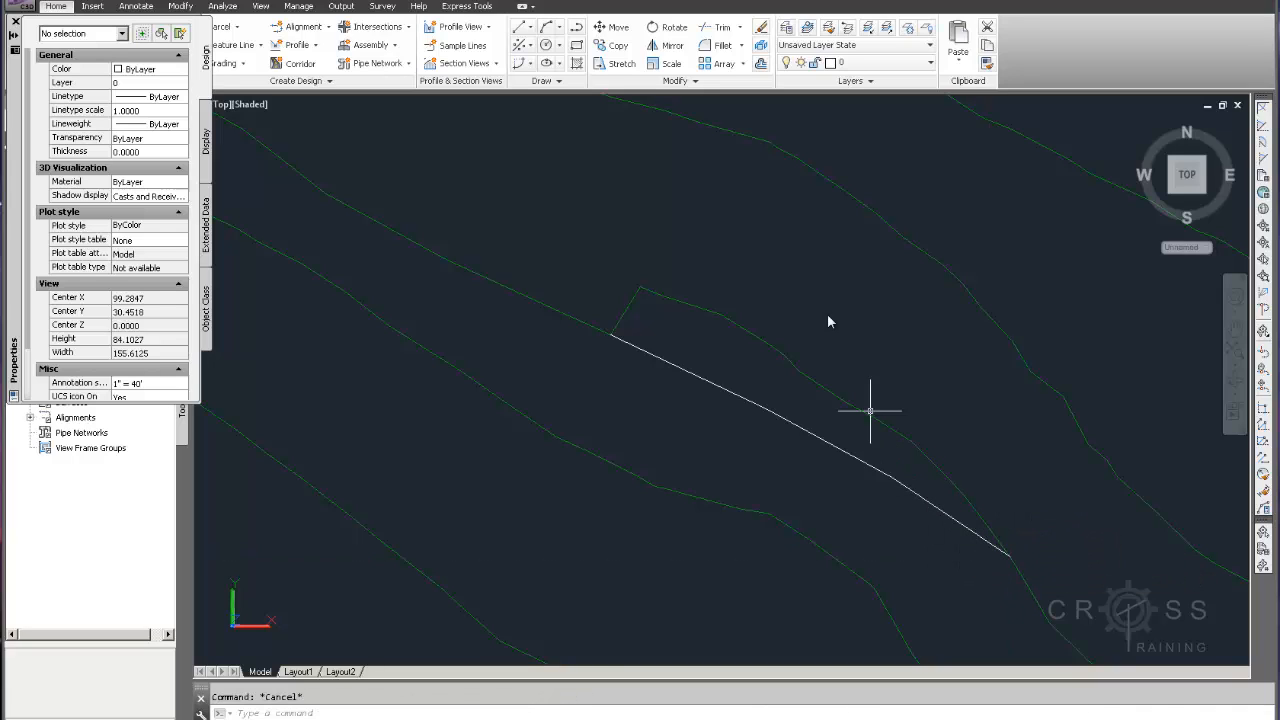
# Trim away the contour's kink using the new straight polyline as the cutting edge
pyautogui.click(708, 33)
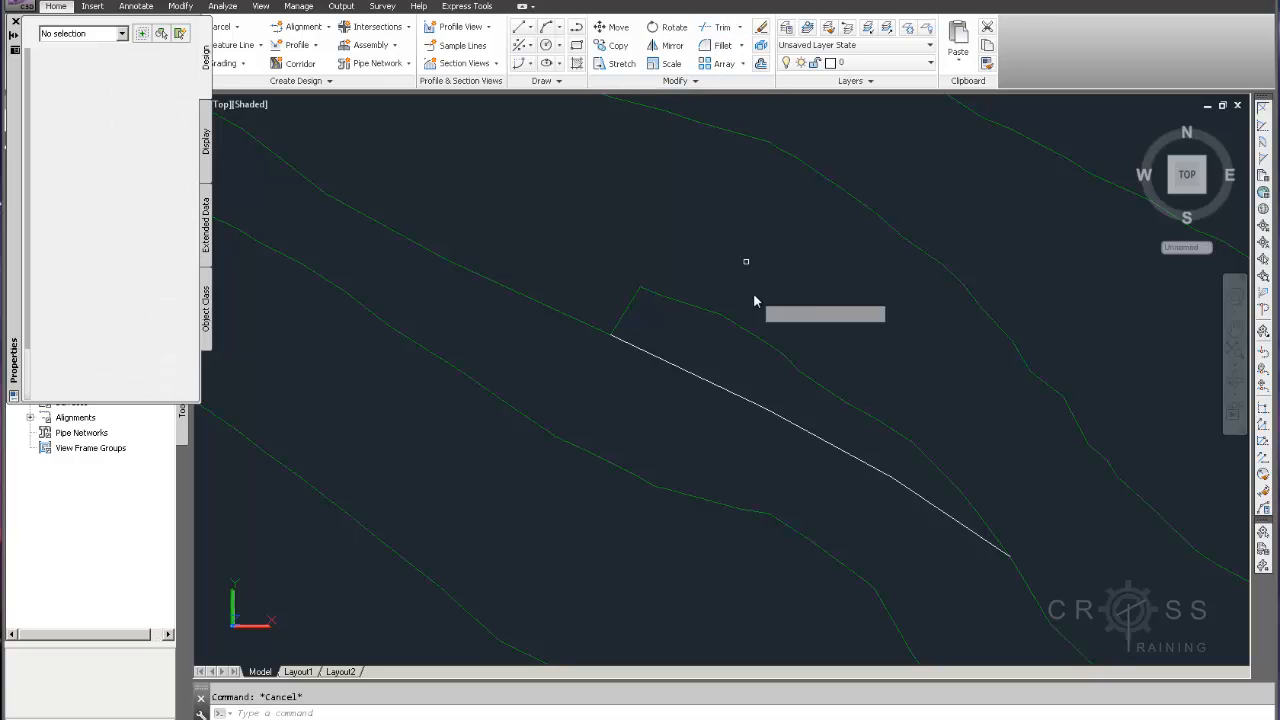
pyautogui.click(757, 406)
pyautogui.press('Return')
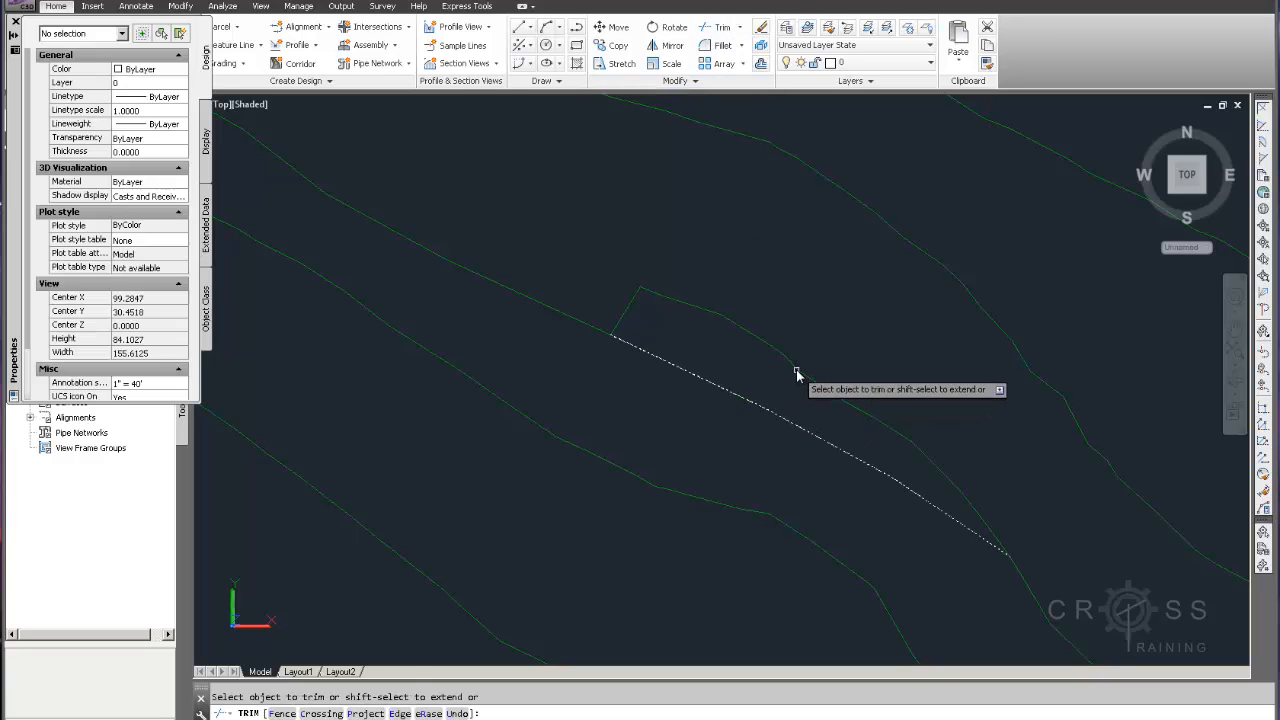
pyautogui.click(796, 371)
pyautogui.press('Return')
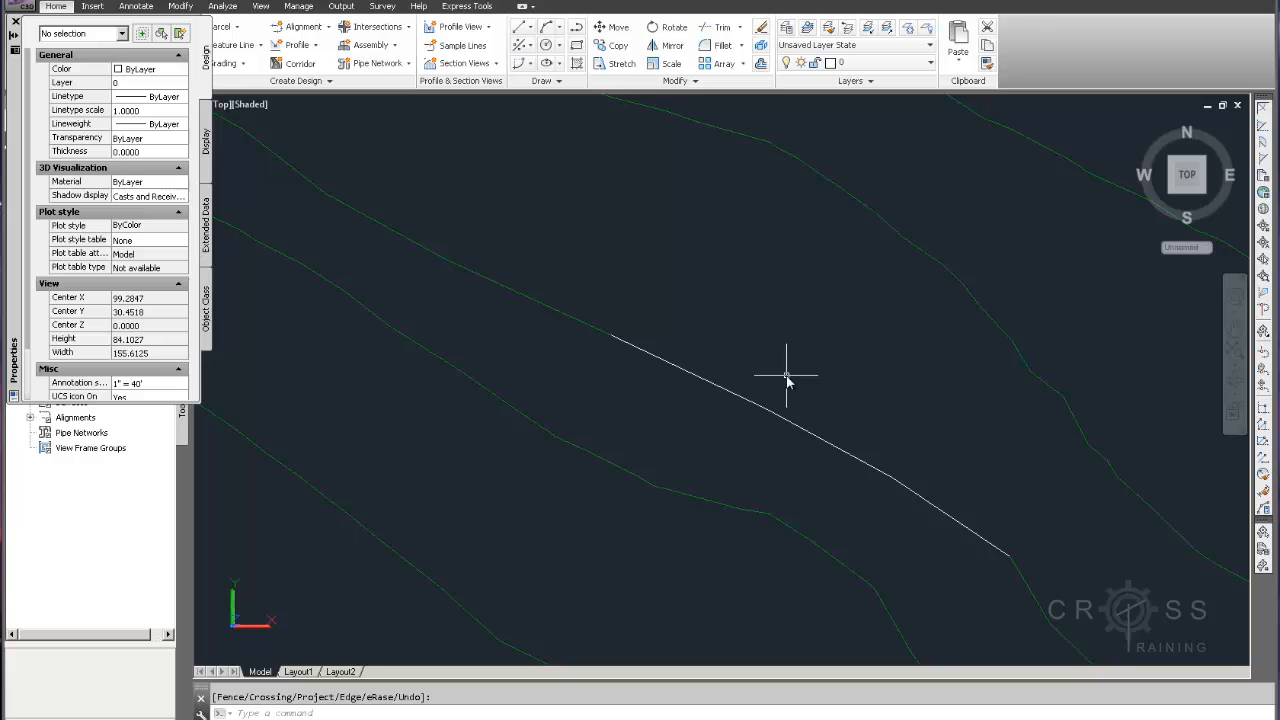
# Move the new straight polyline onto the C-TOPO-MAJR-N layer
pyautogui.click(763, 445)
pyautogui.click(781, 127)
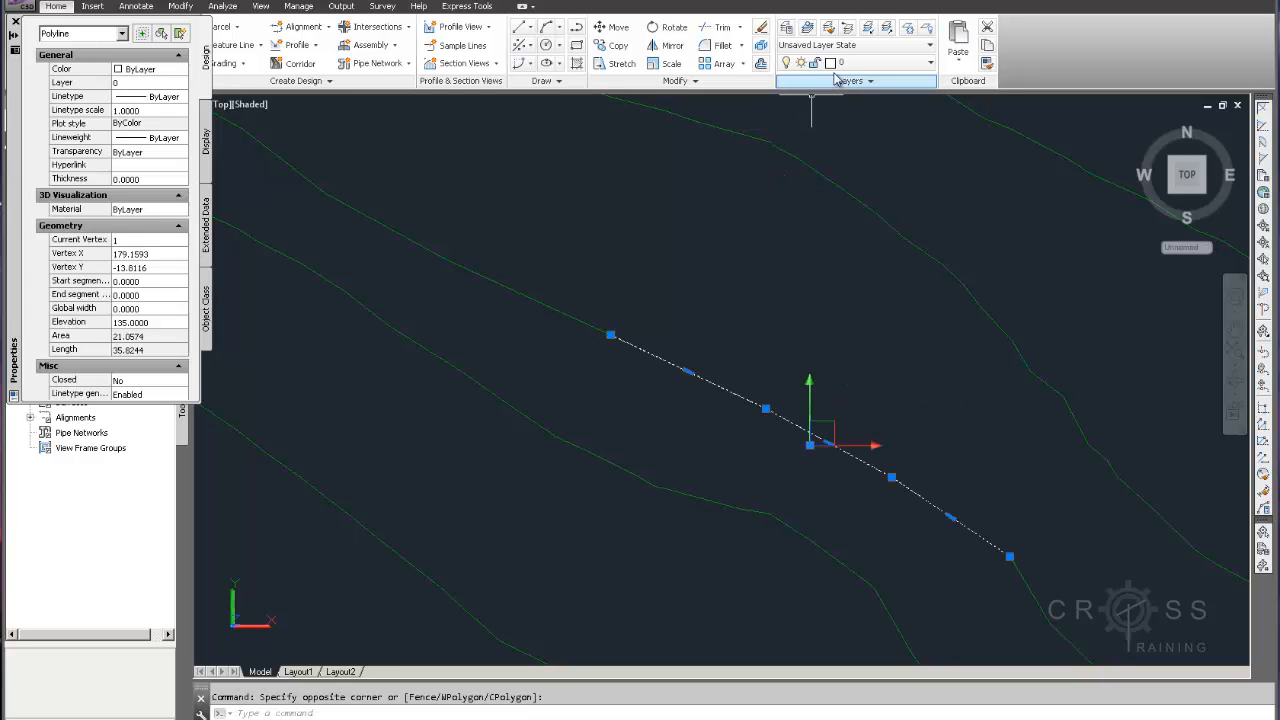
pyautogui.click(870, 62)
pyautogui.click(865, 97)
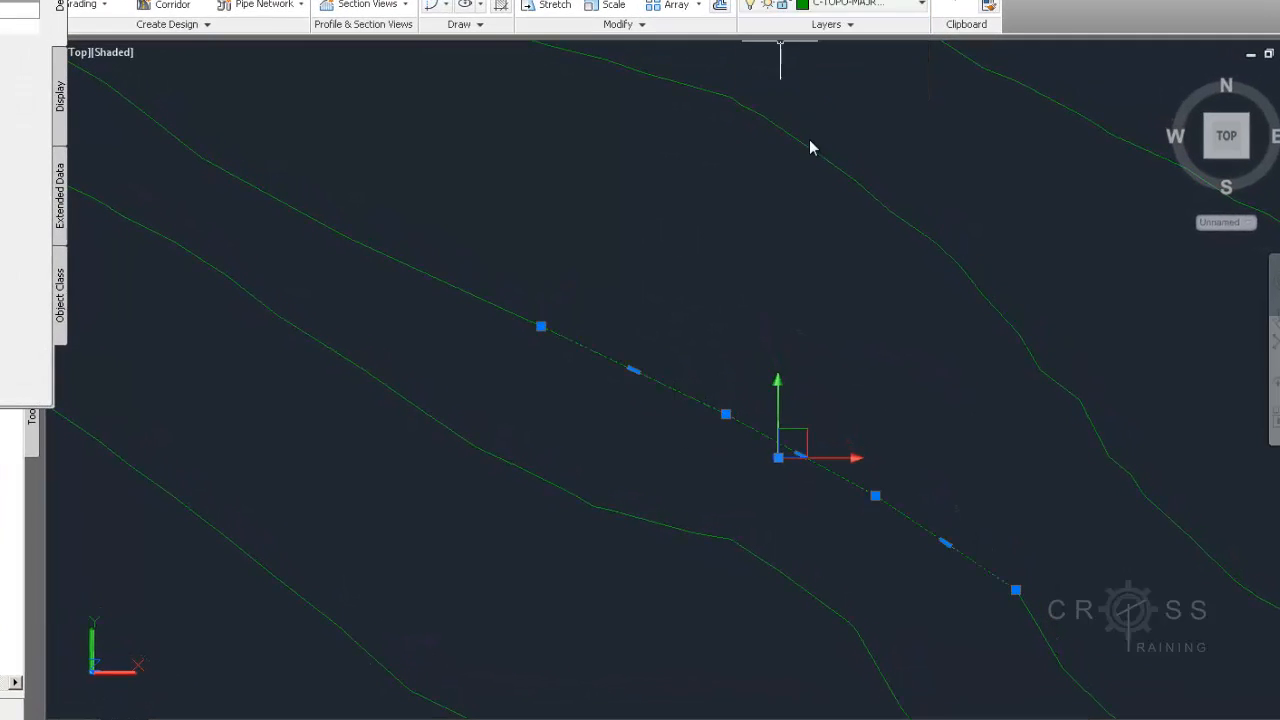
pyautogui.press('Escape')
# Use PEDIT to join the straight polyline with the adjacent contour into one polyline
pyautogui.write('pe')
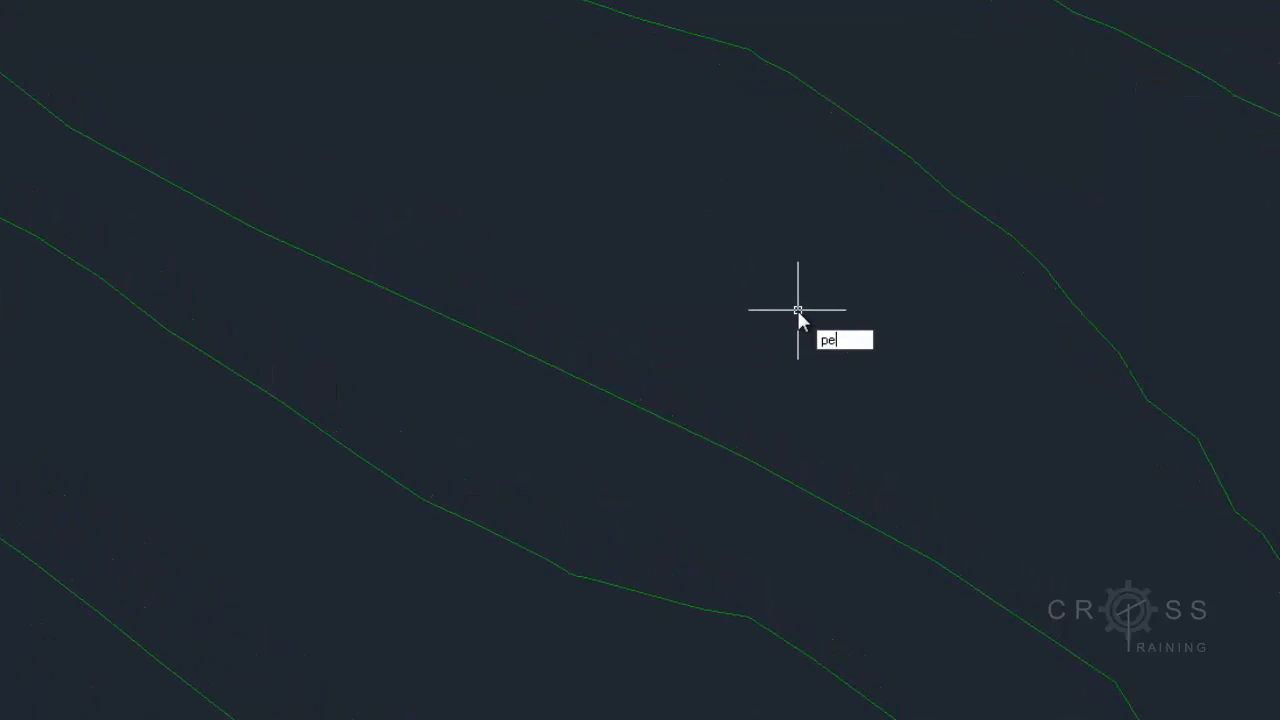
pyautogui.write('dit')
pyautogui.press('Return')
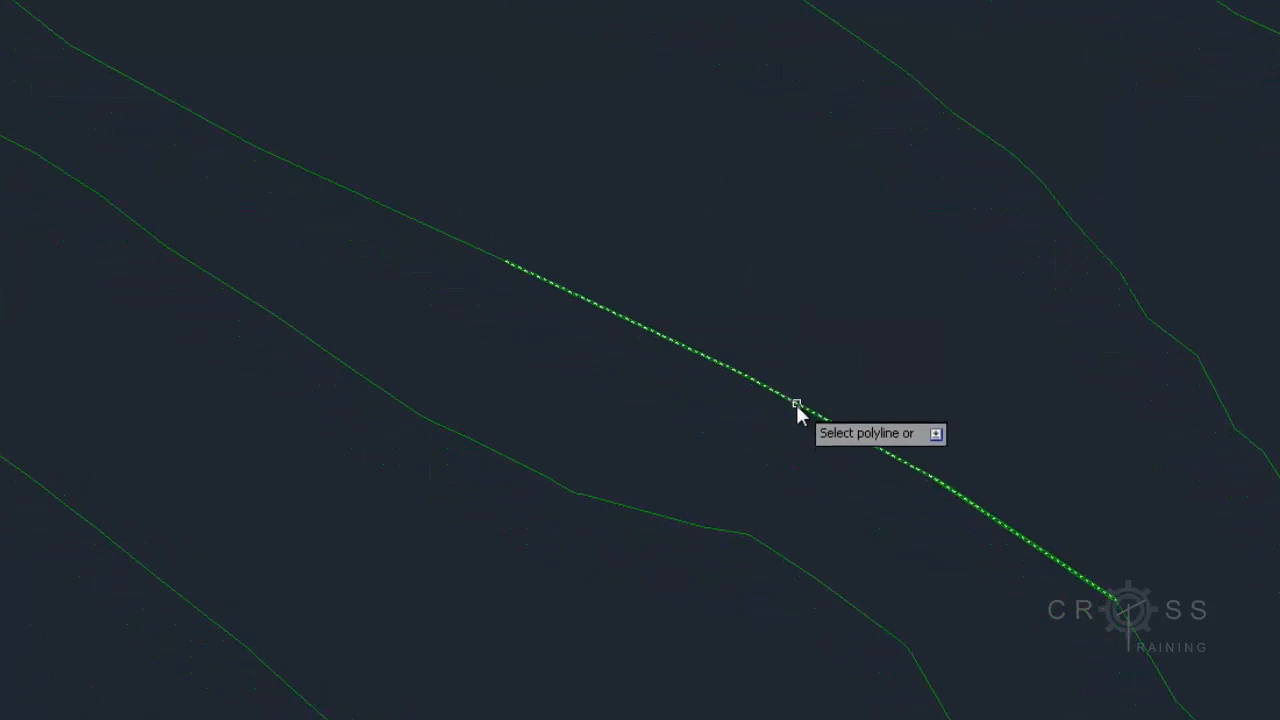
pyautogui.click(796, 404)
pyautogui.click(850, 481)
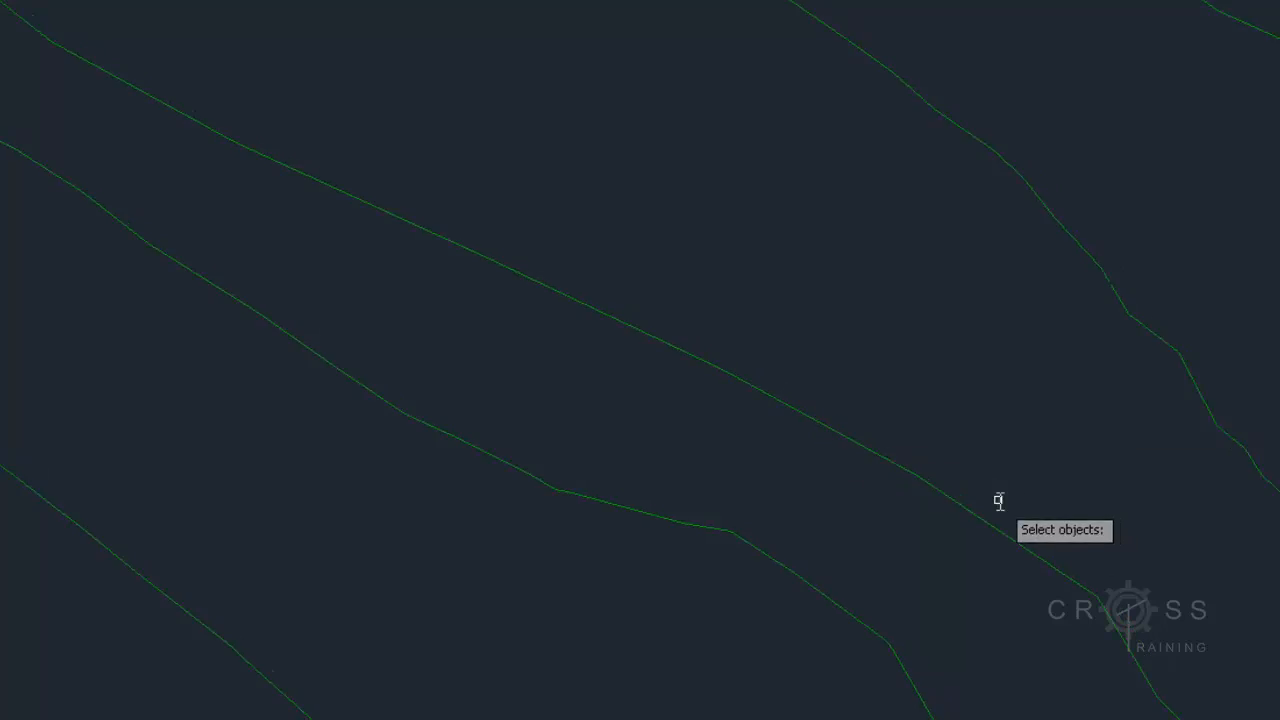
pyautogui.scroll(-6, 960, 612)
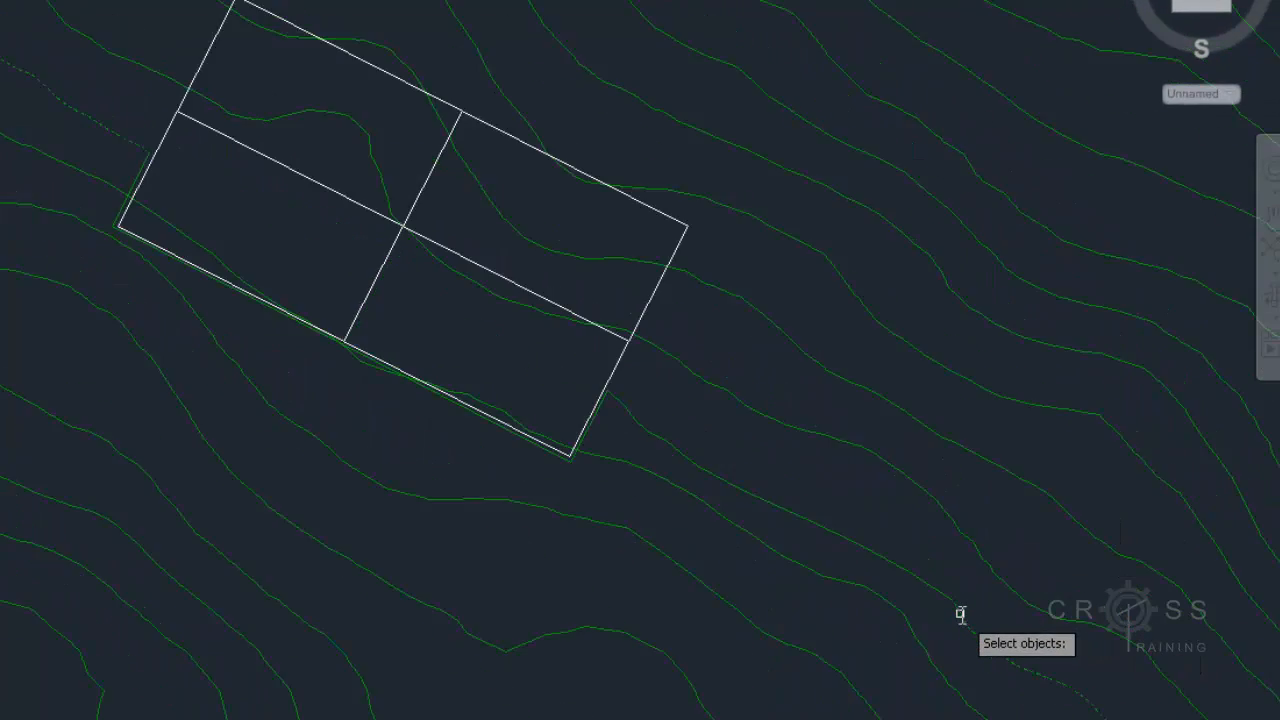
pyautogui.scroll(3, 960, 615)
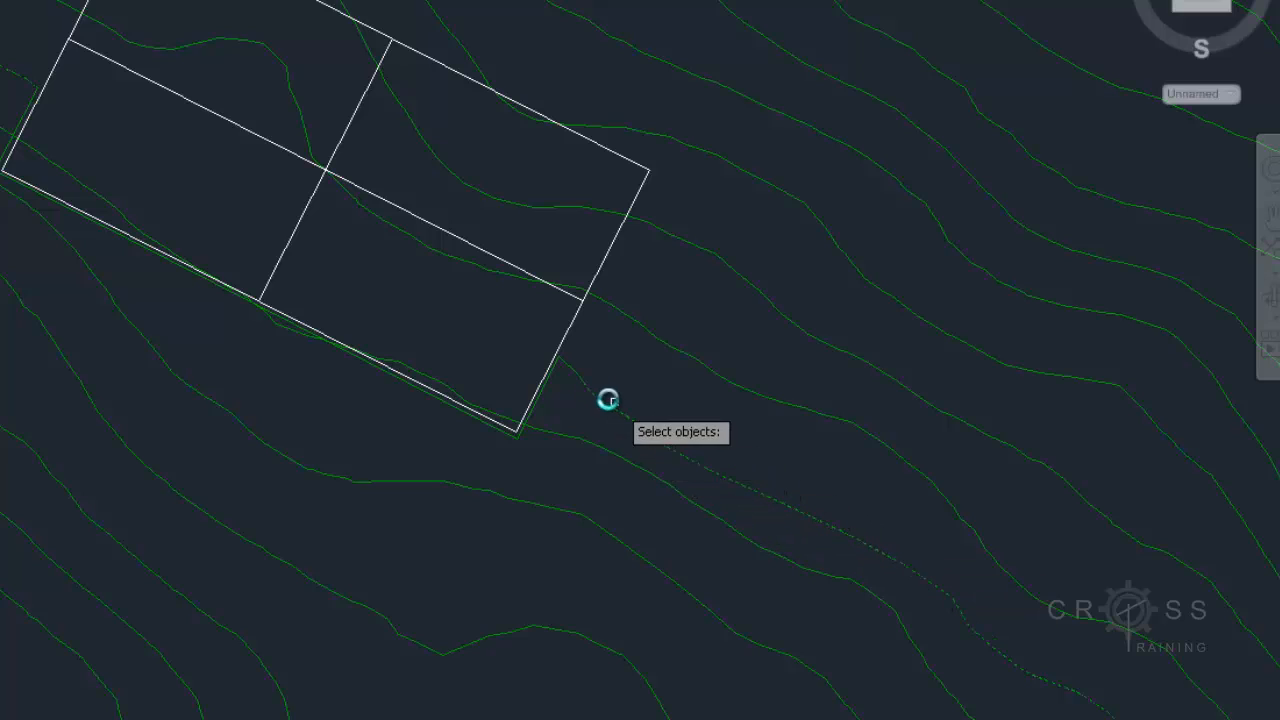
pyautogui.click(572, 374)
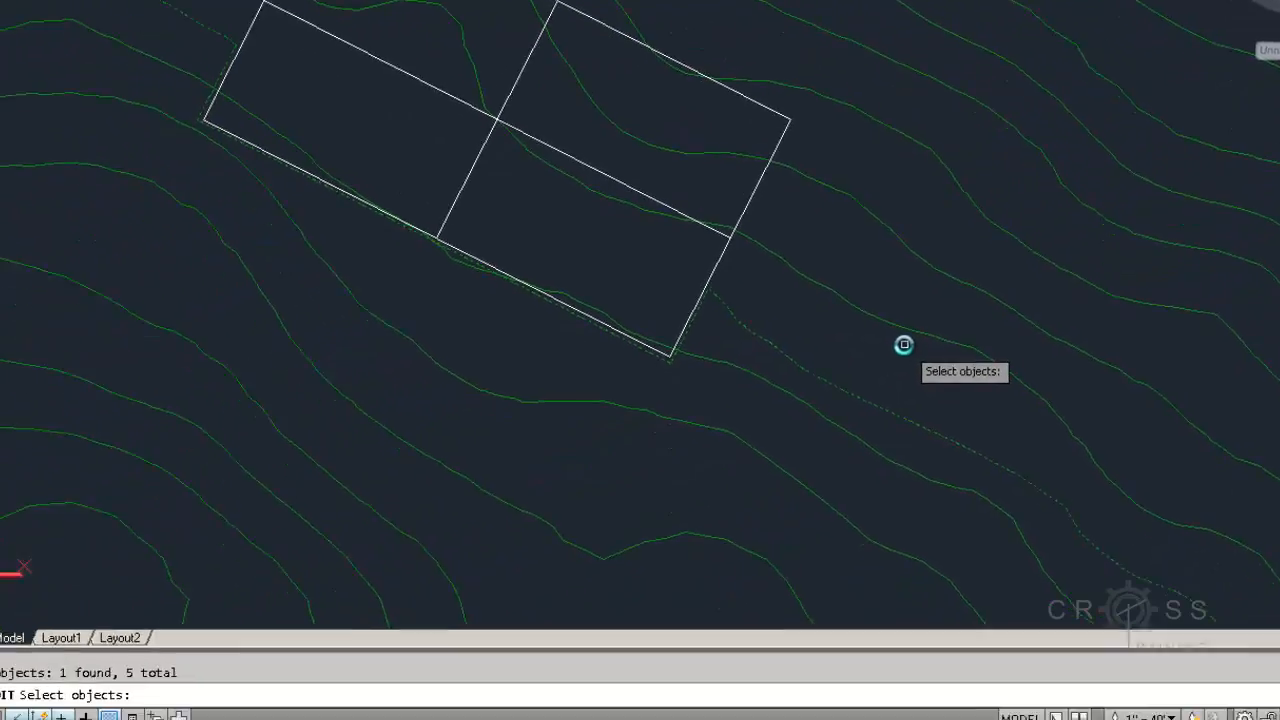
pyautogui.press('Return')
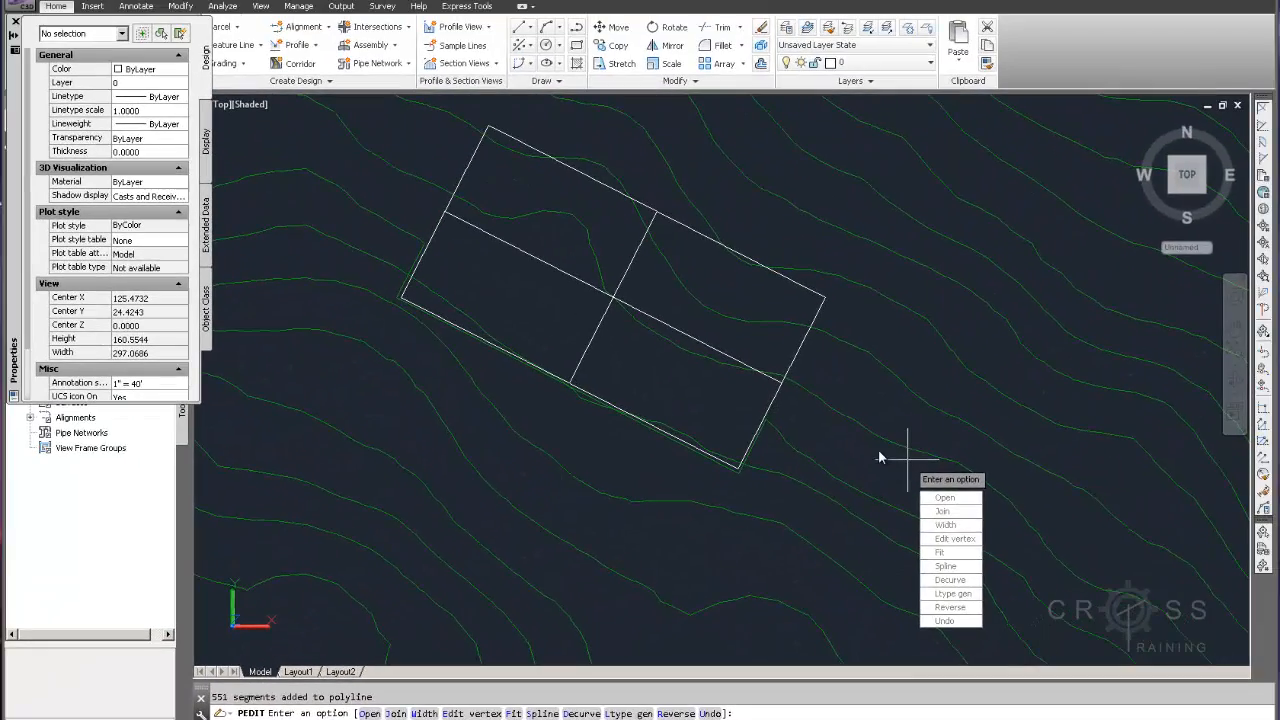
pyautogui.press('Escape')
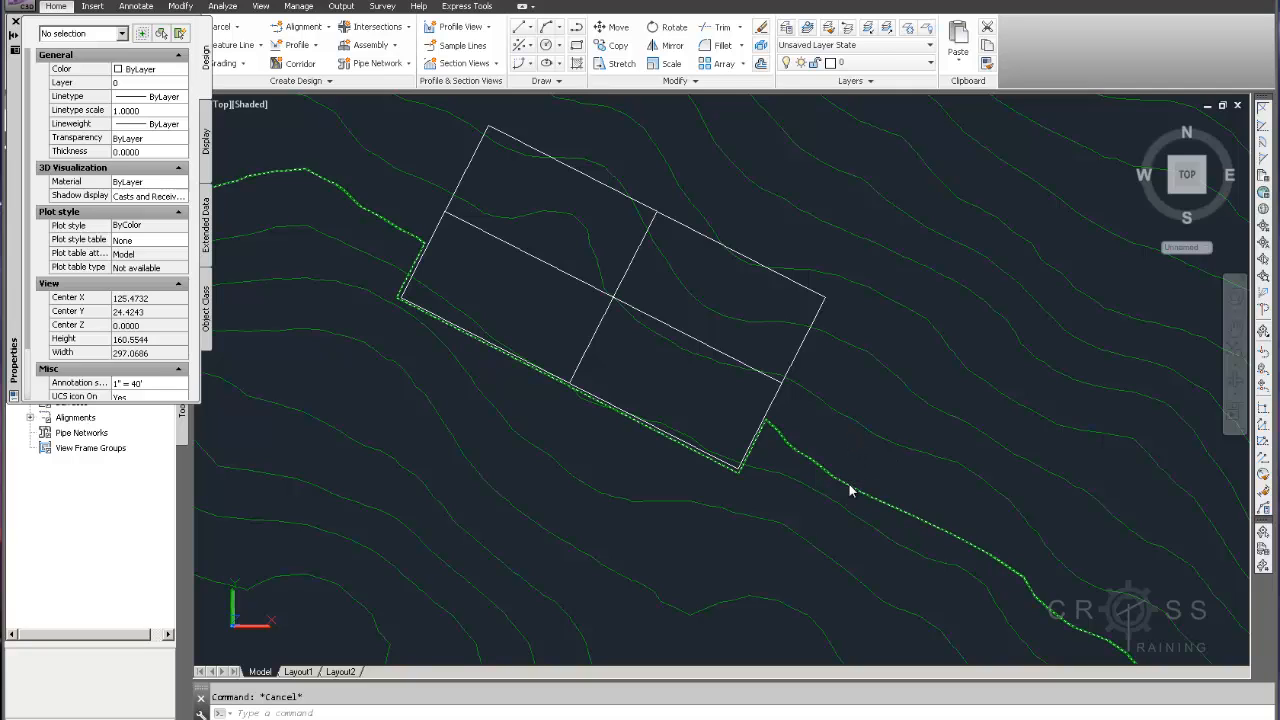
# Select the joined contour and stretch one of its vertices near the pad's far corner downward
pyautogui.click(849, 490)
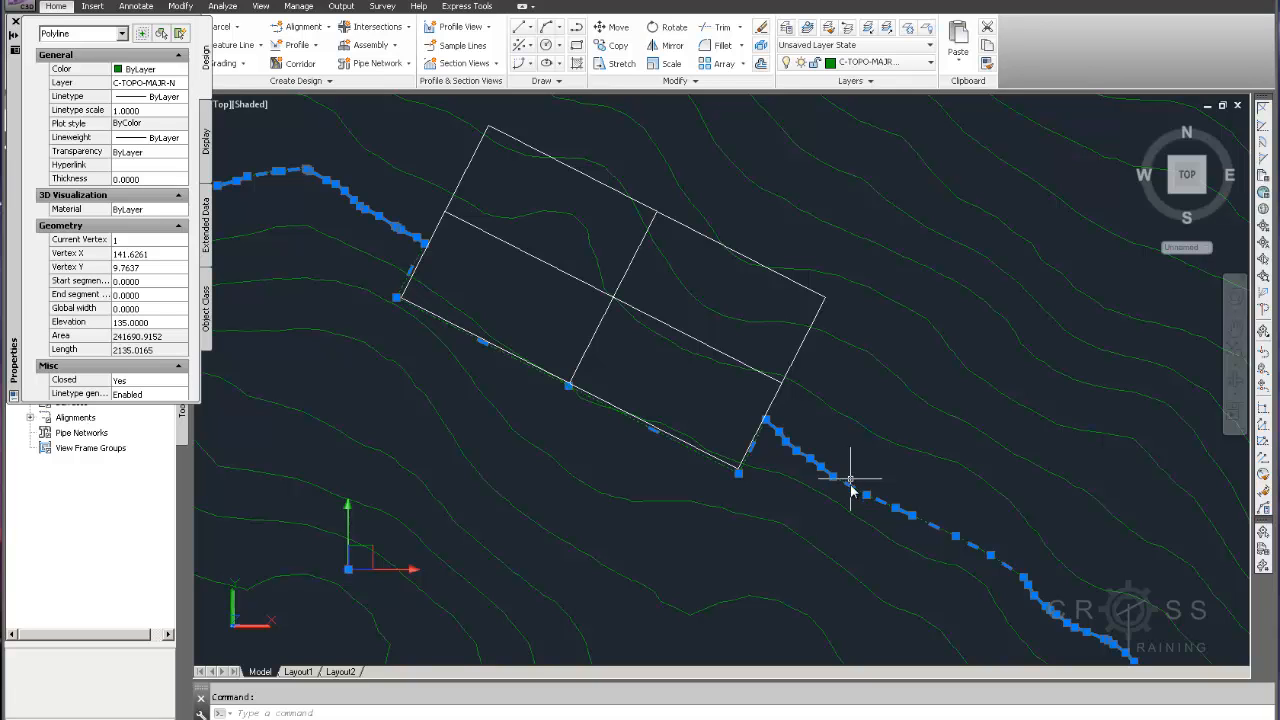
pyautogui.moveTo(908, 510)
pyautogui.mouseDown(button='middle')
pyautogui.moveTo(813, 461)
pyautogui.moveTo(780, 249)
pyautogui.moveTo(903, 314)
pyautogui.moveTo(912, 366)
pyautogui.moveTo(895, 402)
pyautogui.moveTo(963, 429)
pyautogui.moveTo(974, 463)
pyautogui.moveTo(925, 436)
pyautogui.mouseUp(button='middle')
pyautogui.moveTo(778, 399)
pyautogui.mouseDown(button='middle')
pyautogui.moveTo(814, 403)
pyautogui.moveTo(823, 423)
pyautogui.mouseUp(button='middle')
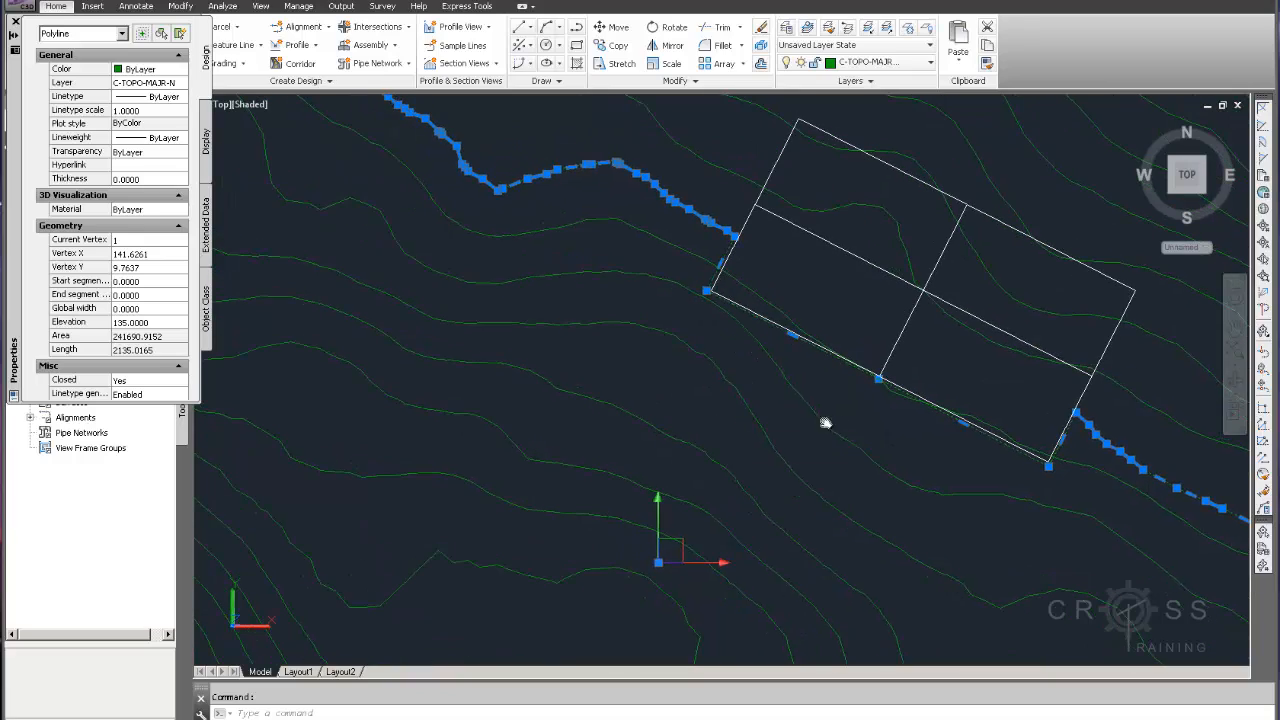
pyautogui.scroll(5, 716, 262)
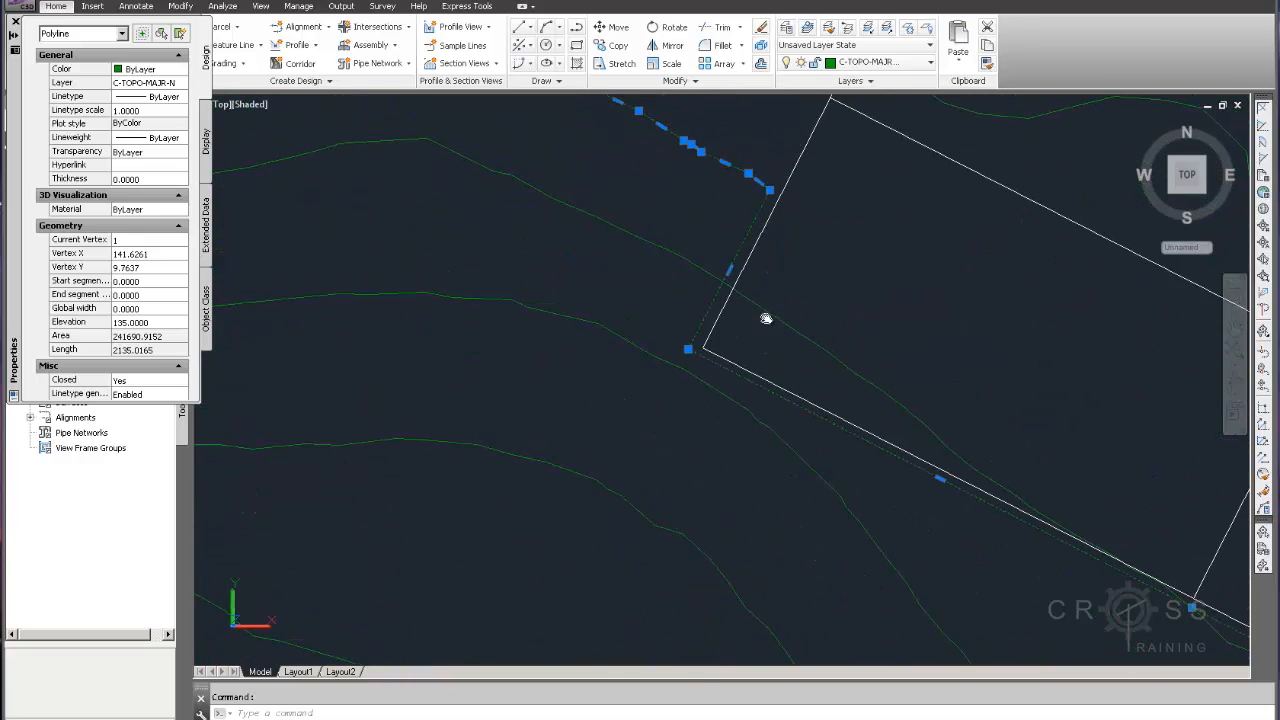
pyautogui.moveTo(712, 230)
pyautogui.mouseDown(button='middle')
pyautogui.moveTo(790, 295)
pyautogui.moveTo(836, 296)
pyautogui.mouseUp(button='middle')
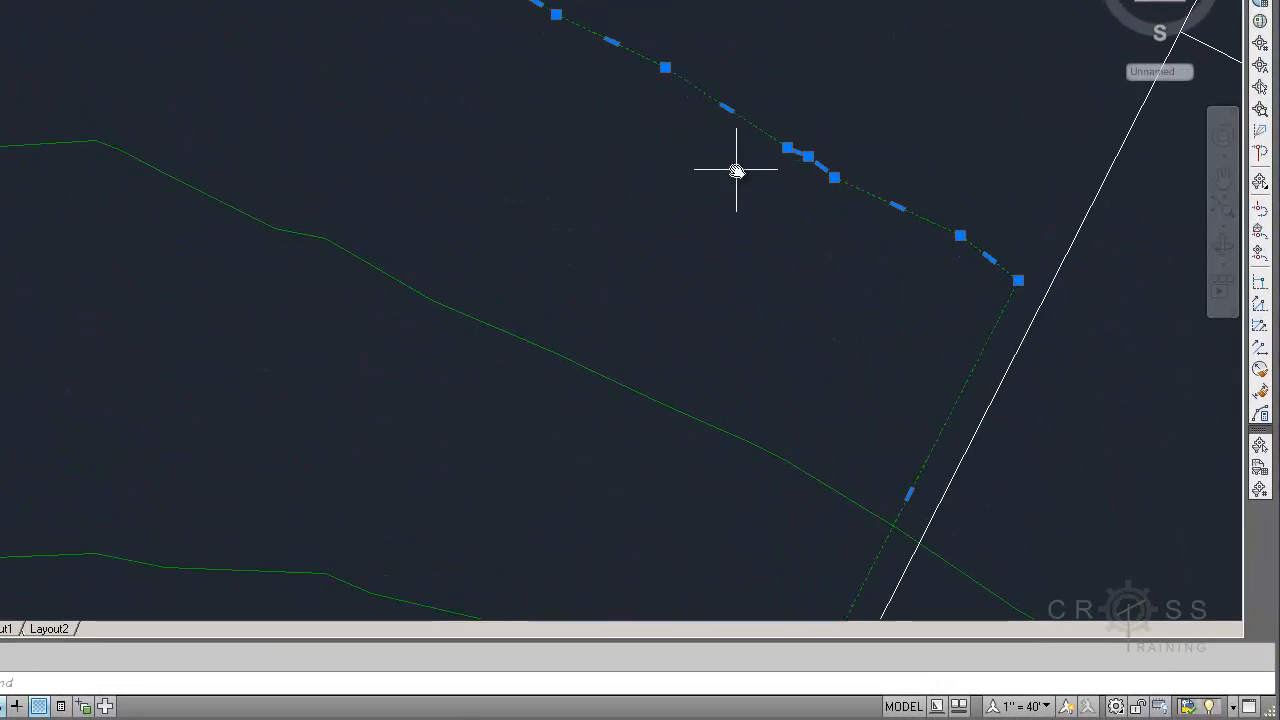
pyautogui.moveTo(665, 112)
pyautogui.mouseDown(button='middle')
pyautogui.moveTo(677, 160)
pyautogui.moveTo(737, 126)
pyautogui.mouseUp(button='middle')
pyautogui.click(737, 127)
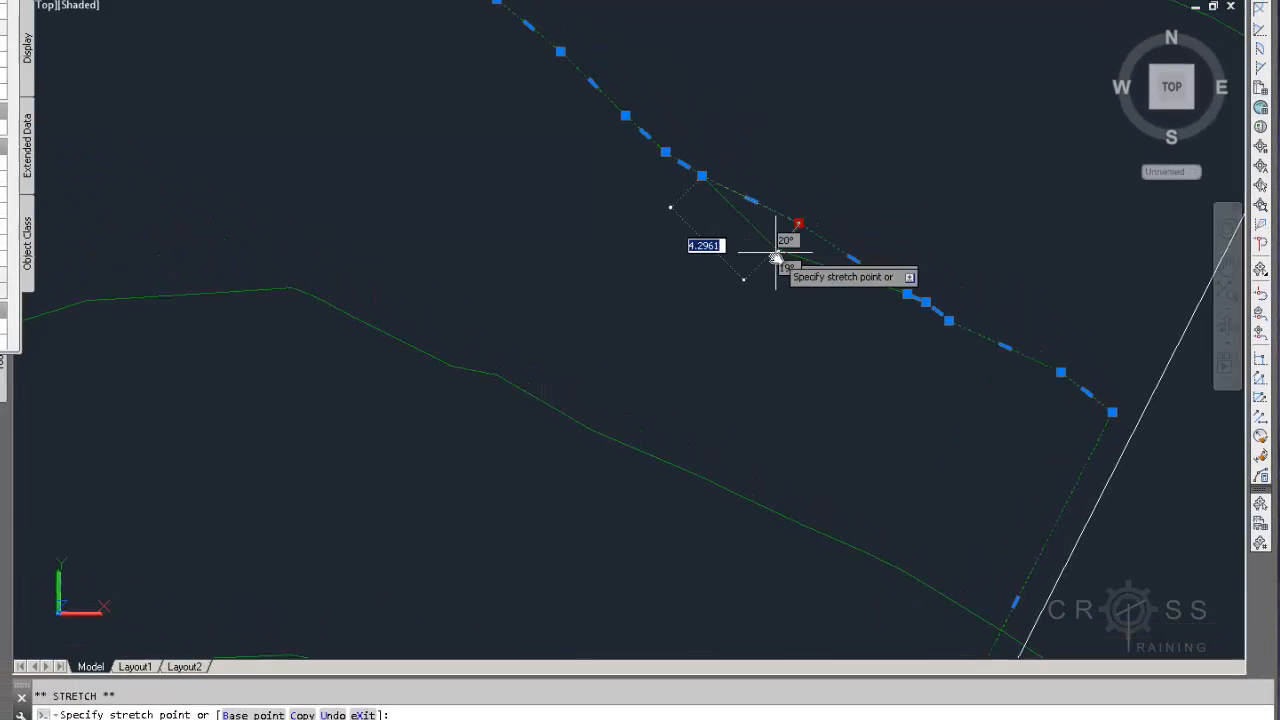
pyautogui.click(771, 263)
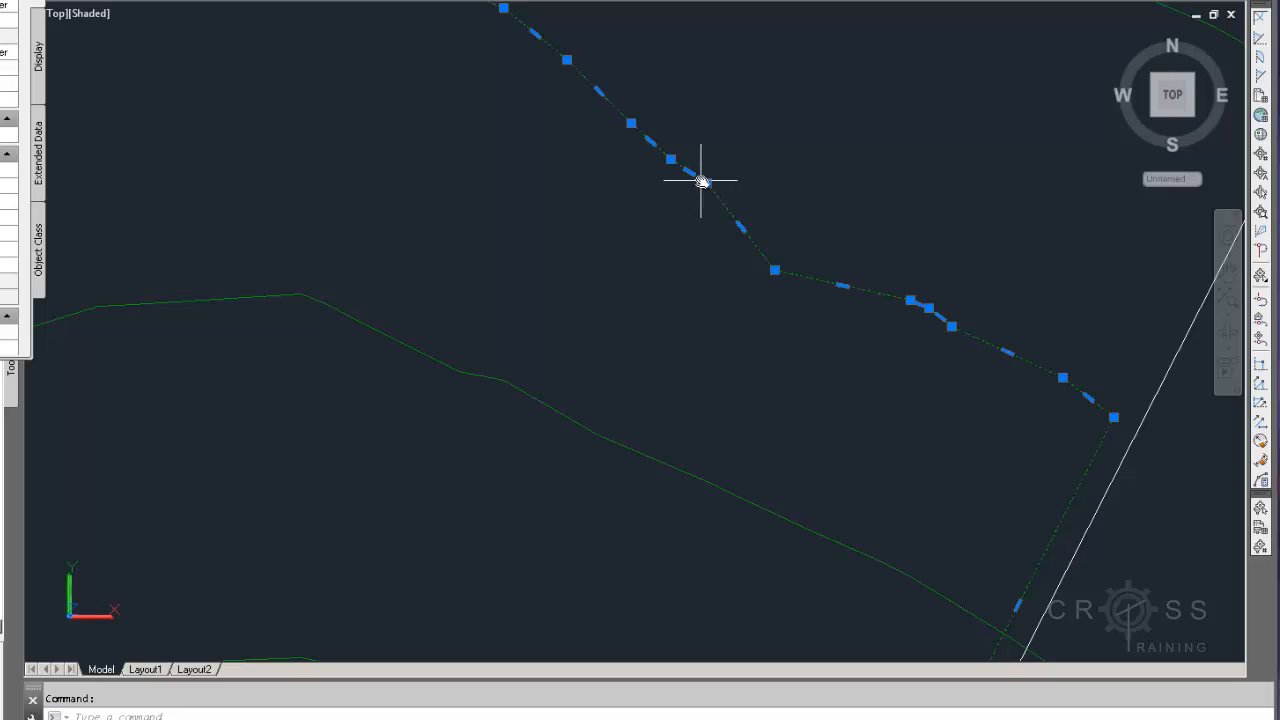
# Stretch another vertex of the joined contour near the pad's corner to smooth its bend
pyautogui.click(706, 183)
pyautogui.click(664, 208)
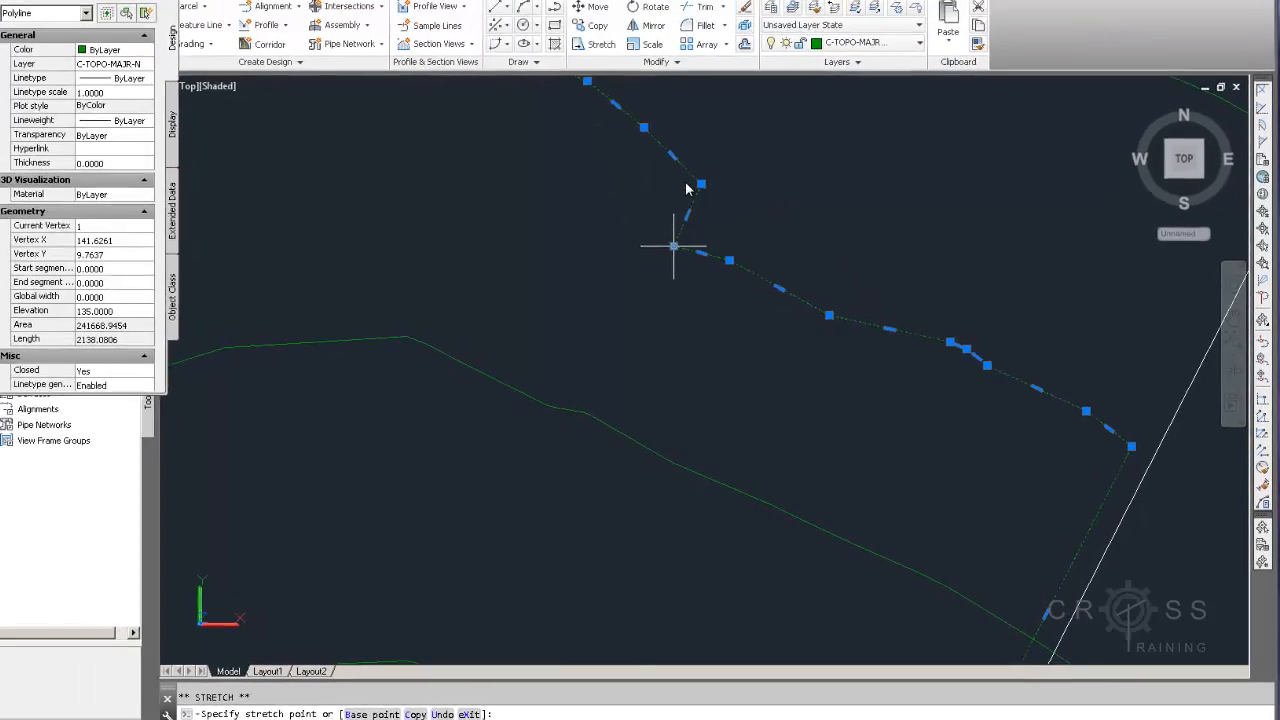
pyautogui.click(673, 246)
pyautogui.moveTo(641, 181)
pyautogui.mouseDown(button='middle')
pyautogui.moveTo(708, 252)
pyautogui.moveTo(645, 301)
pyautogui.moveTo(649, 335)
pyautogui.mouseUp(button='middle')
pyautogui.scroll(-4, 708, 252)
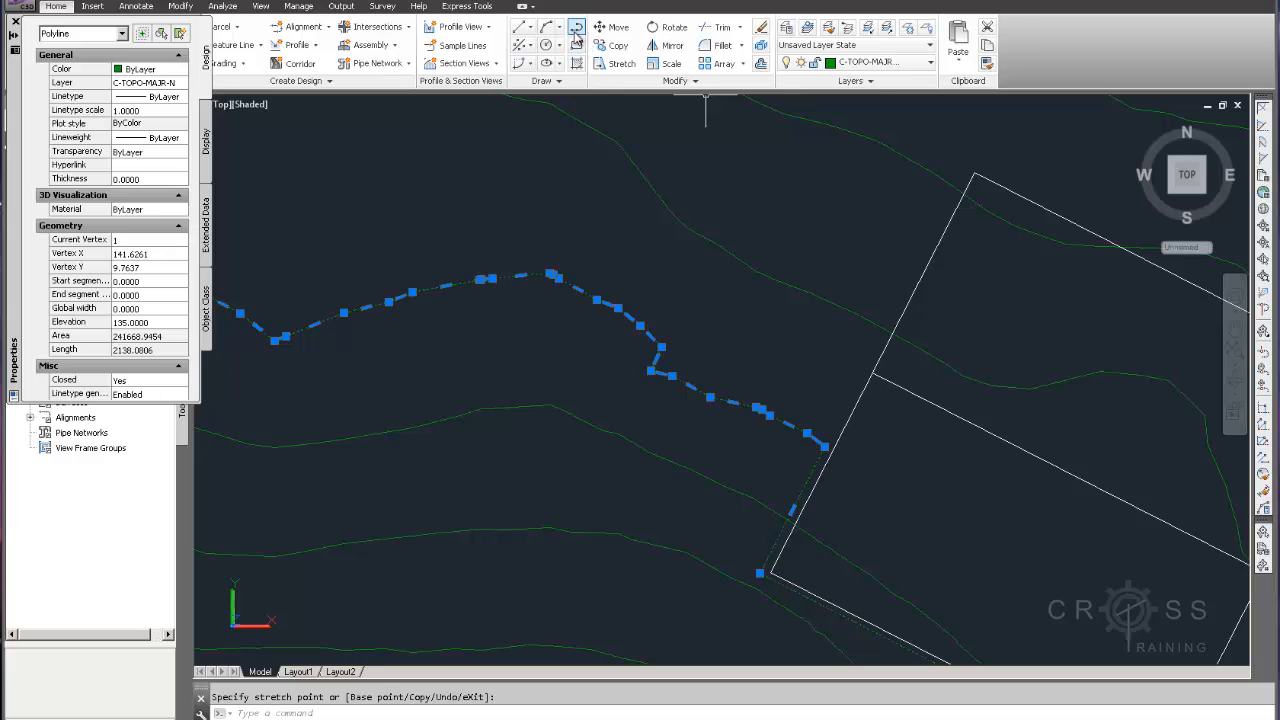
# Start a polyline snapped to the endpoint of the trimmed contour and place several points westward along the contour
pyautogui.click(519, 27)
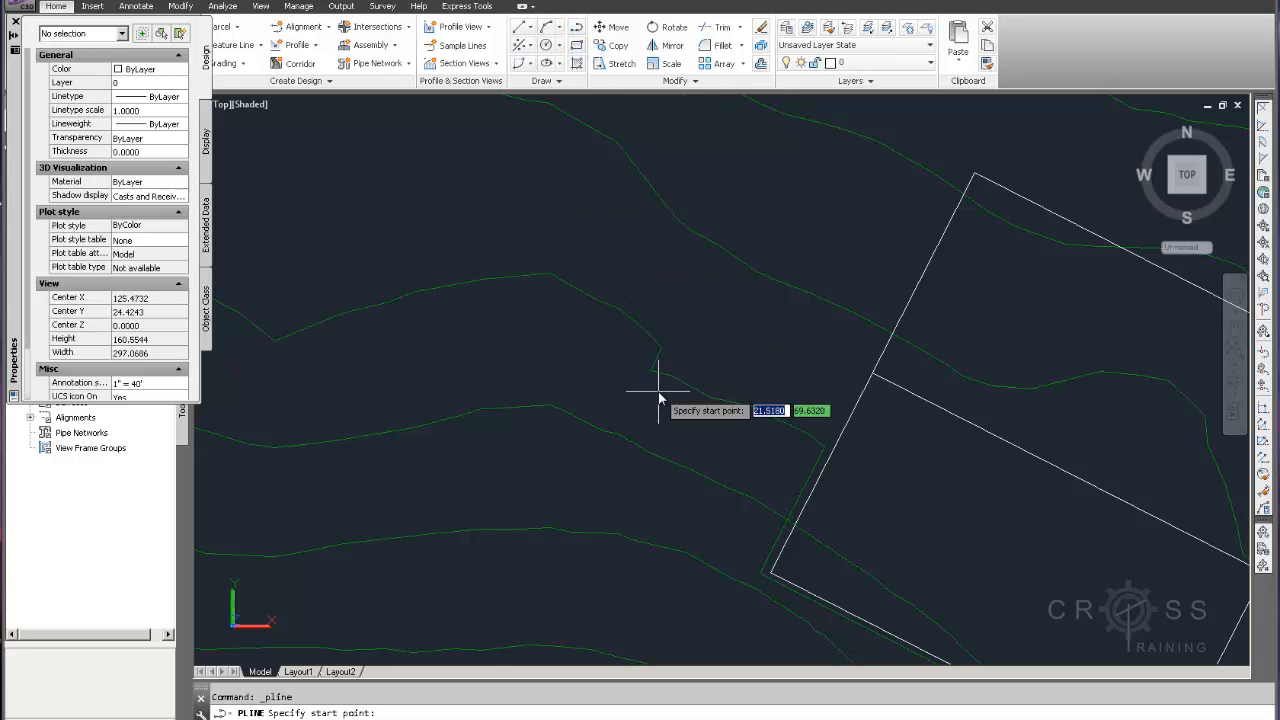
pyautogui.write('end')
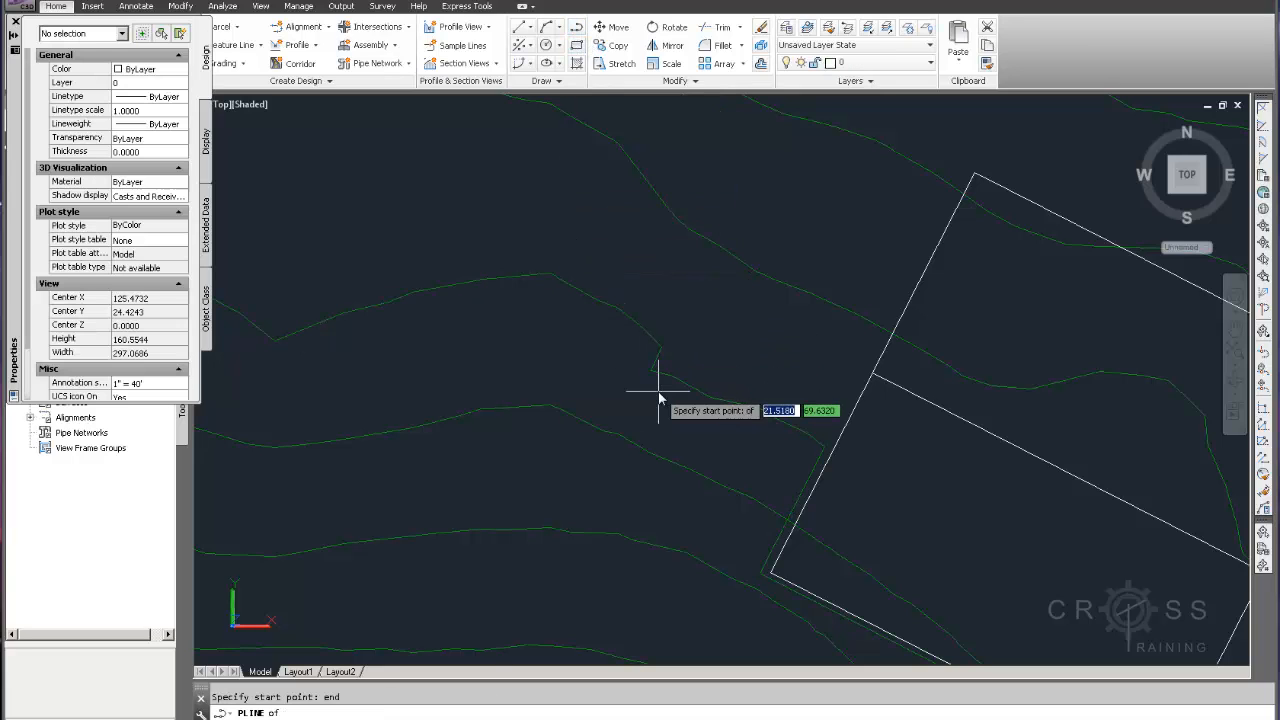
pyautogui.click(765, 425)
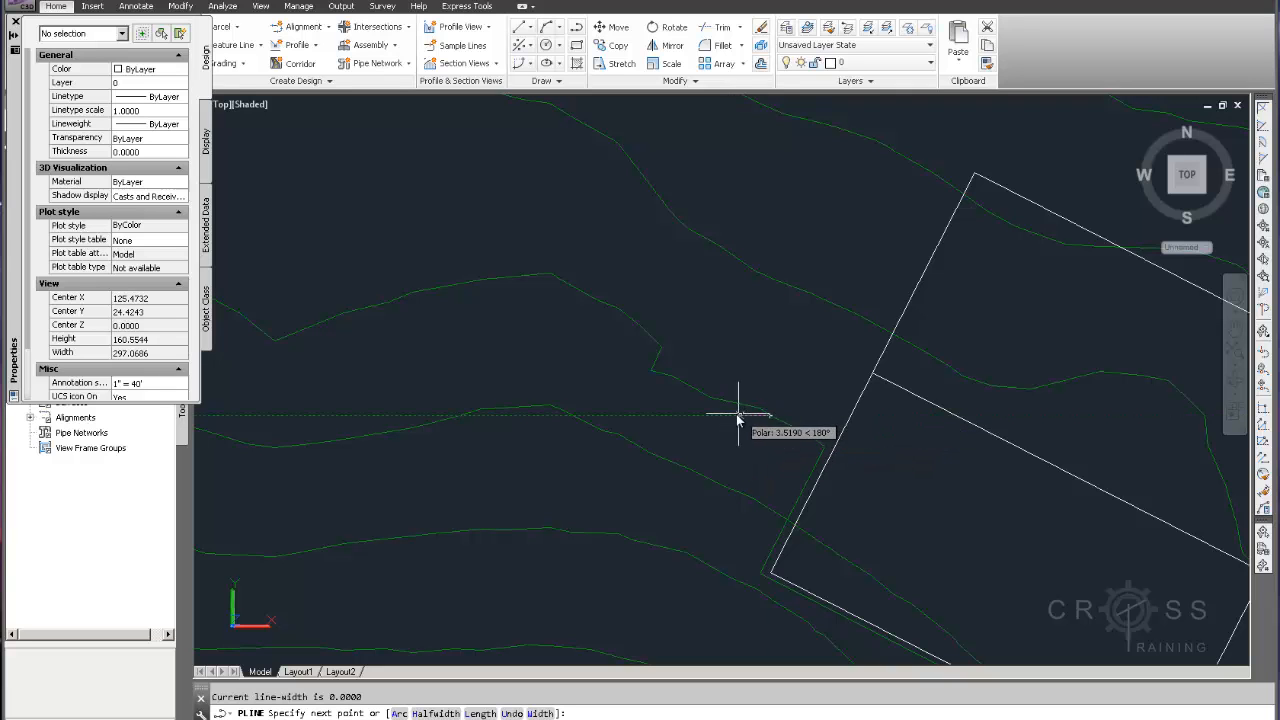
pyautogui.scroll(5, 742, 414)
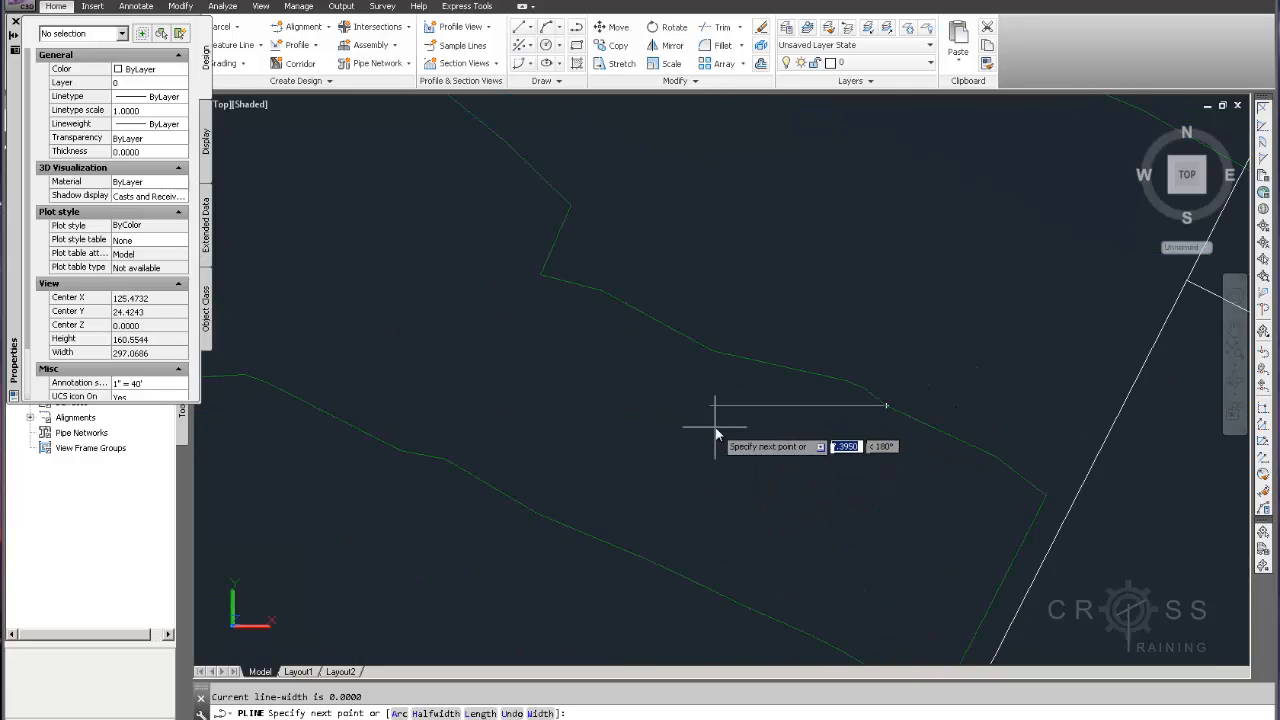
pyautogui.click(790, 395)
pyautogui.scroll(-4, 773, 397)
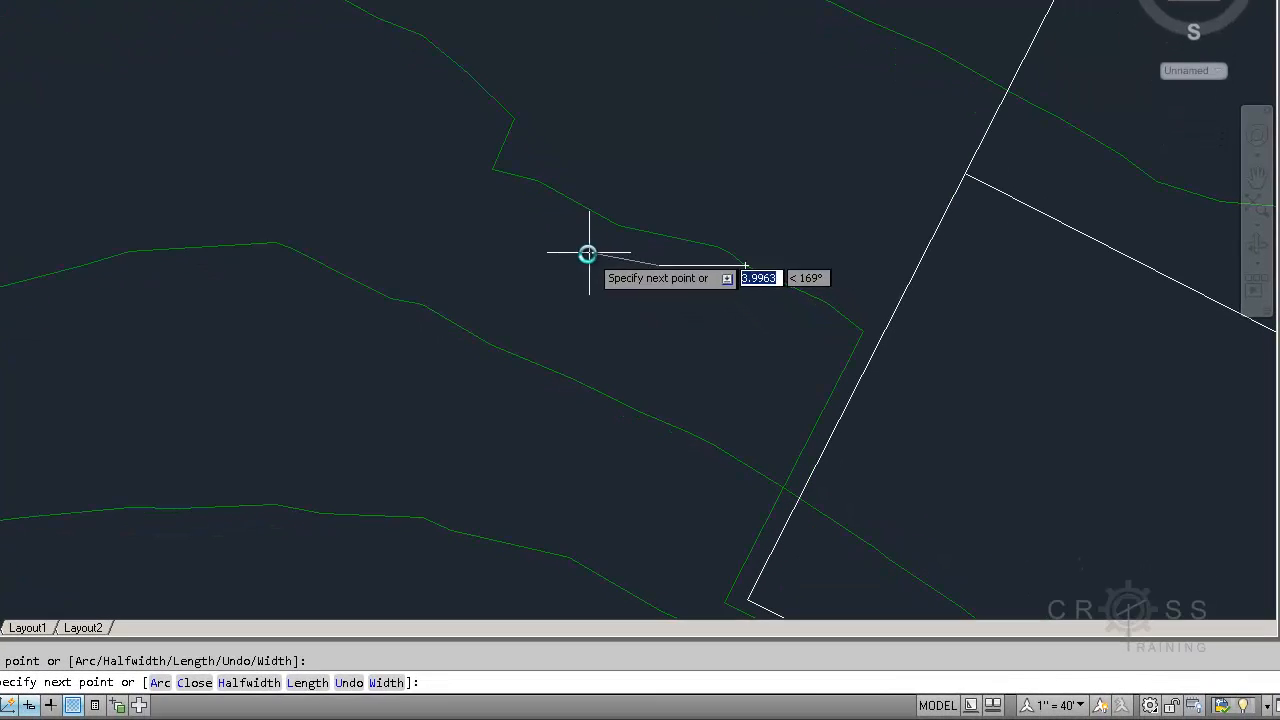
pyautogui.click(727, 387)
pyautogui.click(490, 230)
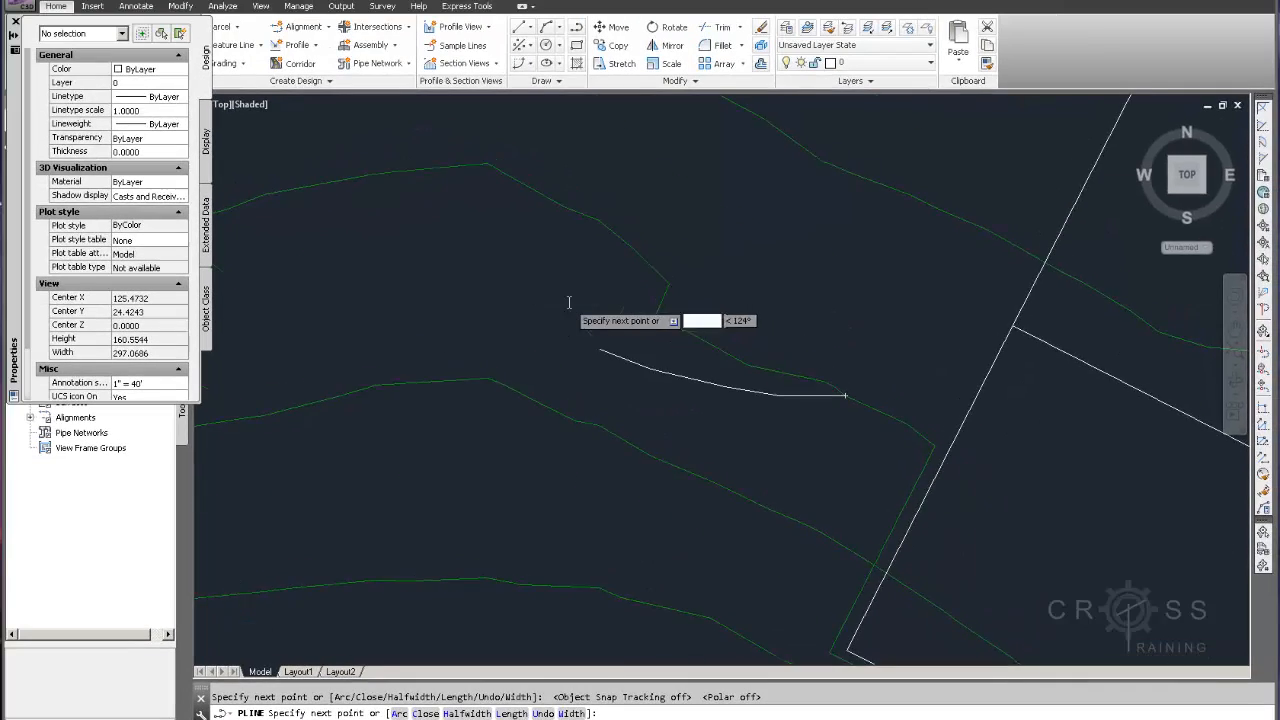
# Finish the polyline by snapping its last point to the endpoint of the western contour segment
pyautogui.scroll(-5, 580, 330)
pyautogui.scroll(2, 660, 410)
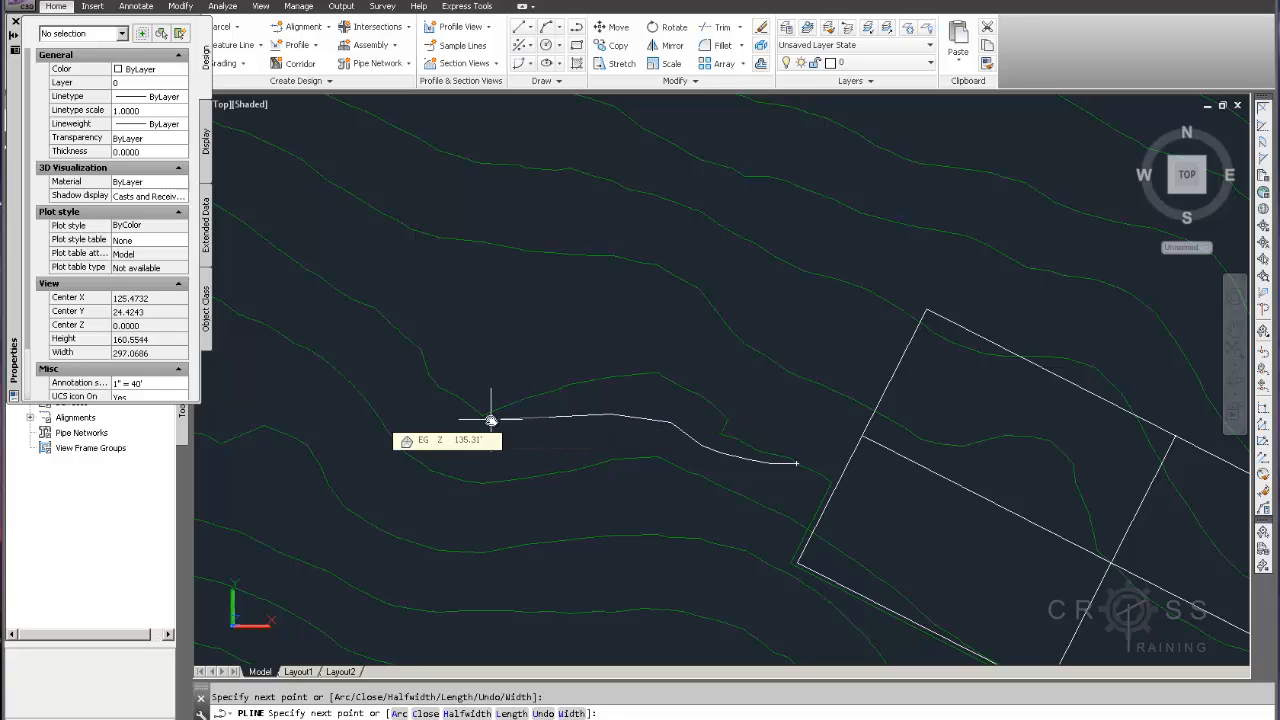
pyautogui.write('end')
pyautogui.press('Return')
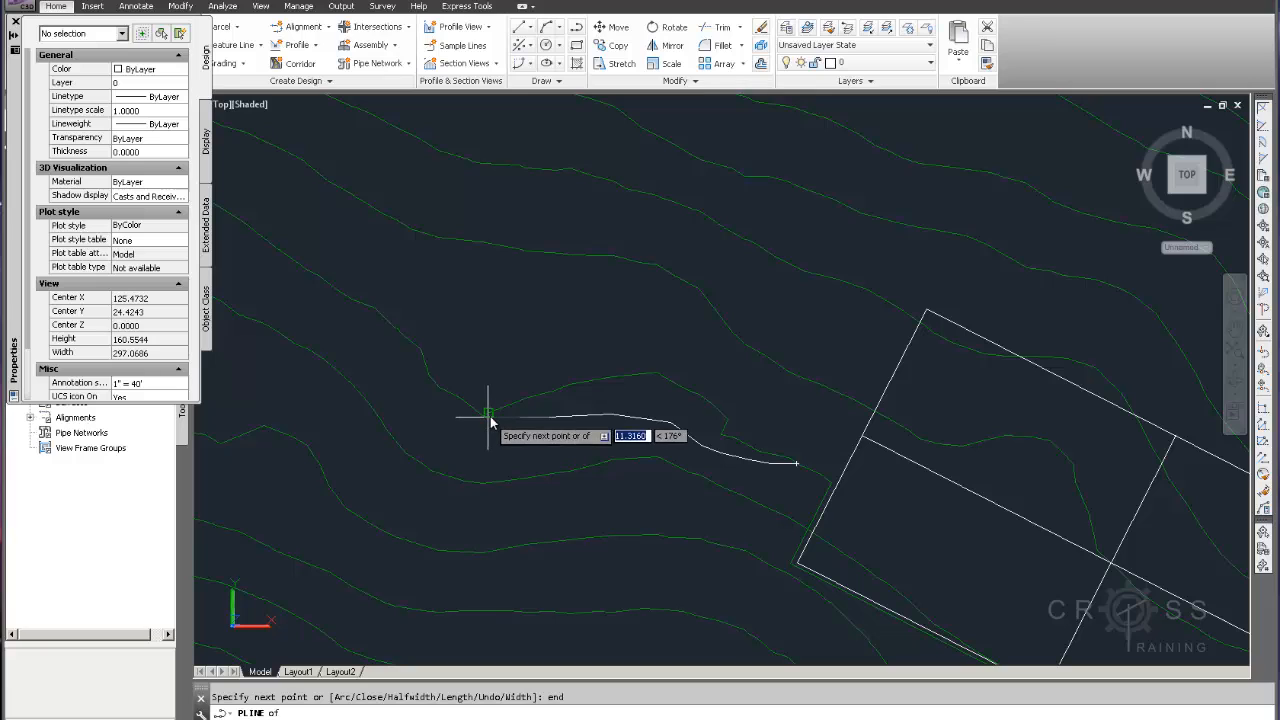
pyautogui.click(490, 420)
pyautogui.press('Escape')
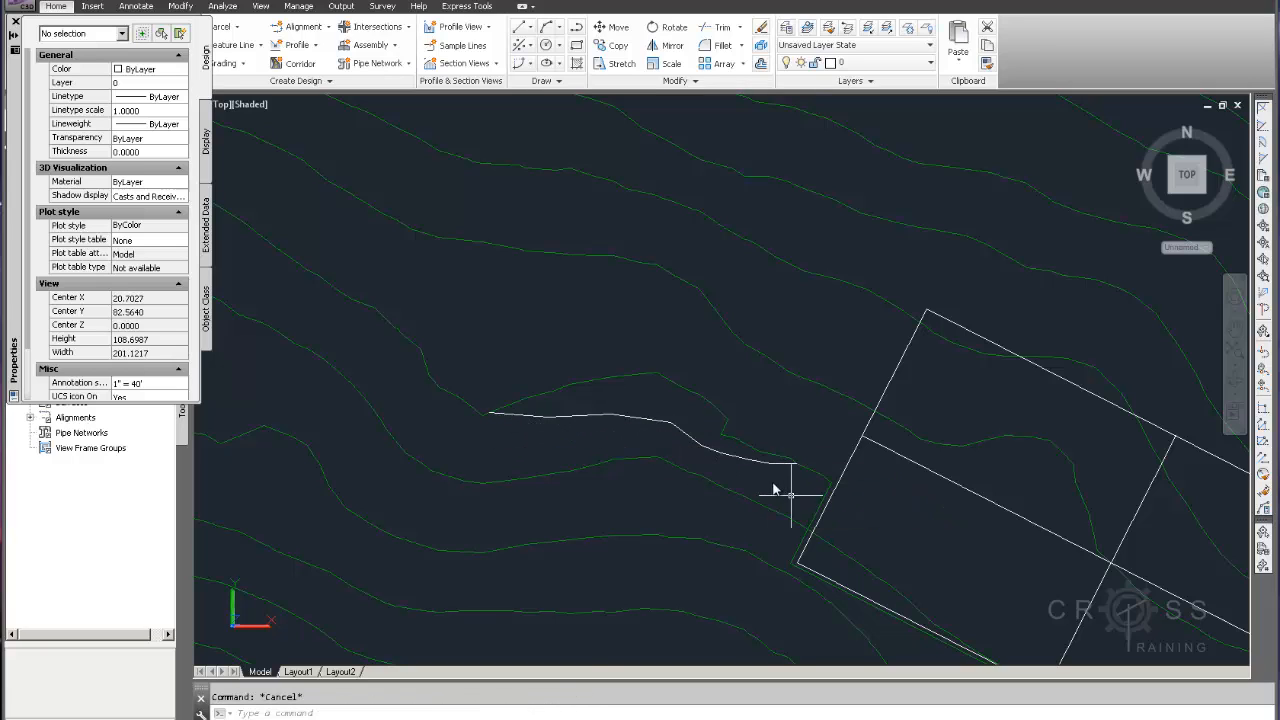
pyautogui.click(670, 424)
pyautogui.click(672, 425)
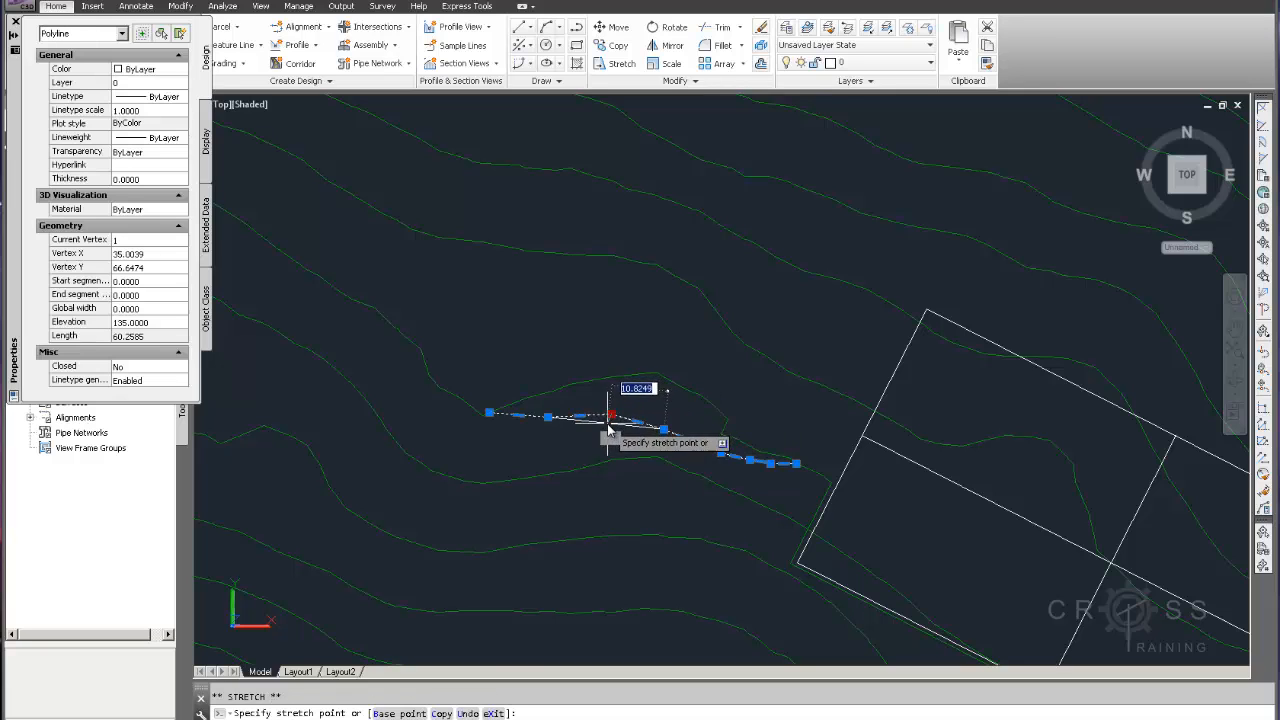
pyautogui.press('Escape')
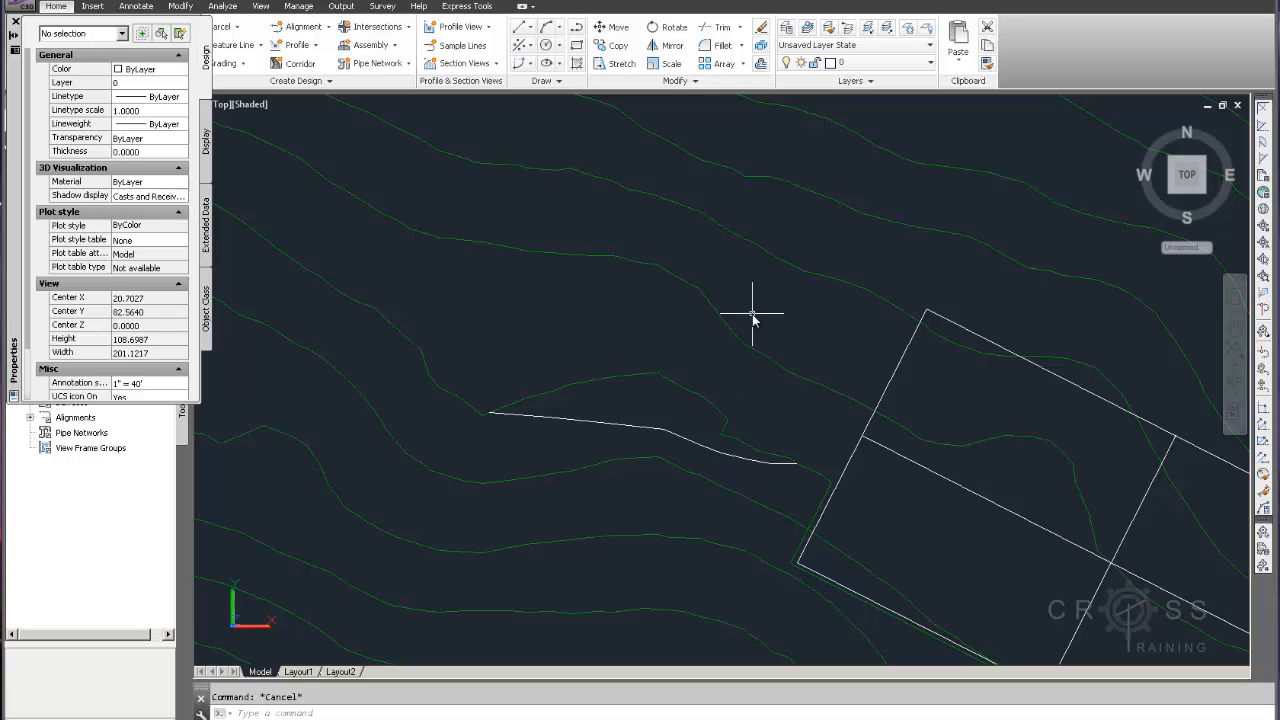
# Trim the old contour piece near the pad using the new polyline as the cutting edge
pyautogui.click(720, 28)
pyautogui.click(752, 456)
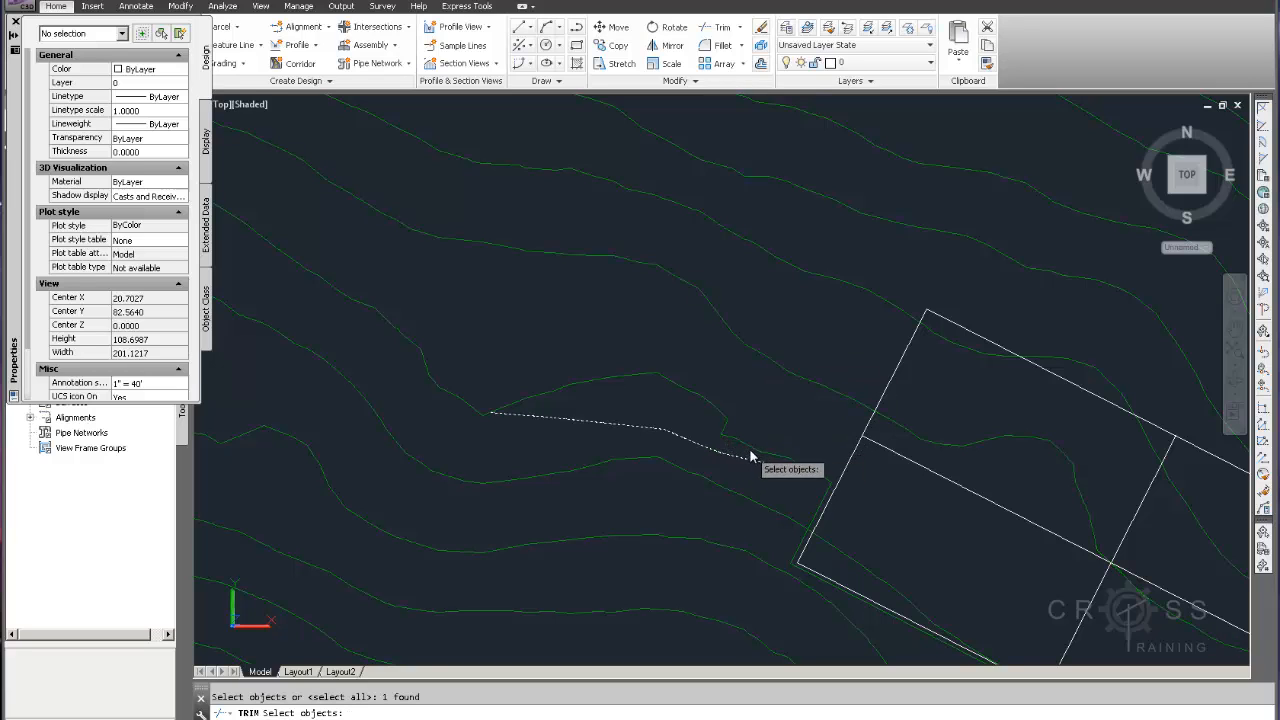
pyautogui.press('Return')
pyautogui.click(757, 451)
pyautogui.press('Return')
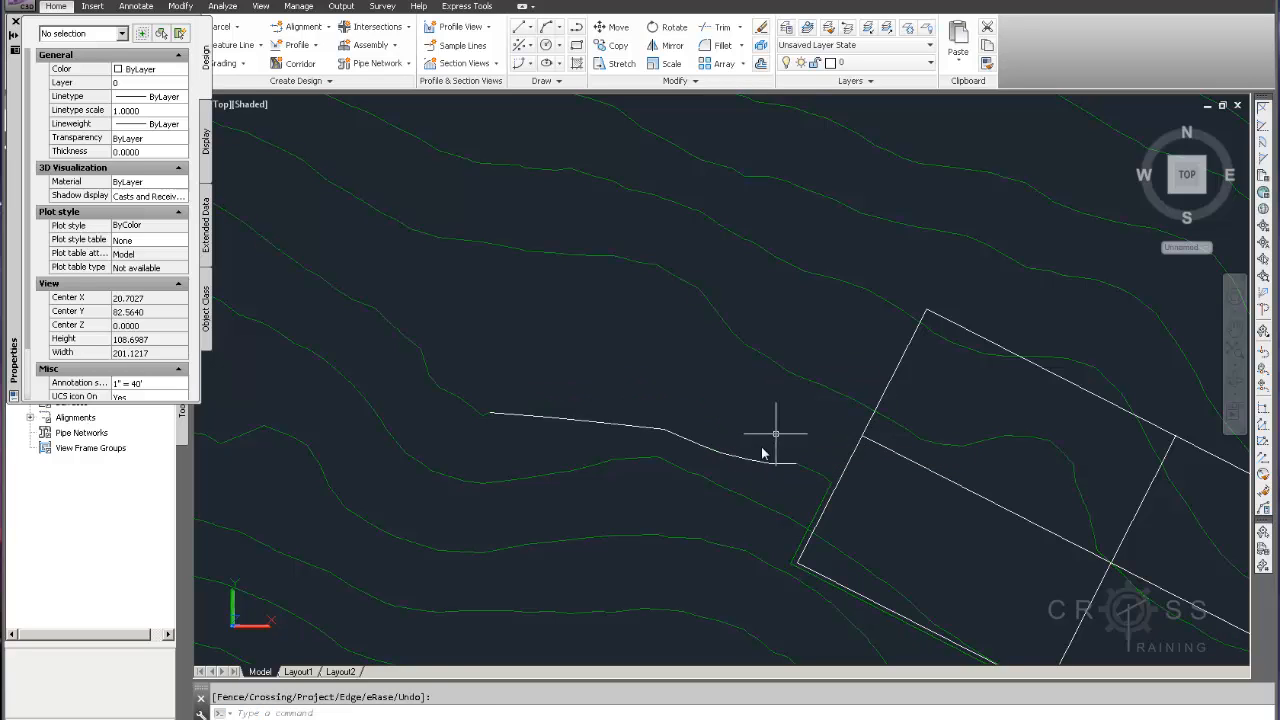
# Move the new polyline onto the C-TOPO-MAJR-N layer
pyautogui.click(755, 462)
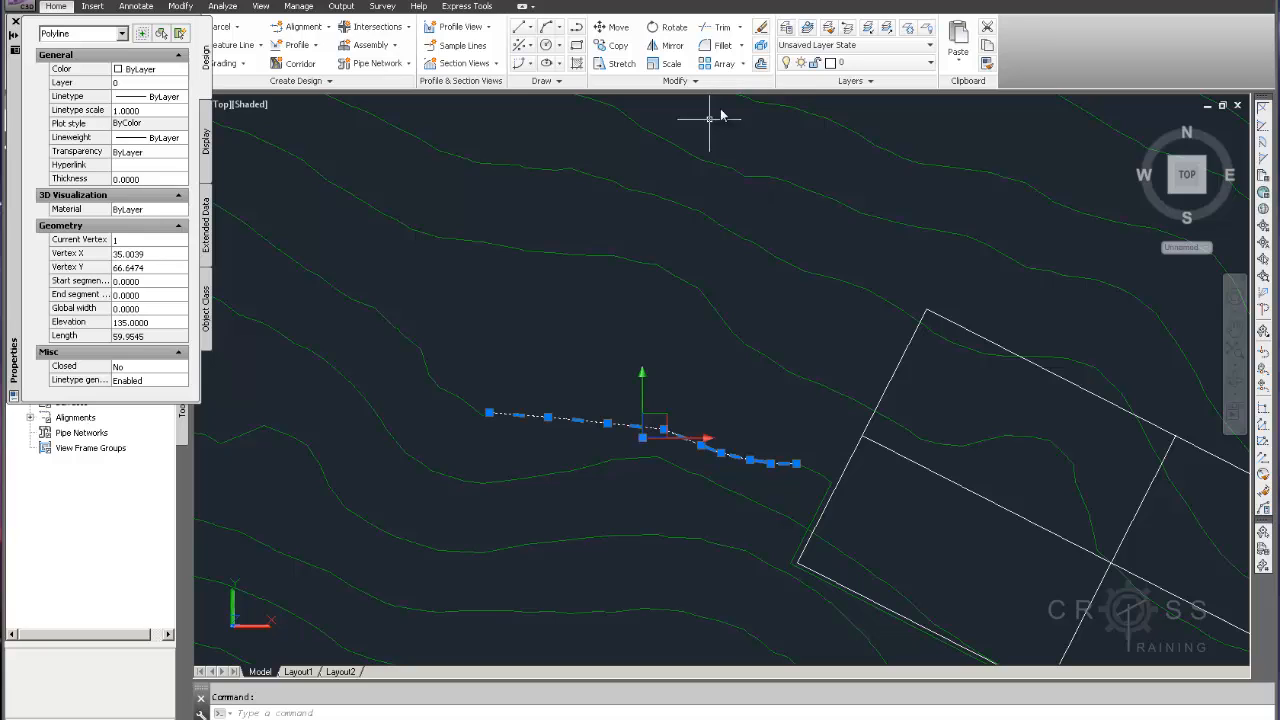
pyautogui.click(870, 62)
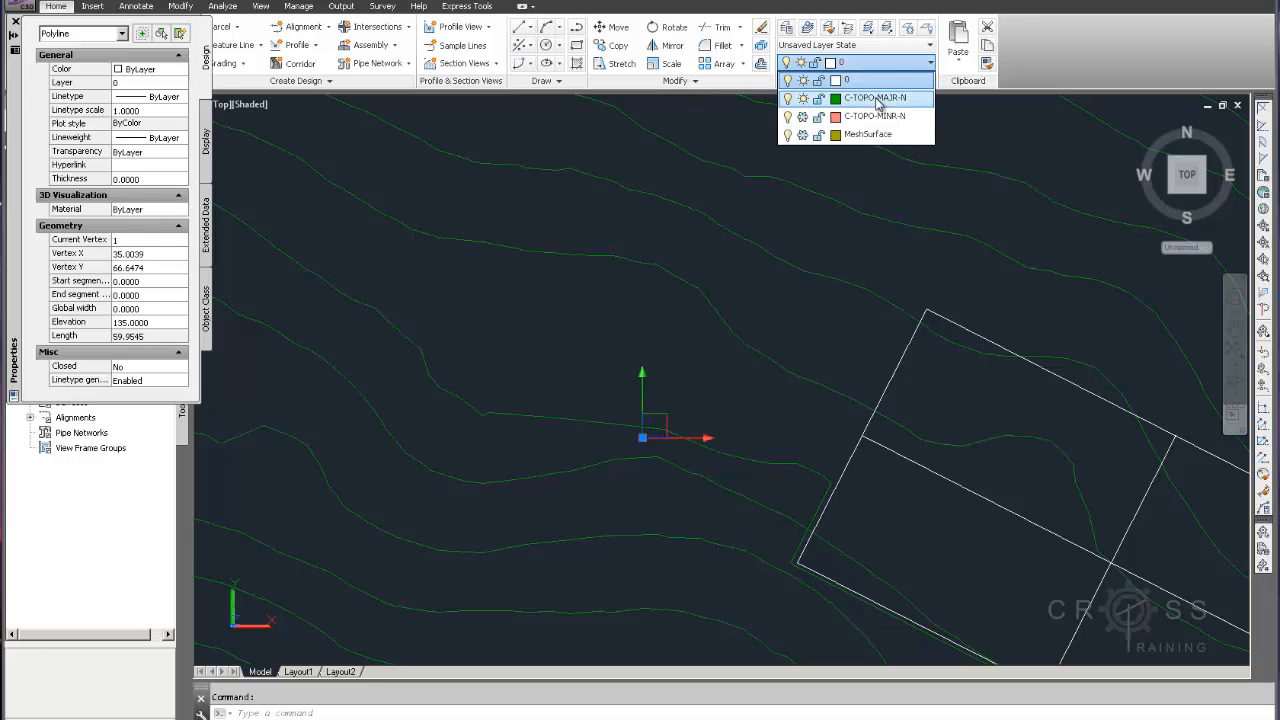
pyautogui.click(876, 98)
pyautogui.press('Escape')
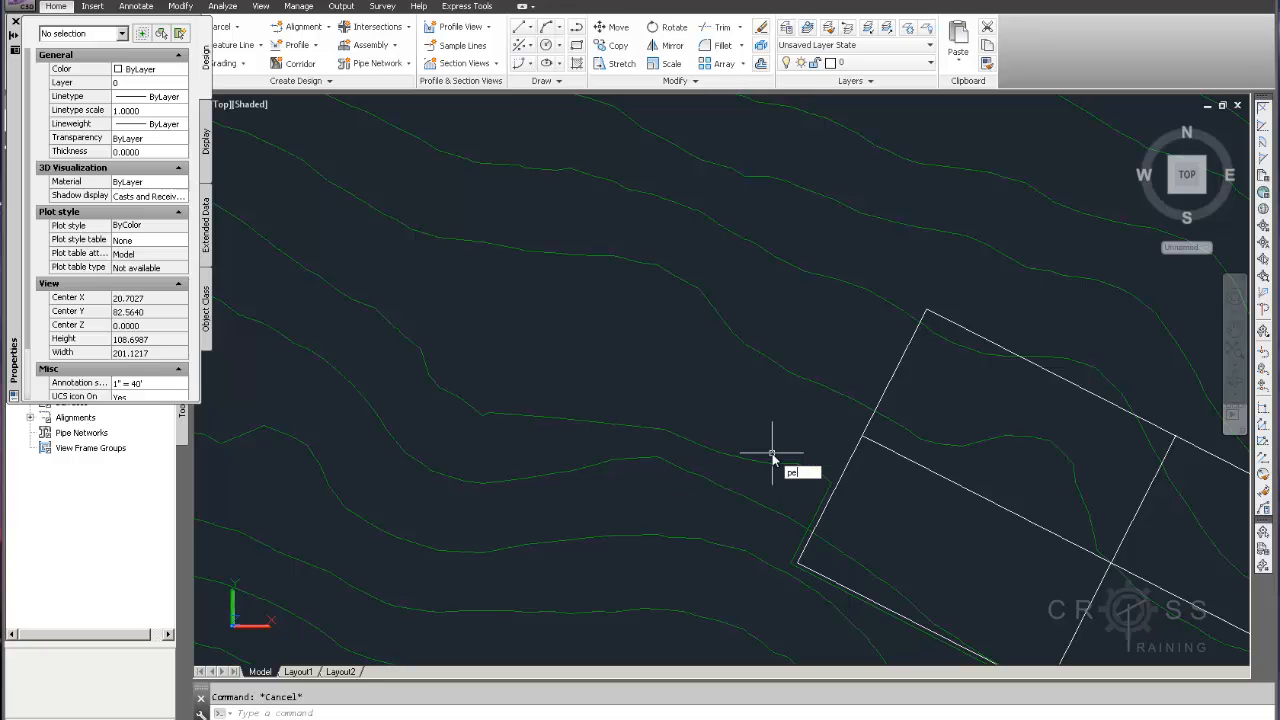
# Use PEDIT Join to merge the new polyline with the adjacent contour into one polyline
pyautogui.write('pedit')
pyautogui.press('Return')
pyautogui.click(801, 465)
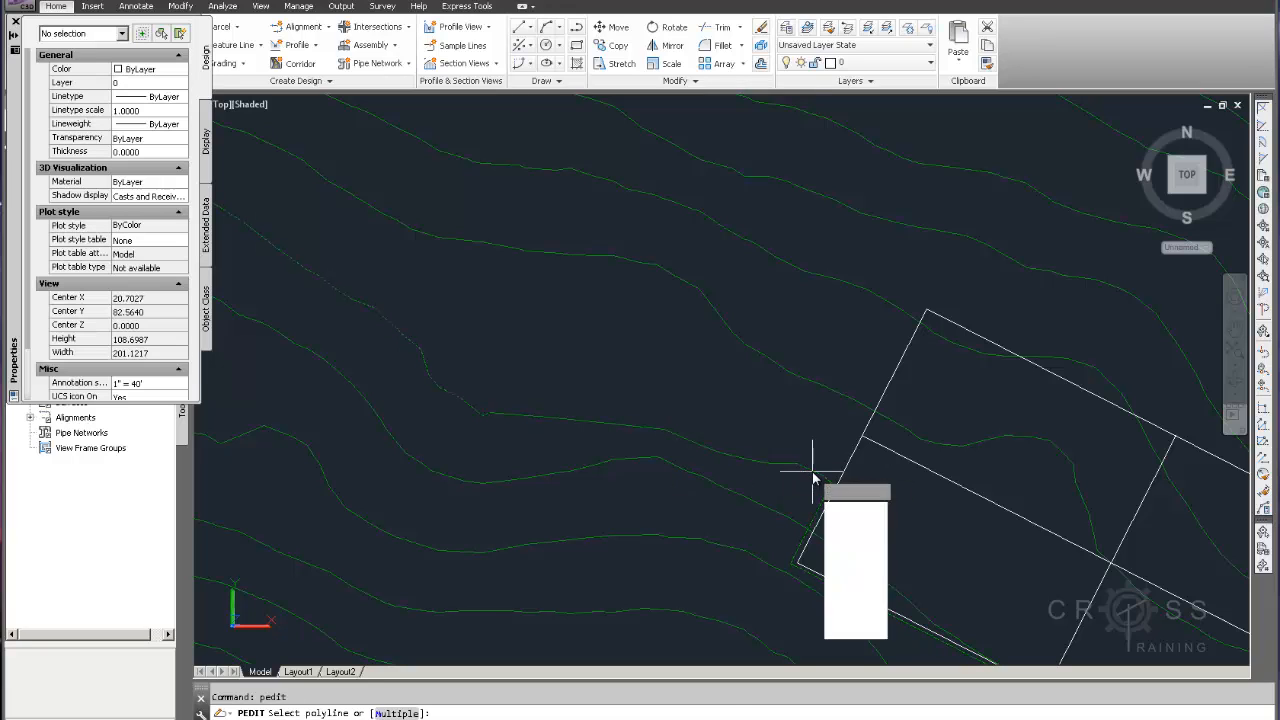
pyautogui.write('j')
pyautogui.press('Return')
pyautogui.click(804, 464)
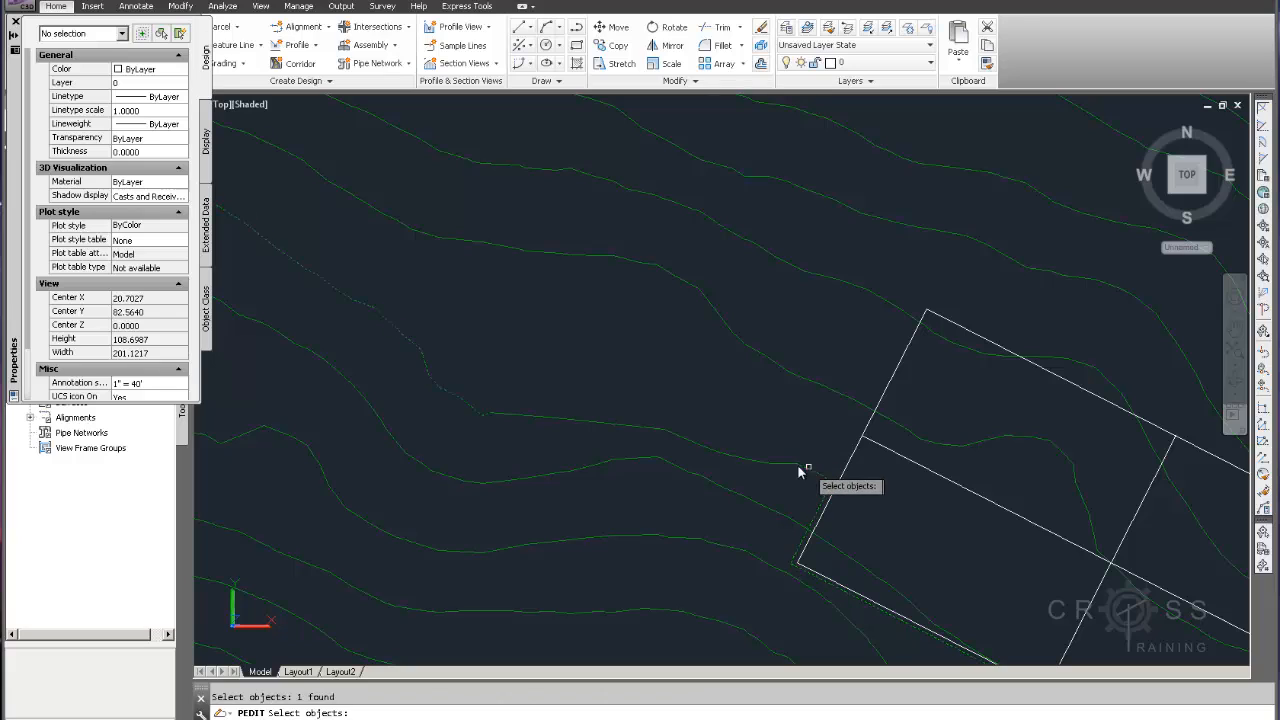
pyautogui.press('Return')
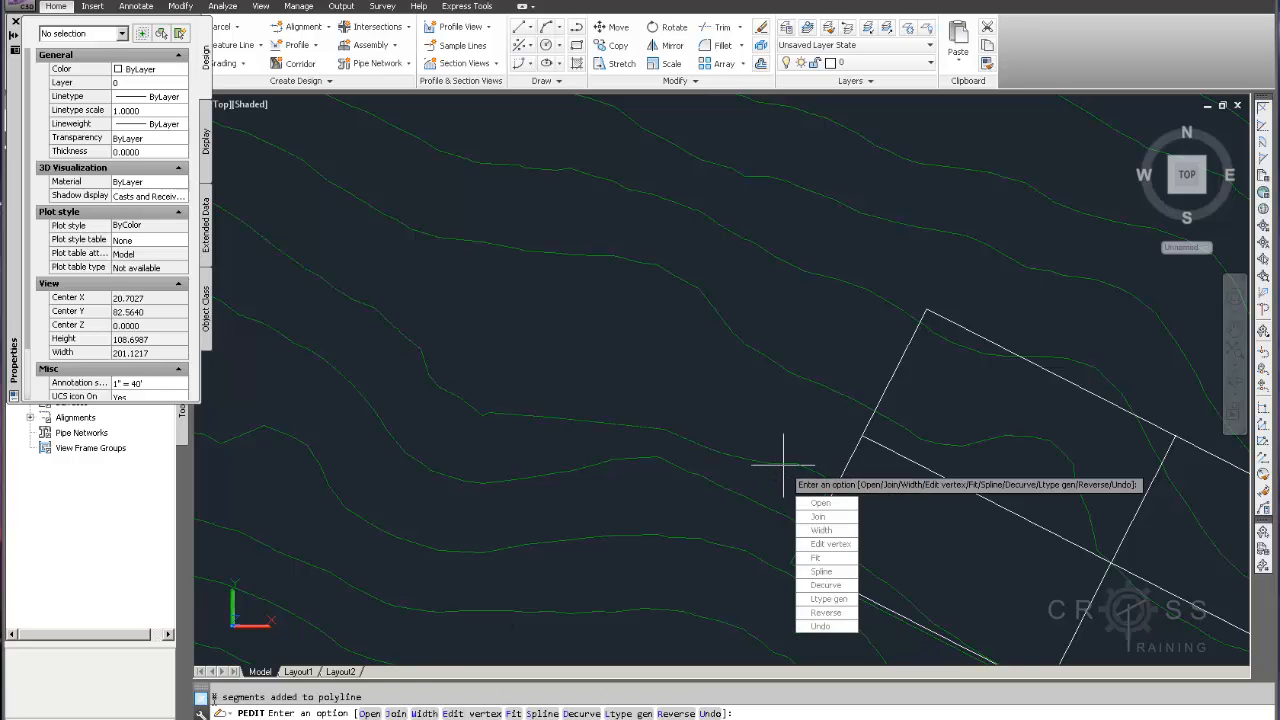
pyautogui.press('Escape')
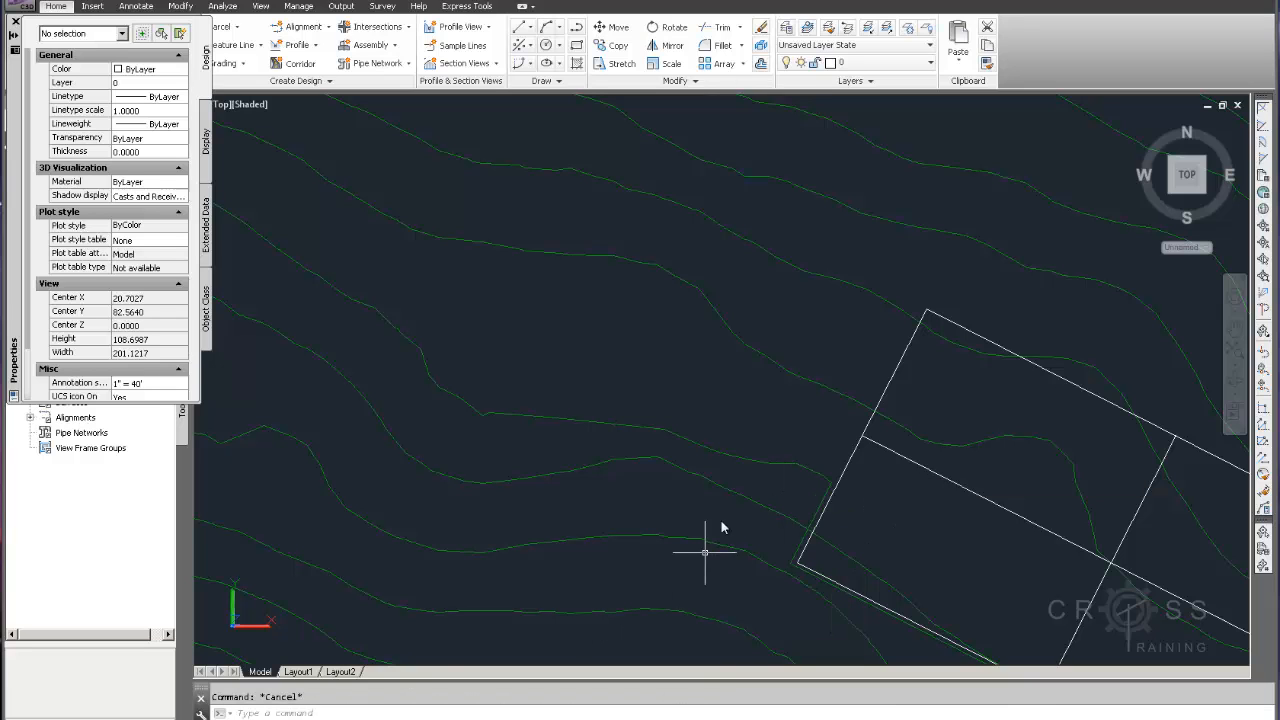
# Inspect the joined contour and the 140 contour running along the pad's southwest edge
pyautogui.click(752, 463)
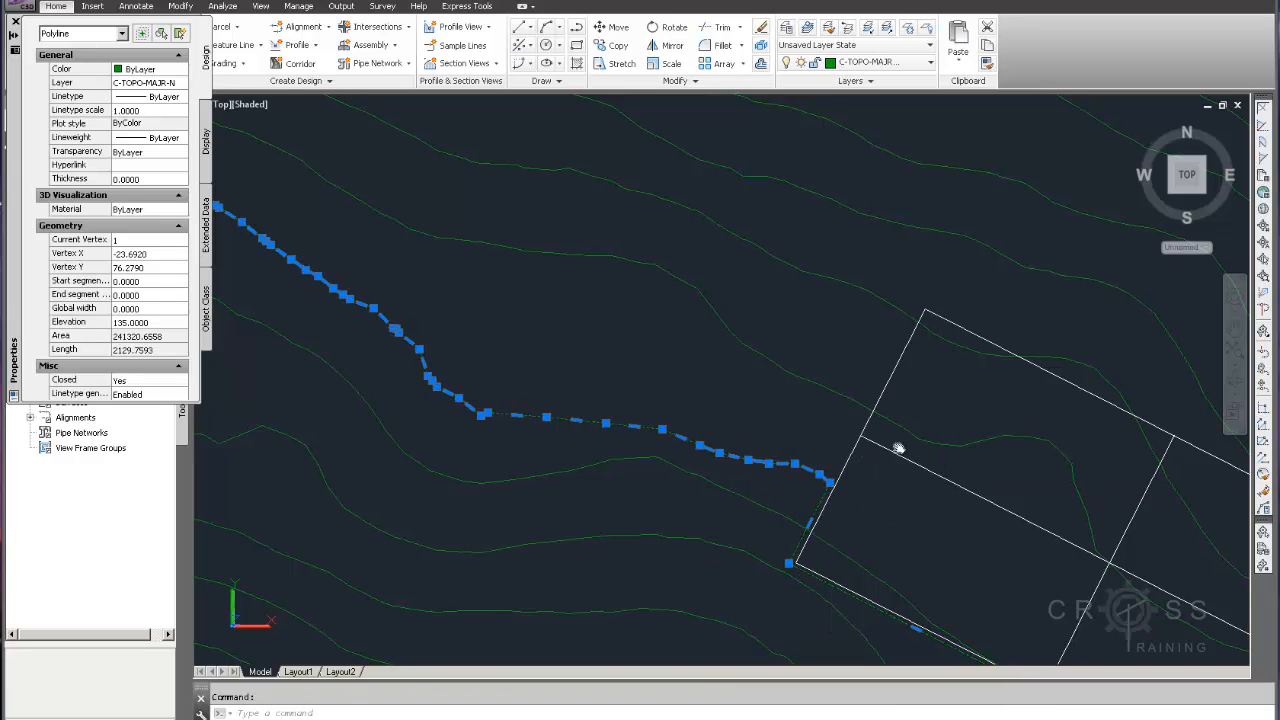
pyautogui.moveTo(903, 361)
pyautogui.mouseDown(button='middle')
pyautogui.moveTo(744, 295)
pyautogui.moveTo(700, 198)
pyautogui.mouseUp(button='middle')
pyautogui.scroll(-2, 763, 334)
pyautogui.moveTo(853, 376)
pyautogui.mouseDown(button='middle')
pyautogui.moveTo(780, 300)
pyautogui.moveTo(891, 346)
pyautogui.mouseUp(button='middle')
pyautogui.press('Escape')
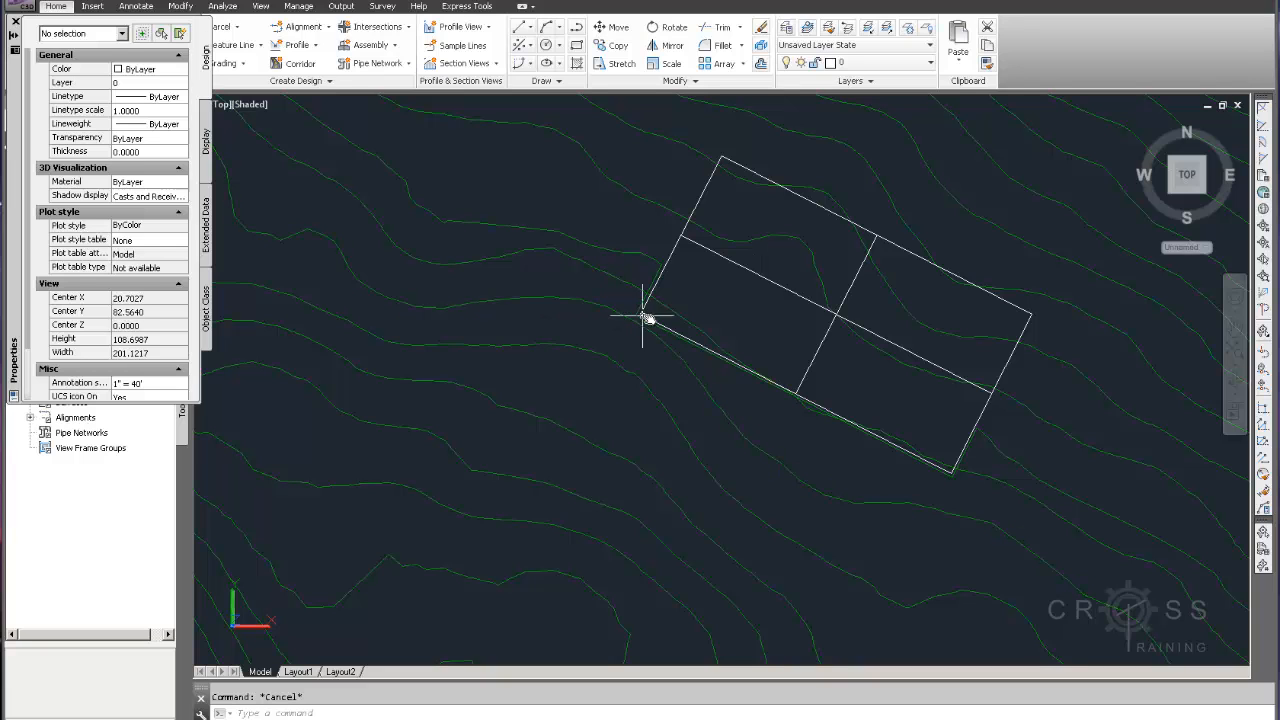
pyautogui.scroll(2, 645, 310)
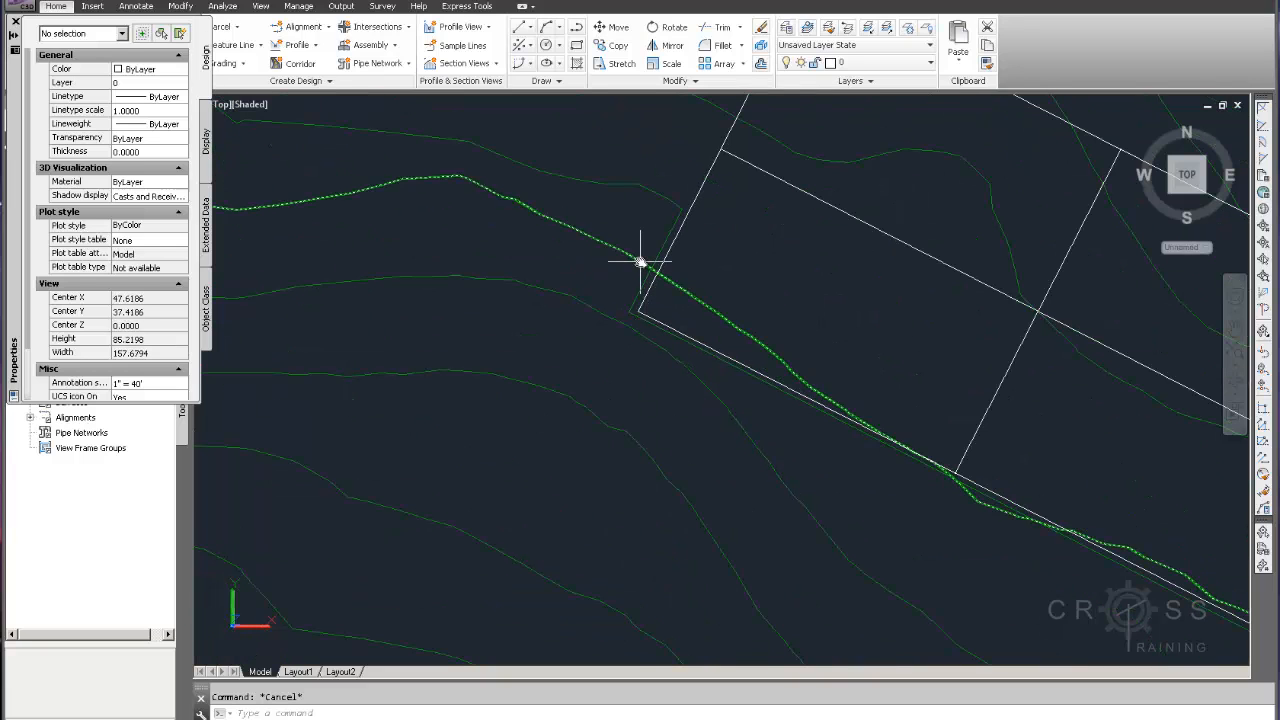
pyautogui.click(640, 266)
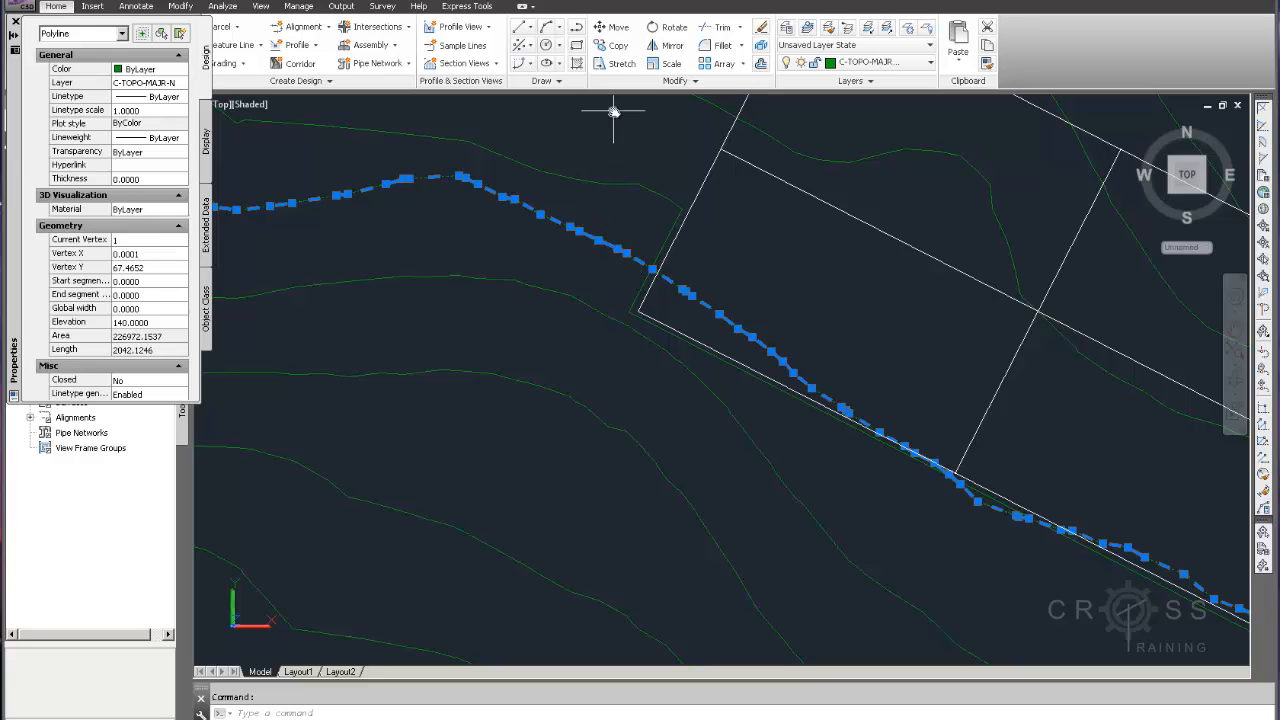
pyautogui.press('Escape')
# Start a new polyline at the contour's endpoint near the pad's west corner and run it around that corner
pyautogui.write('ne')
pyautogui.press('Return')
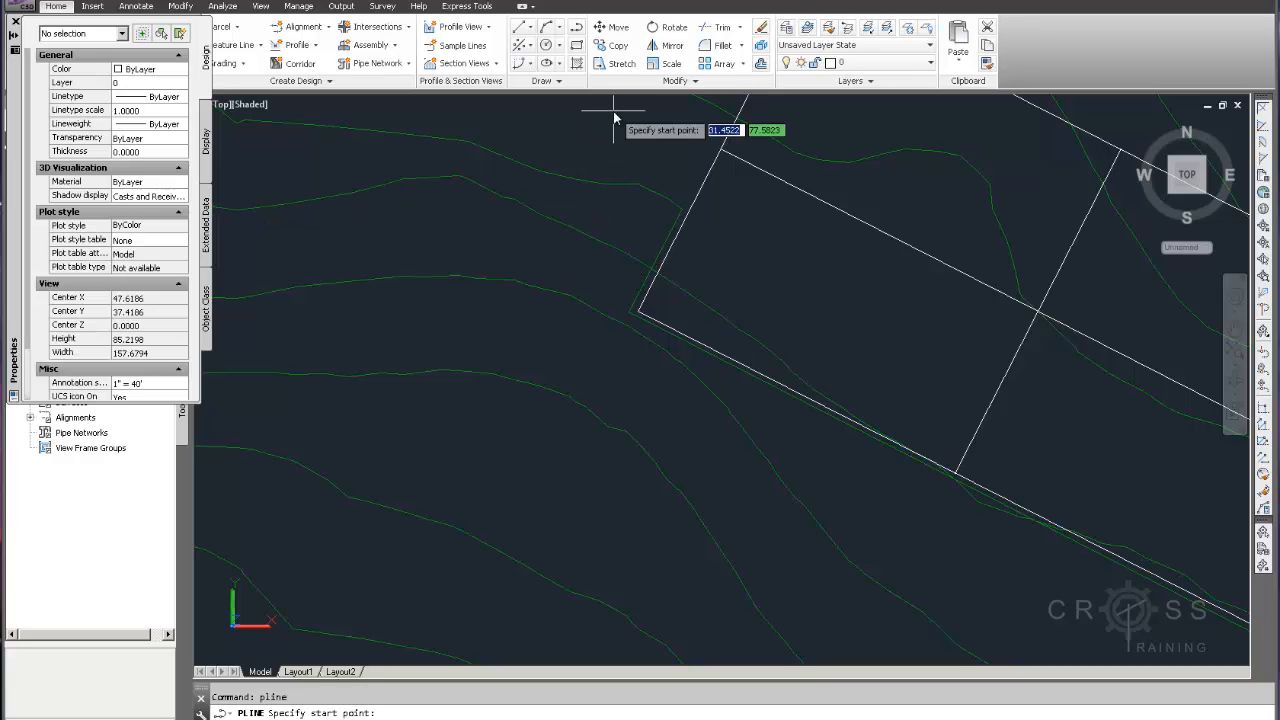
pyautogui.scroll(8, 652, 272)
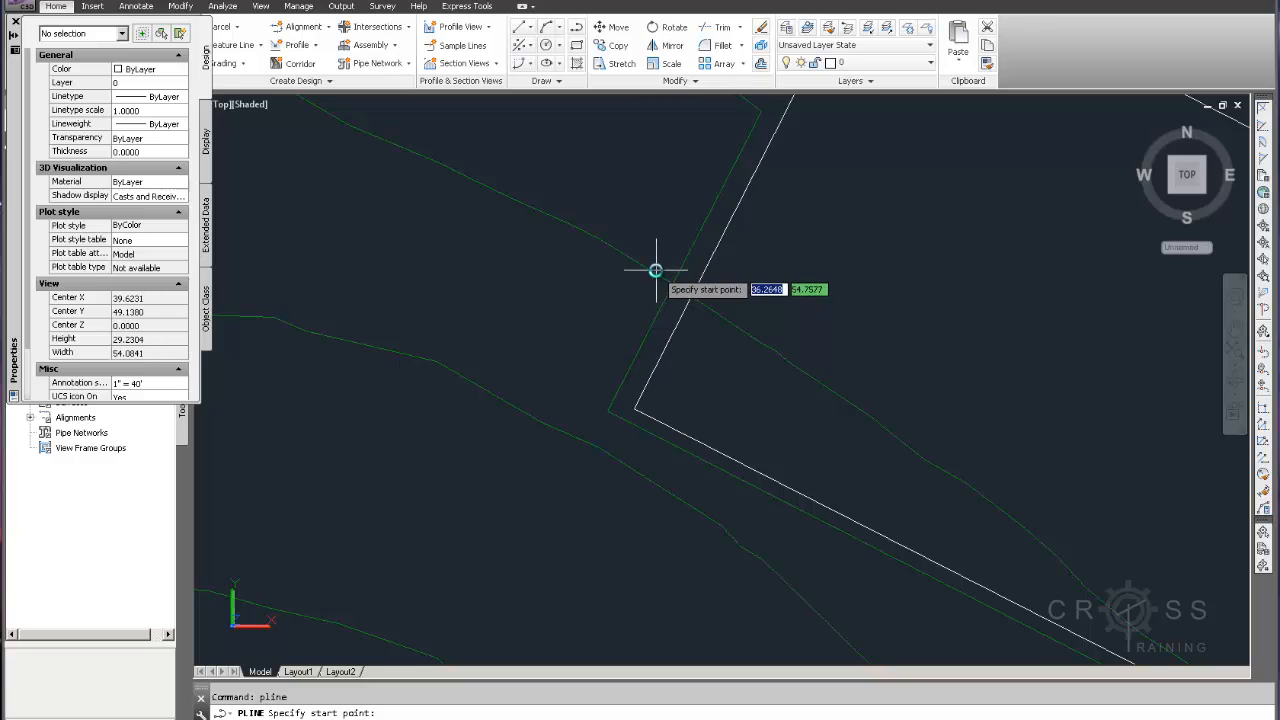
pyautogui.write('end')
pyautogui.press('Return')
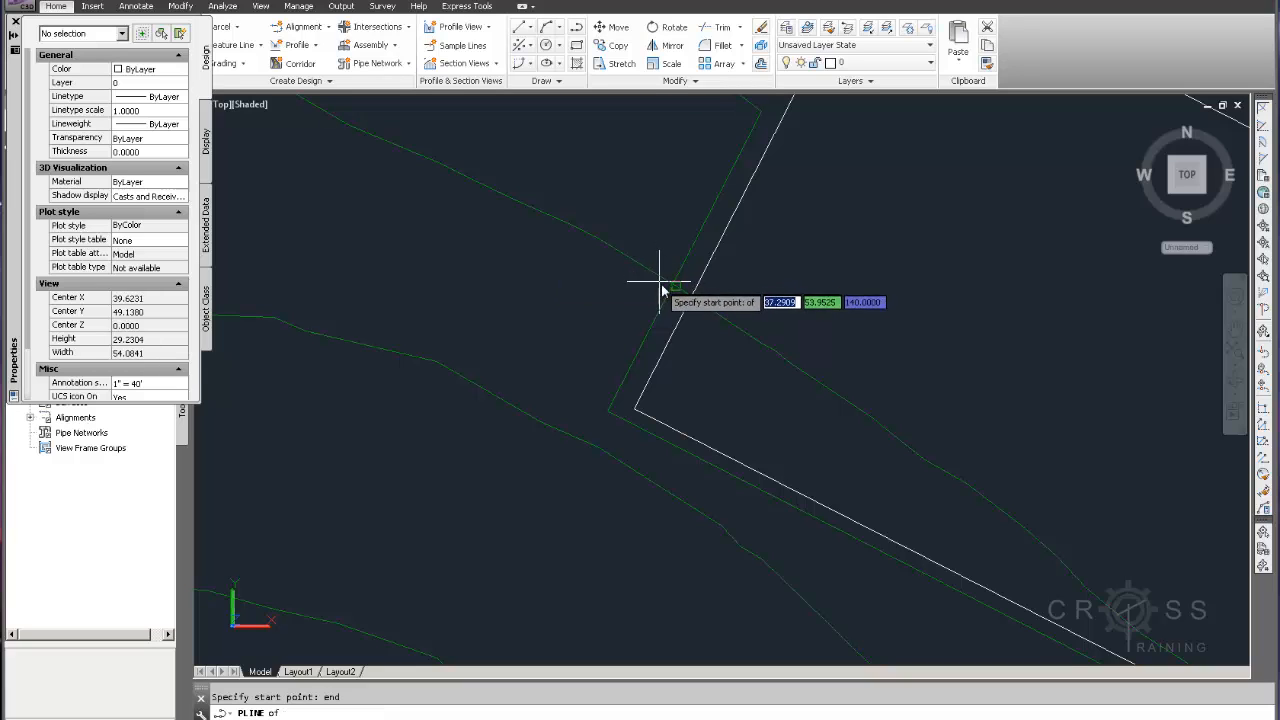
pyautogui.click(673, 288)
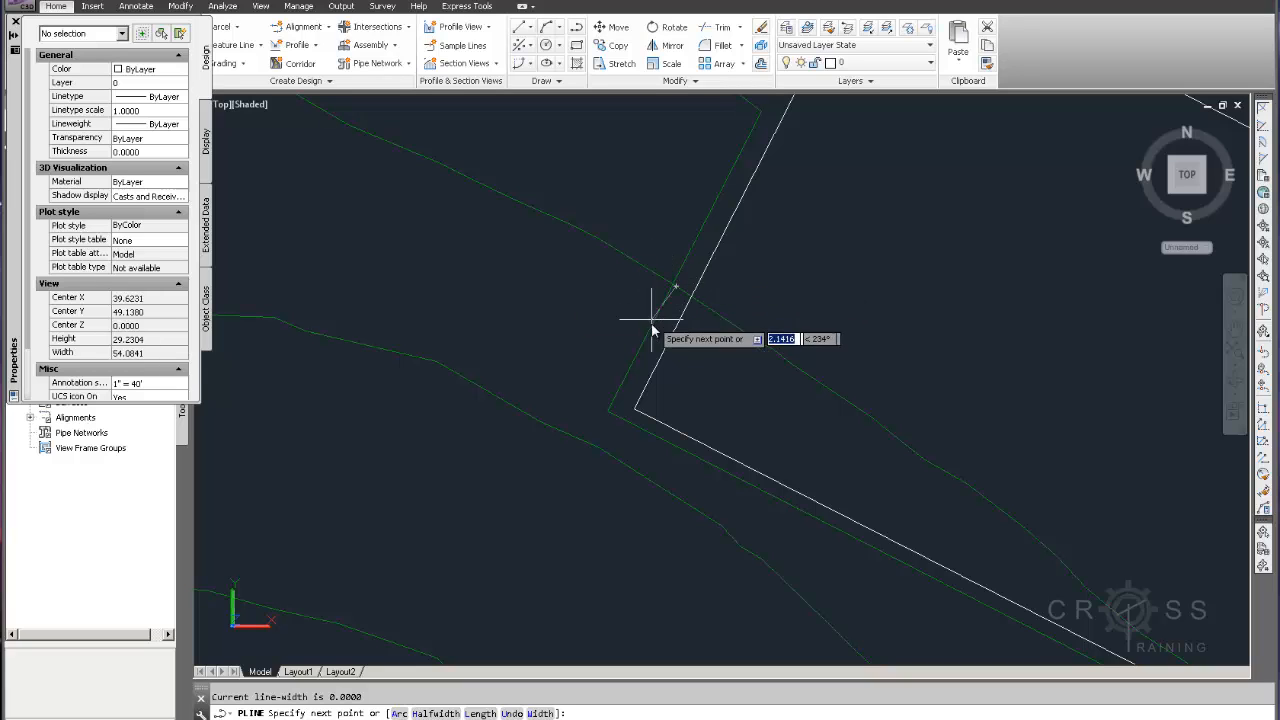
pyautogui.click(590, 411)
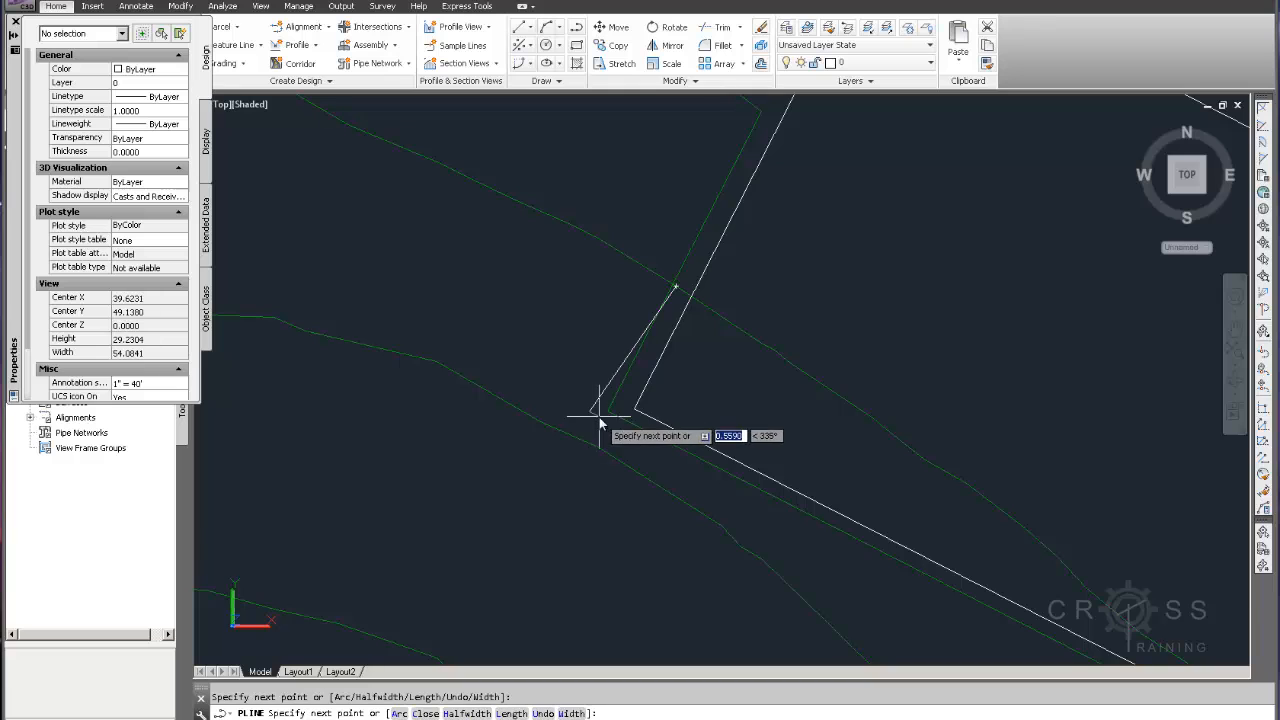
# Continue the polyline along the pad's southwest side, around the south corner, and end it on the existing contour's endpoint
pyautogui.scroll(-2, 640, 420)
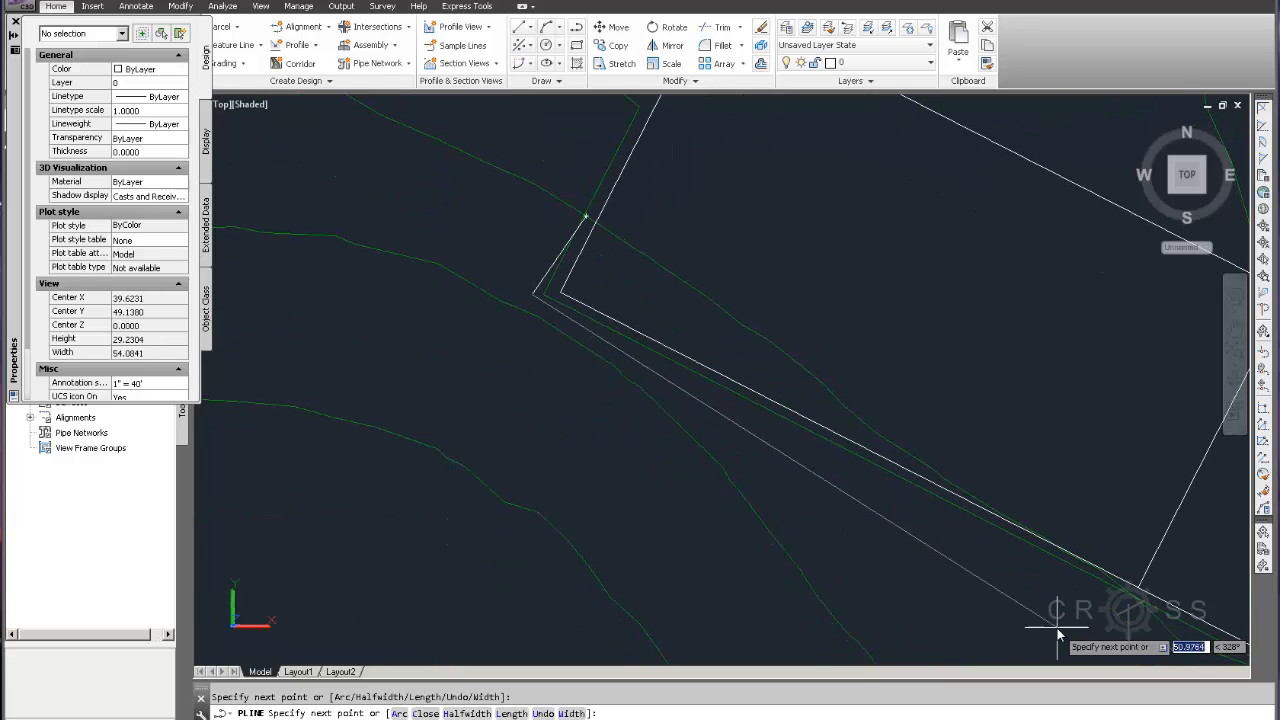
pyautogui.moveTo(1055, 629)
pyautogui.mouseDown(button='middle')
pyautogui.moveTo(920, 491)
pyautogui.moveTo(742, 368)
pyautogui.mouseUp(button='middle')
pyautogui.moveTo(1028, 487); pyautogui.dragTo(824, 403, button='middle')
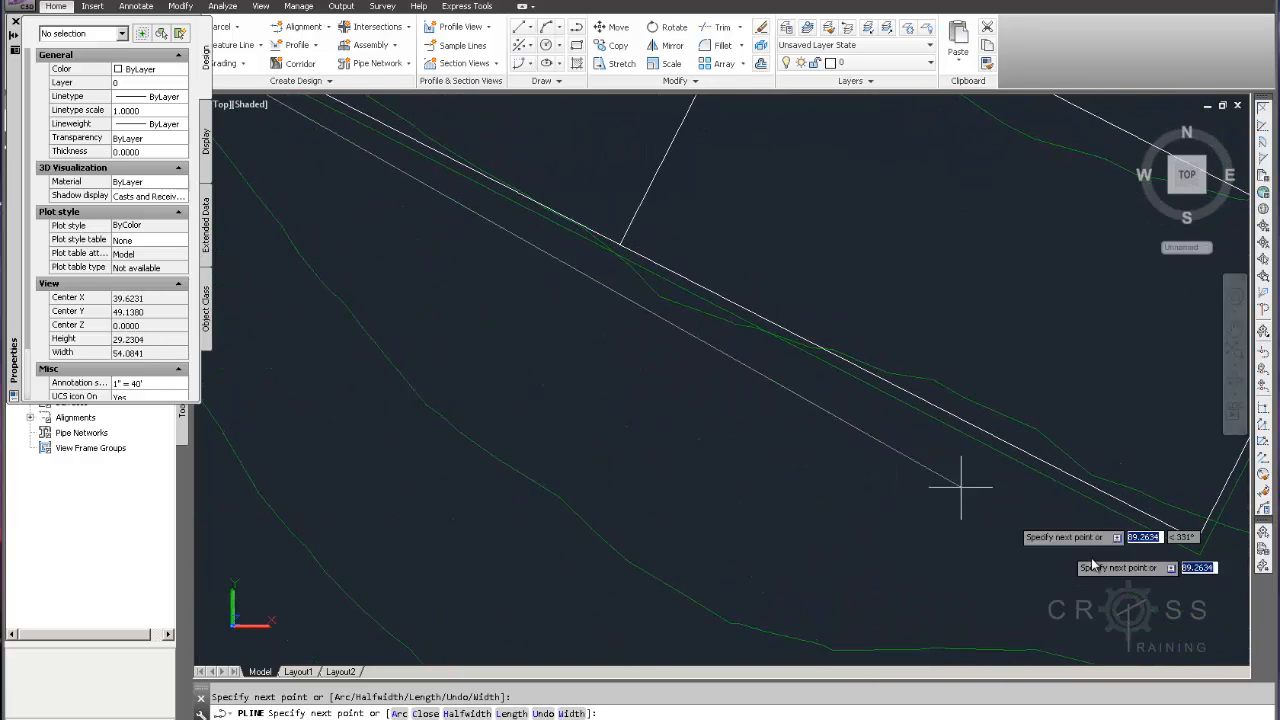
pyautogui.moveTo(1096, 558); pyautogui.dragTo(857, 448, button='middle')
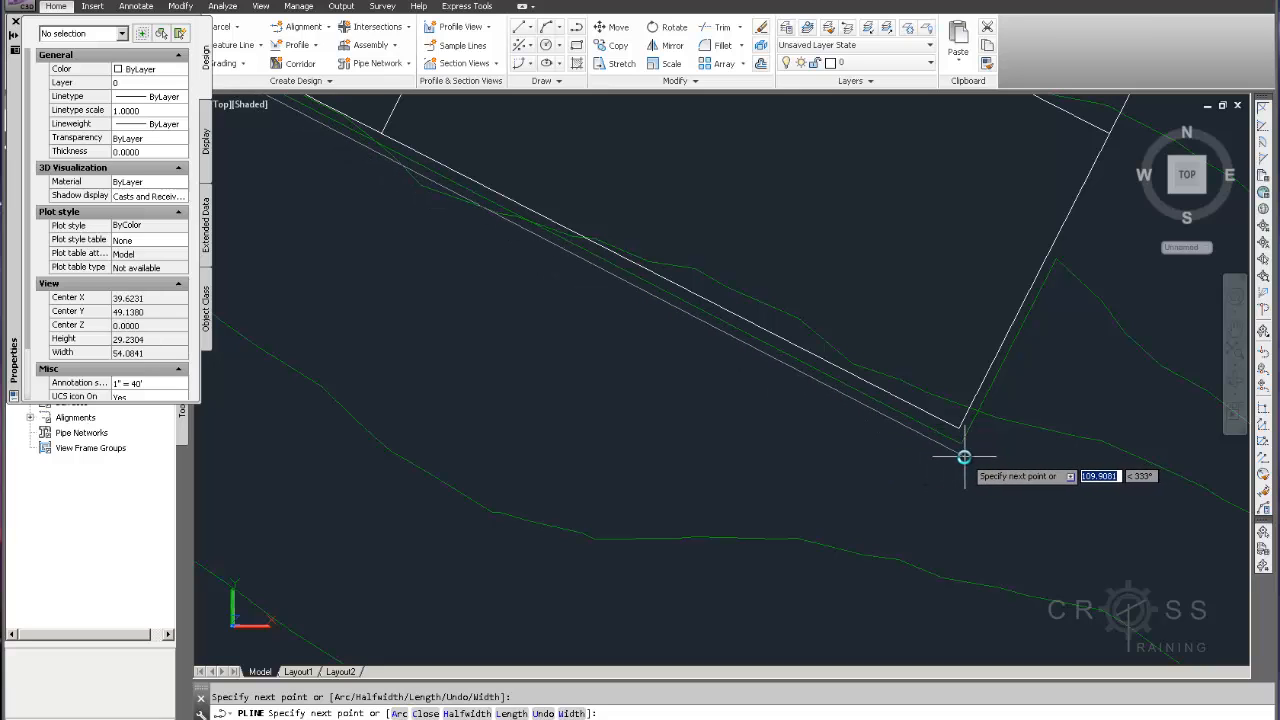
pyautogui.click(965, 453)
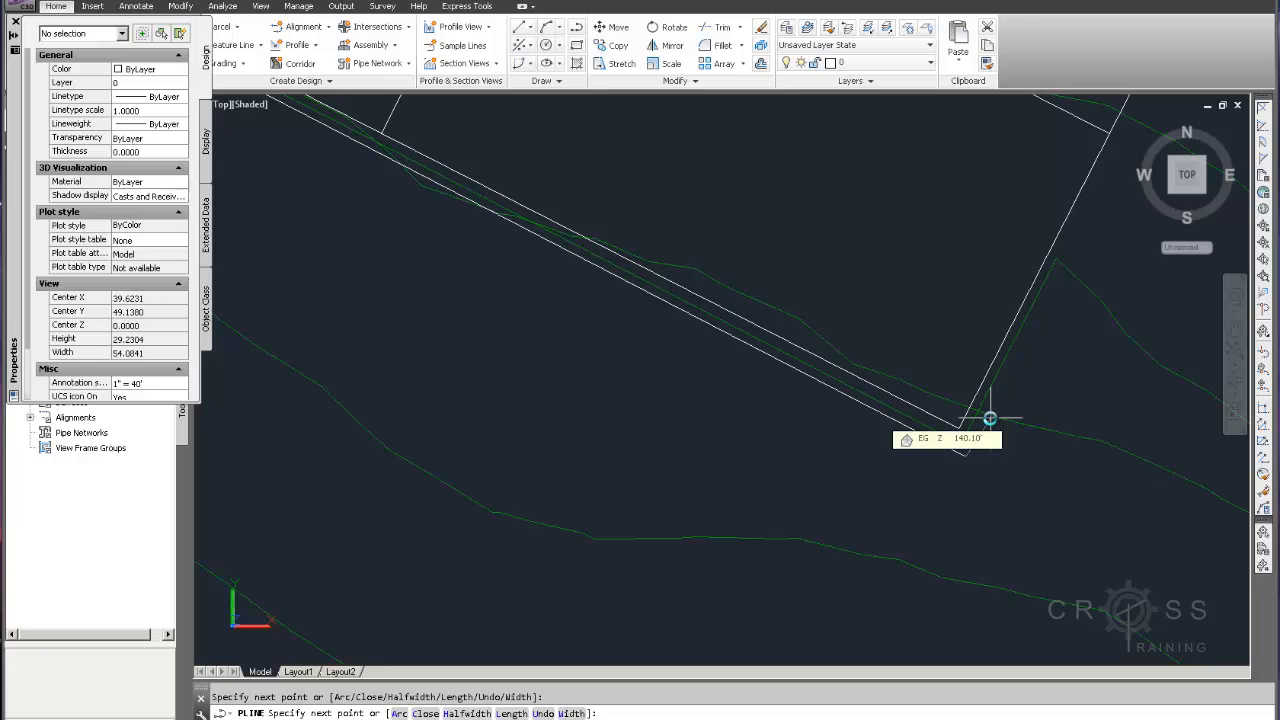
pyautogui.write('end')
pyautogui.press('Return')
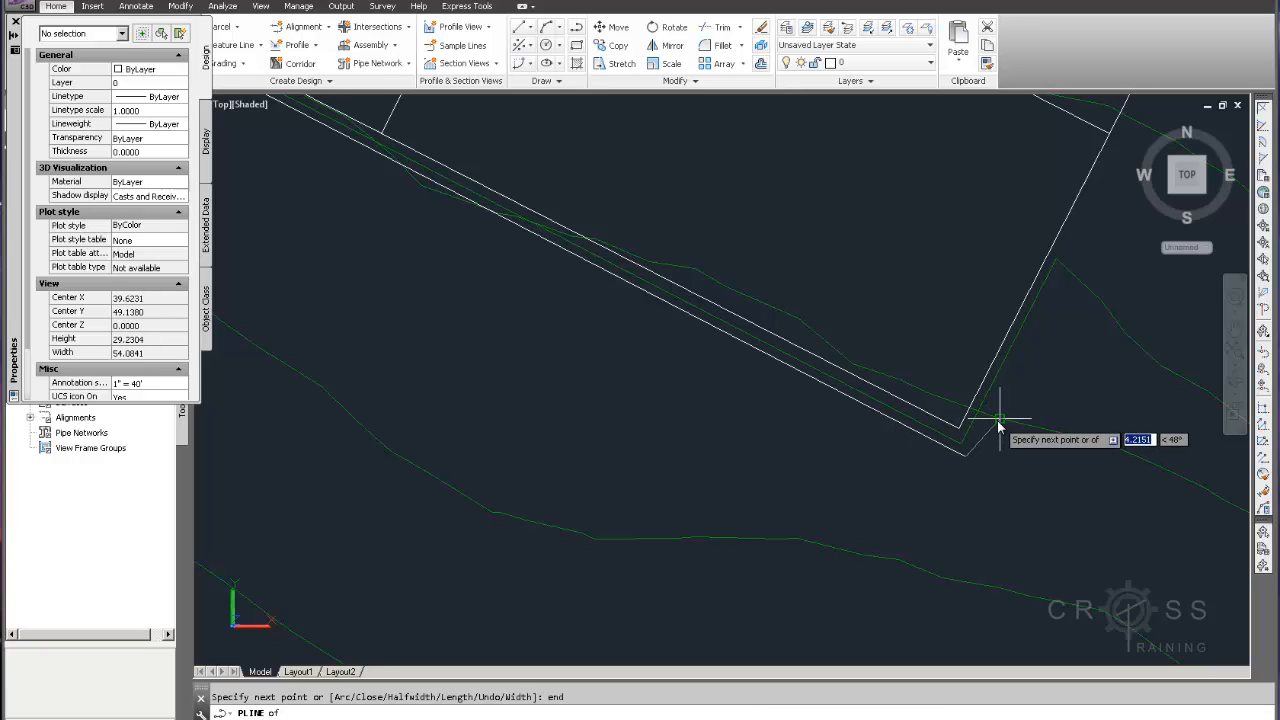
pyautogui.click(999, 425)
pyautogui.press('Escape')
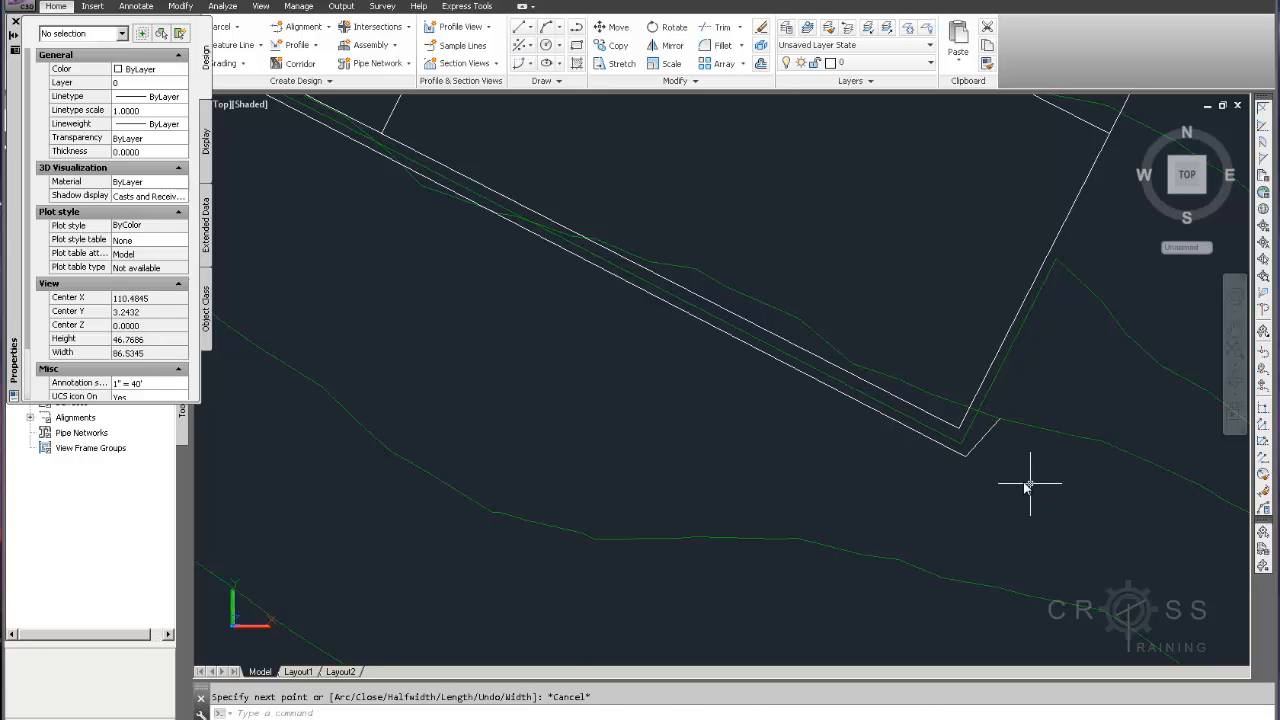
# Trim the old contour stub at the pad's south corner, using the new polyline as the cutting edge
pyautogui.click(726, 30)
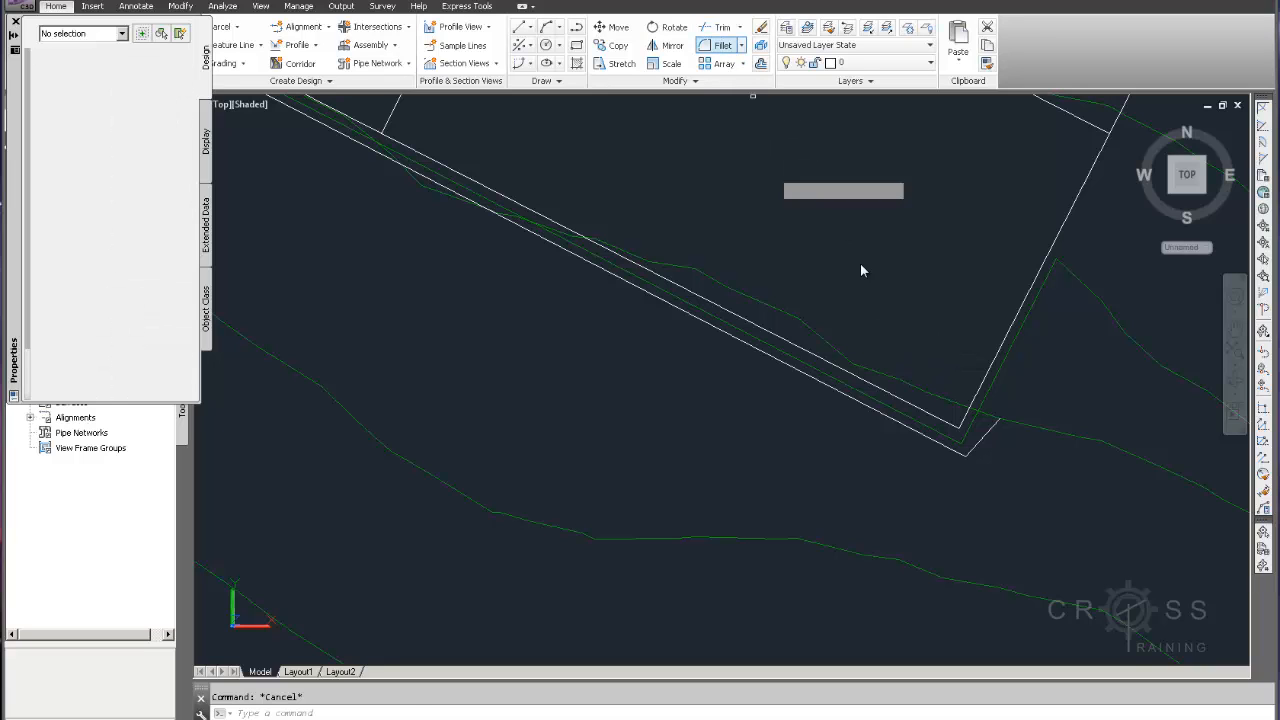
pyautogui.click(978, 449)
pyautogui.press('Return')
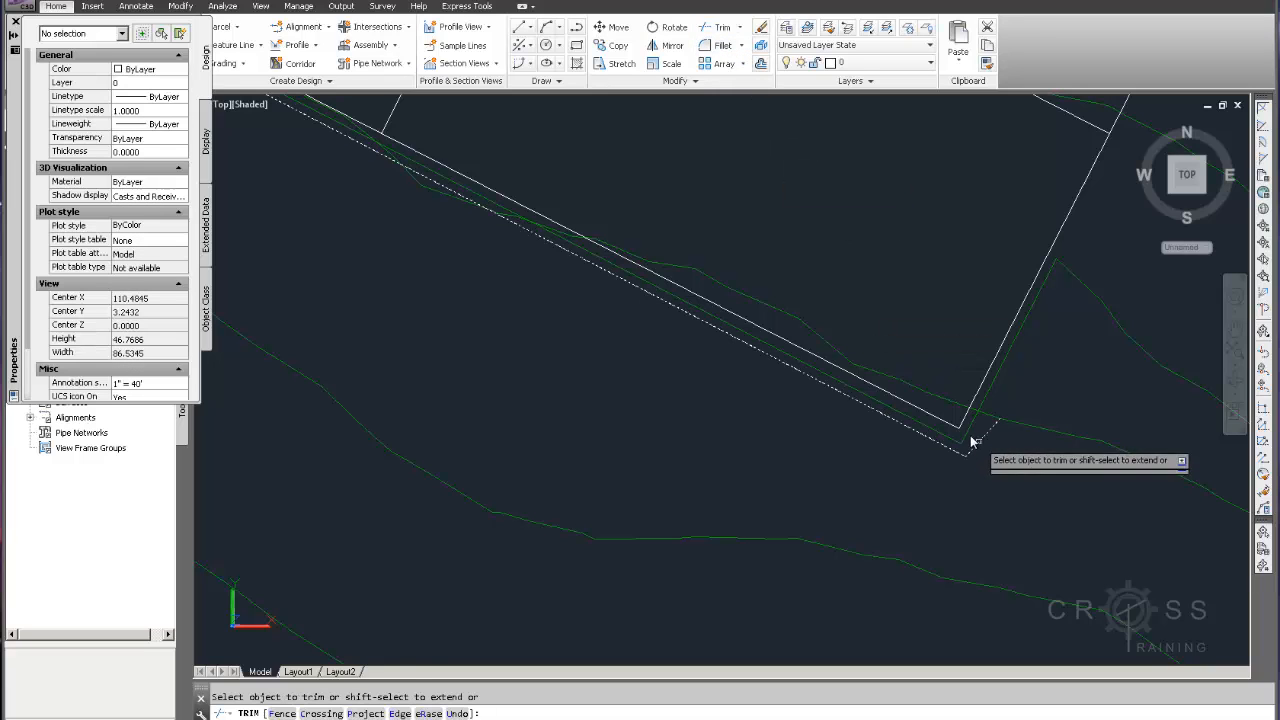
pyautogui.click(954, 404)
pyautogui.press('Return')
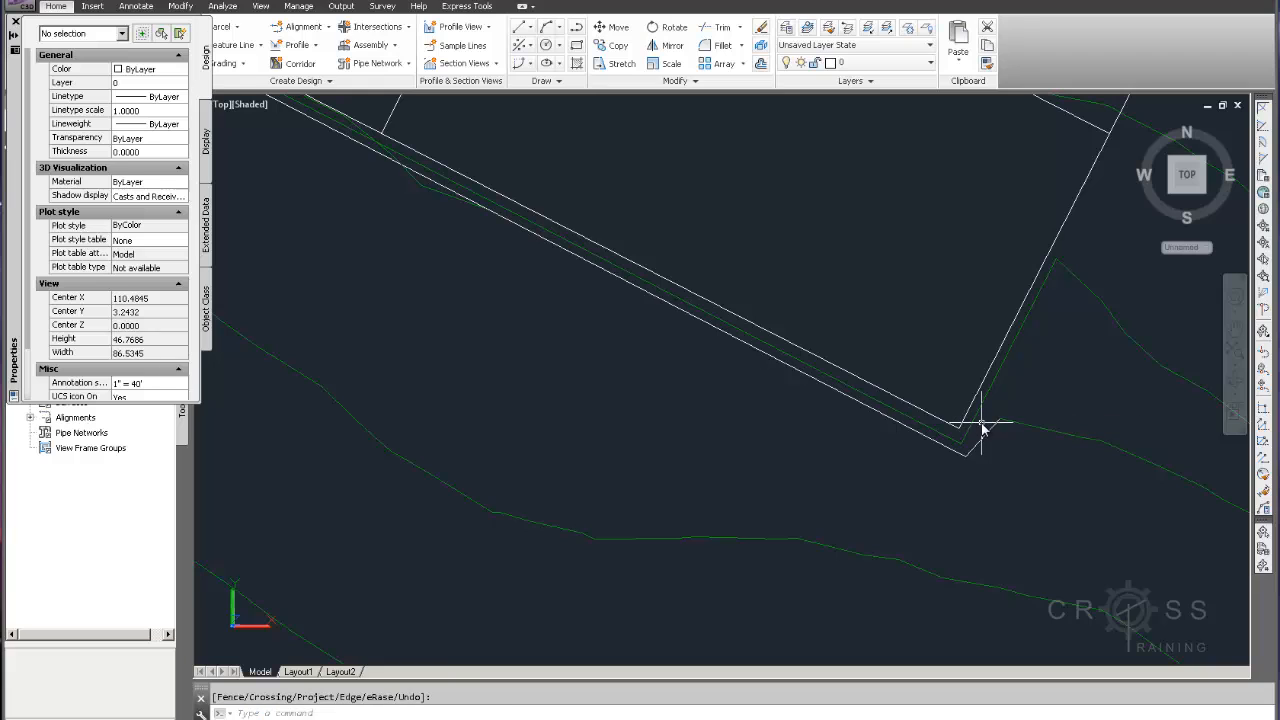
# Move the new corner polyline onto the C-TOPO-MAJR-N layer
pyautogui.scroll(-3, 981, 423)
pyautogui.scroll(4, 1002, 423)
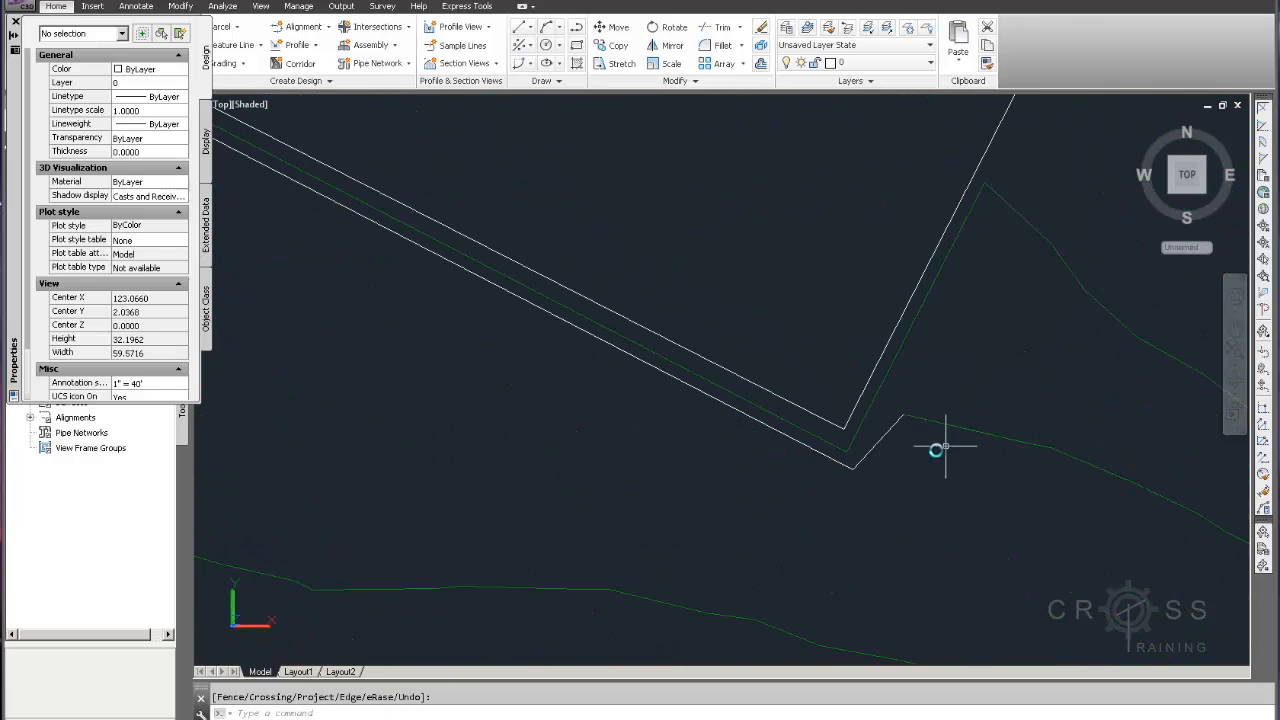
pyautogui.click(884, 432)
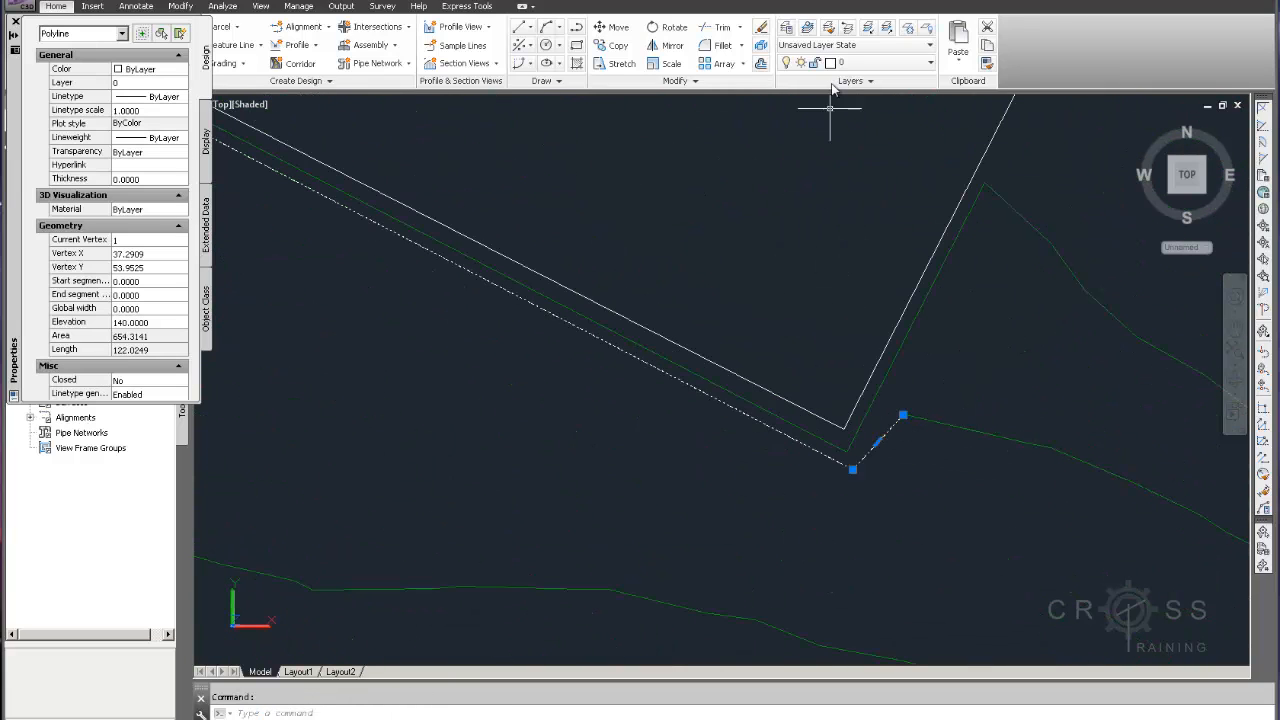
pyautogui.click(855, 62)
pyautogui.click(875, 97)
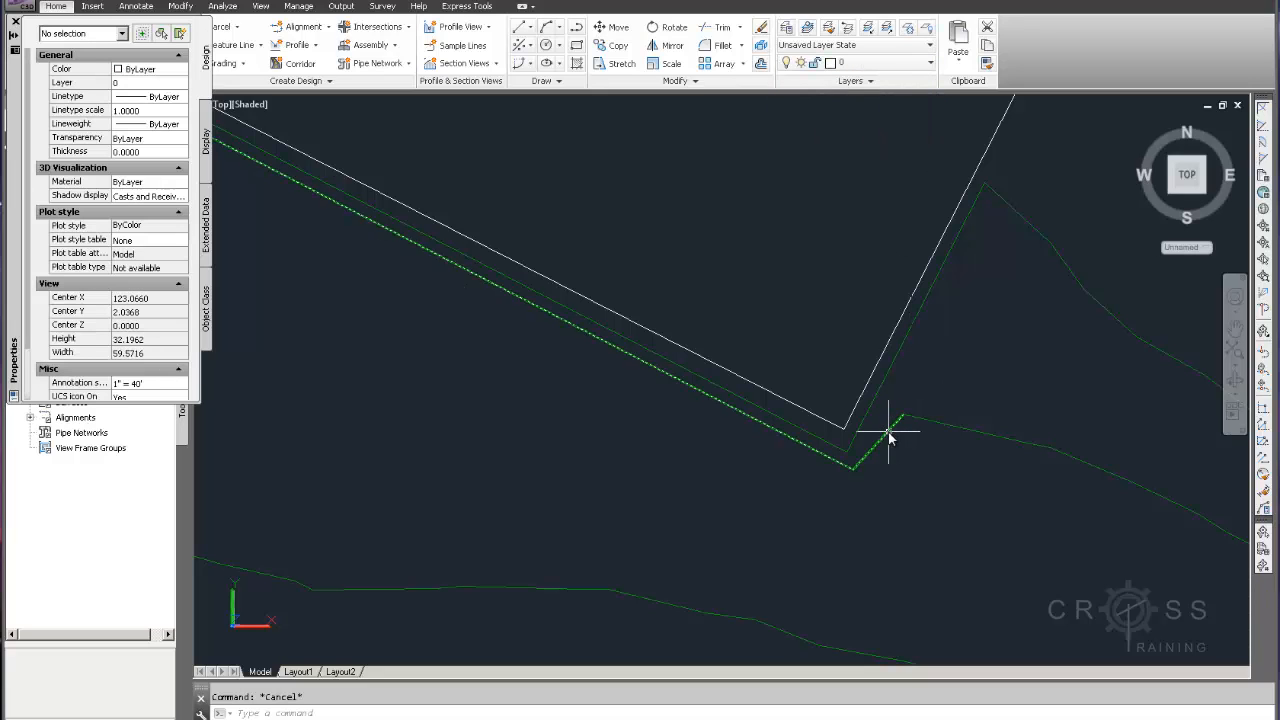
# Use PEDIT Join to merge the new corner polyline with the adjacent contour east of the corner
pyautogui.write('pedi')
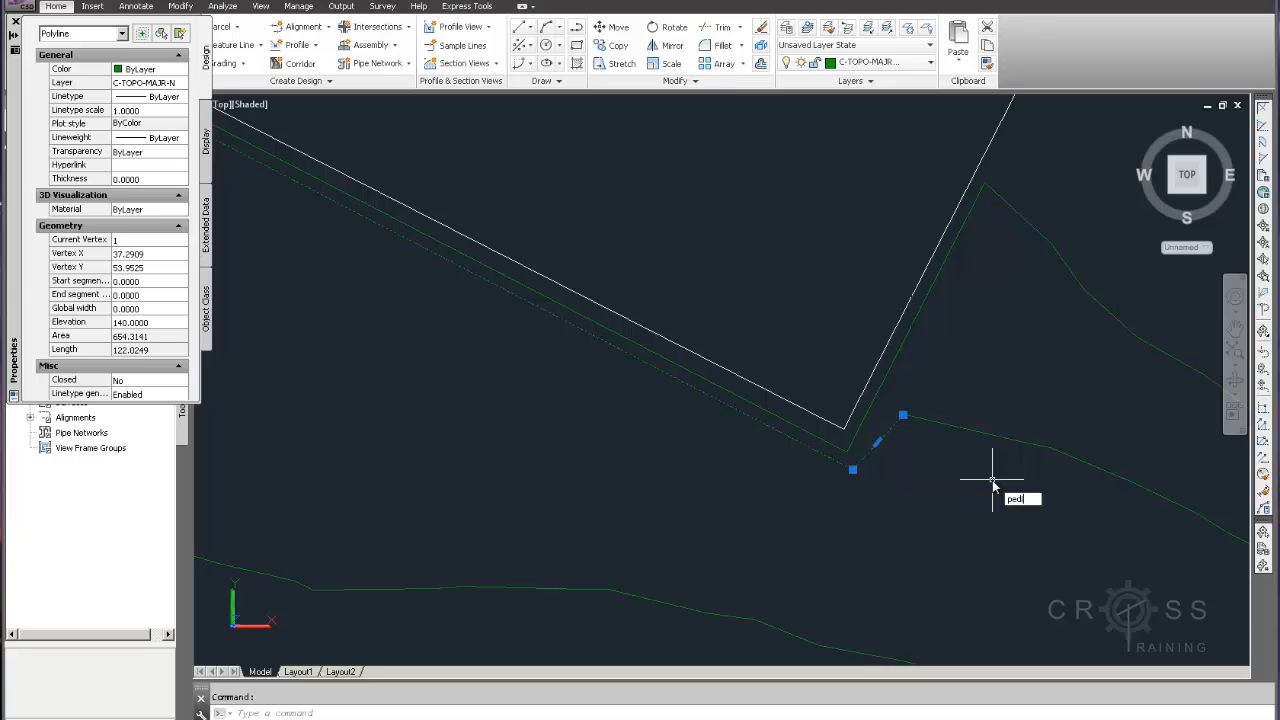
pyautogui.write('t')
pyautogui.press('Return')
pyautogui.write('j')
pyautogui.press('Return')
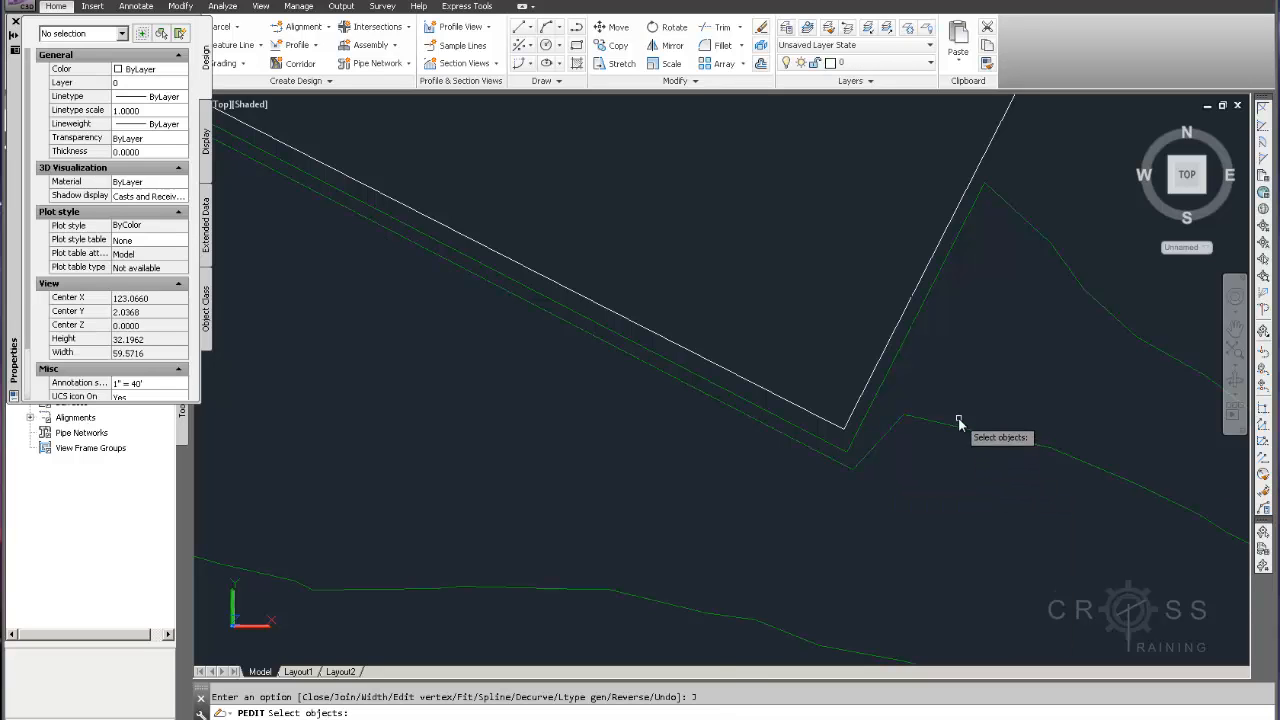
pyautogui.click(958, 425)
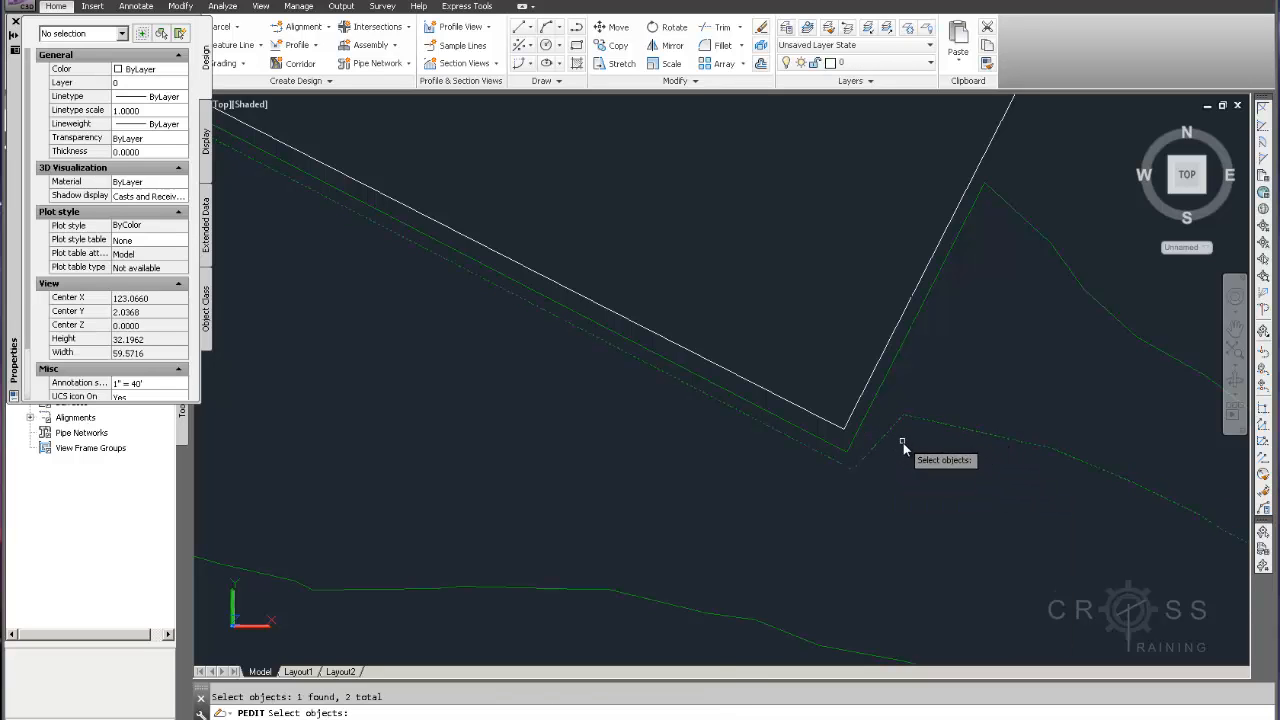
pyautogui.press('Return')
pyautogui.press('Escape')
# Trim the 140 contour where it crosses inside the pad near the west corner, using the joined contour as the edge
pyautogui.scroll(-5, 895, 484)
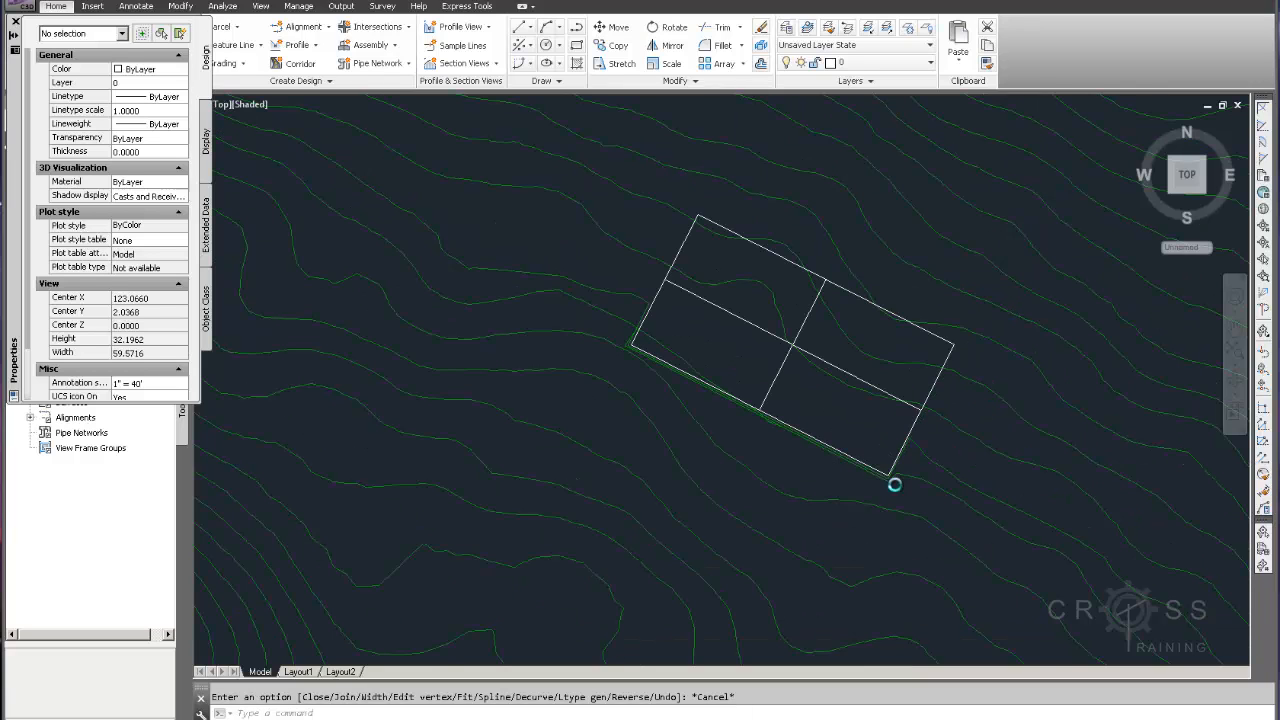
pyautogui.scroll(7, 782, 416)
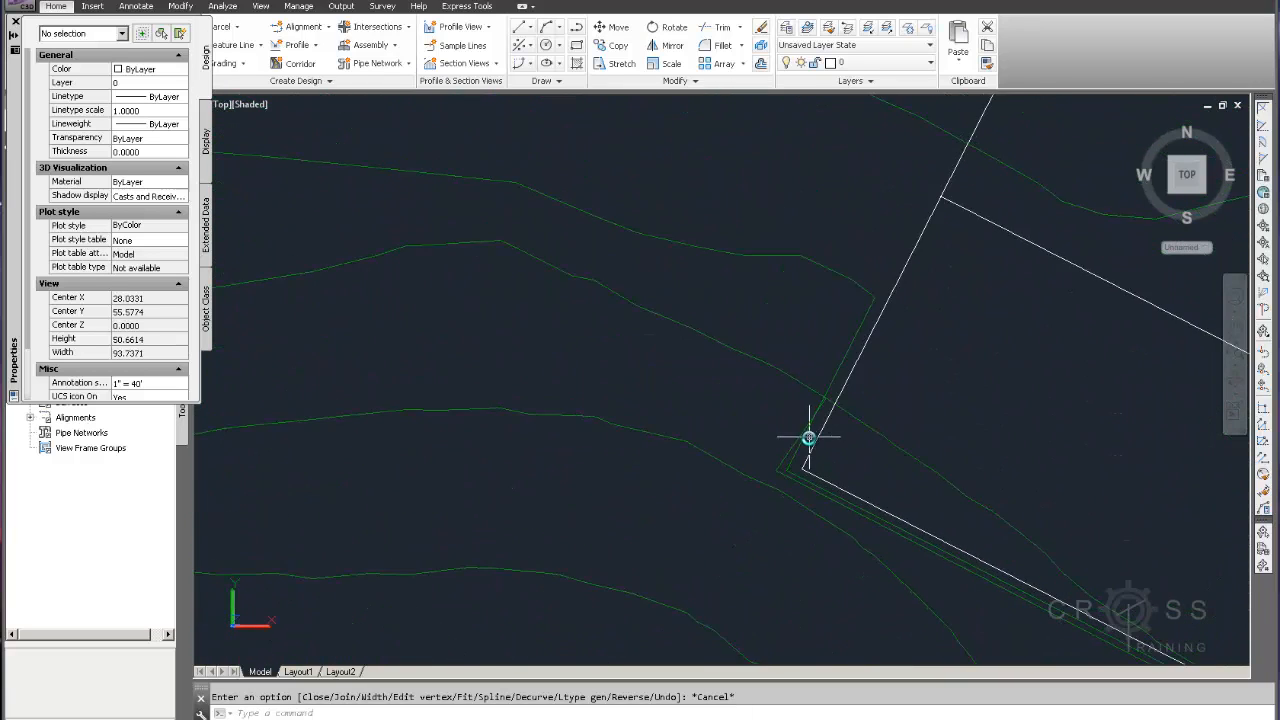
pyautogui.click(911, 437)
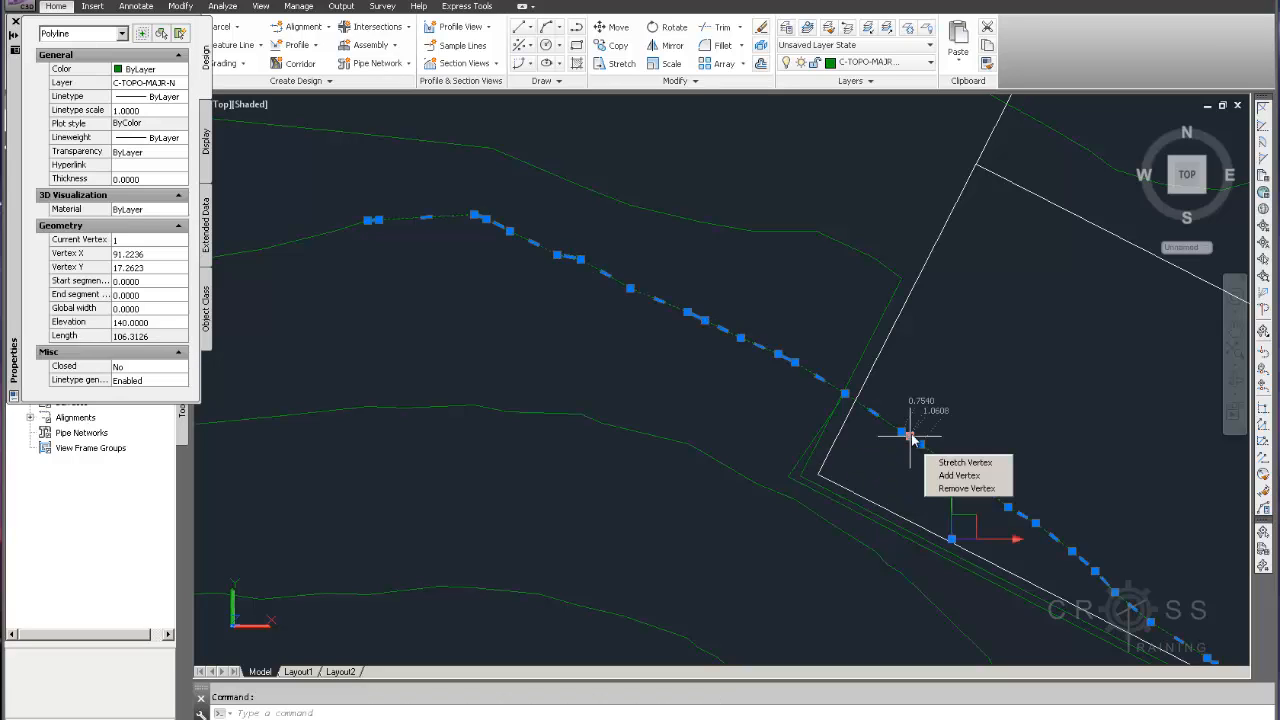
pyautogui.press('Escape')
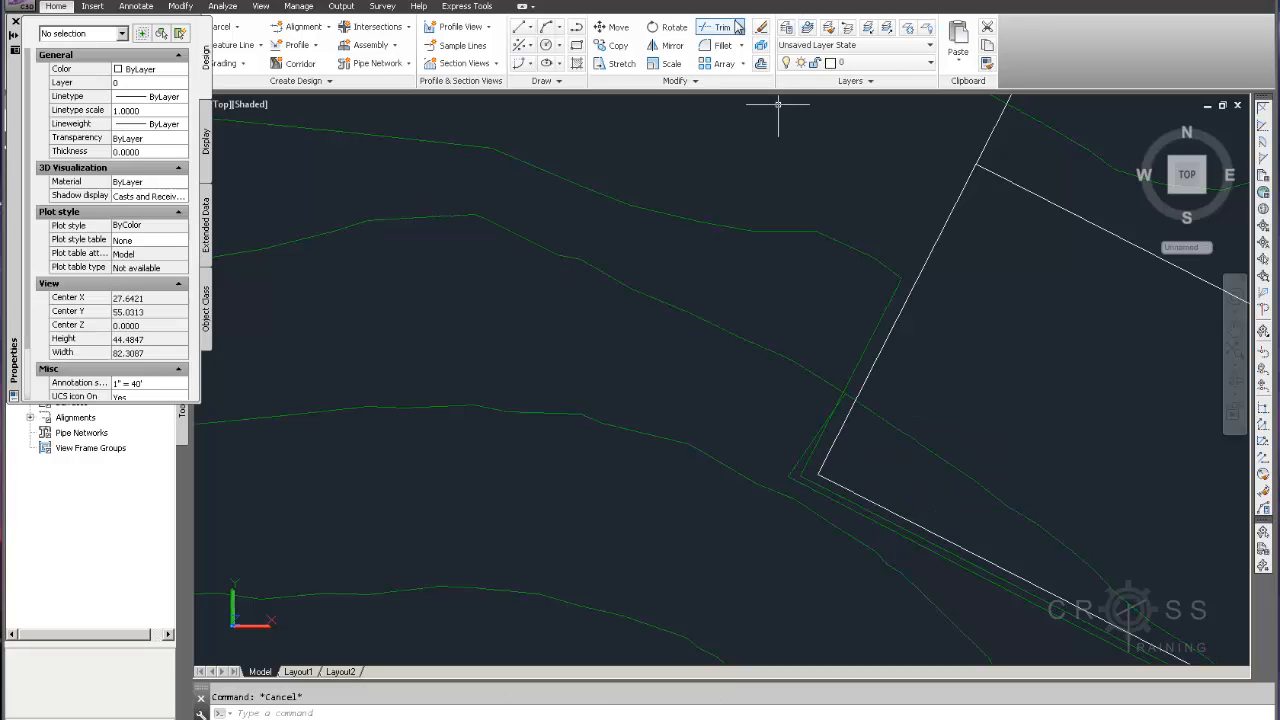
pyautogui.click(724, 30)
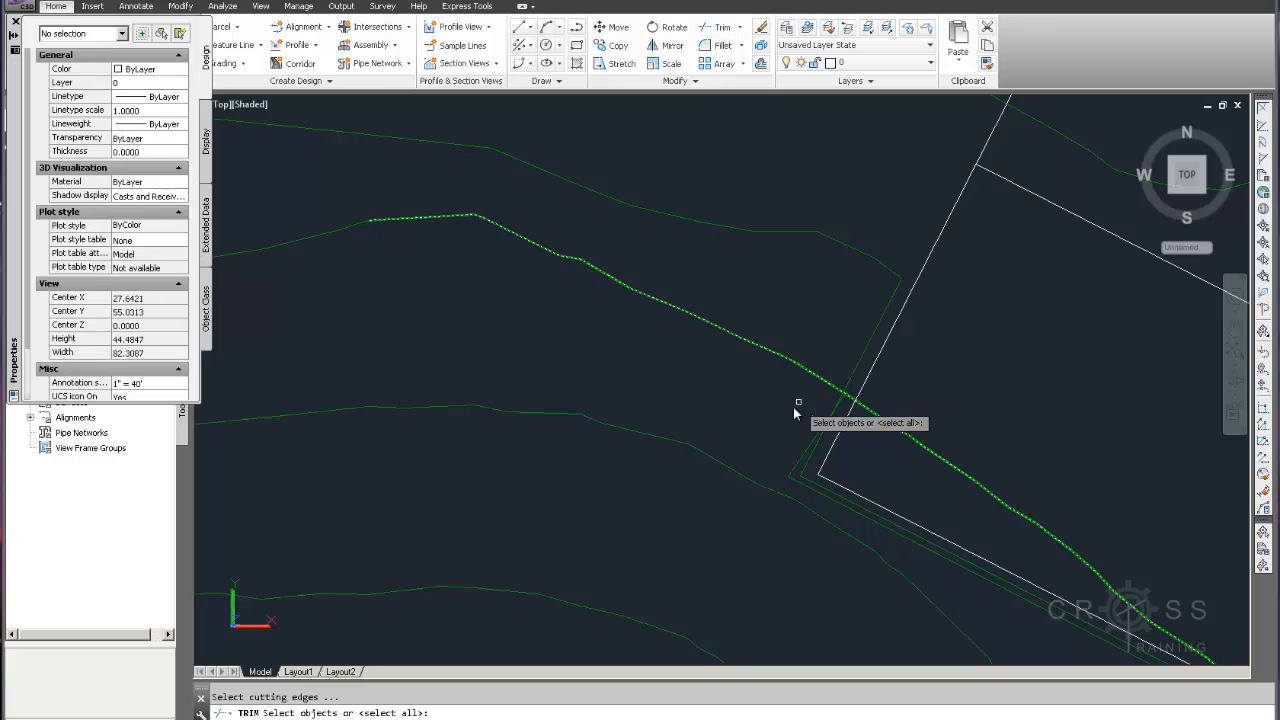
pyautogui.click(797, 468)
pyautogui.press('Return')
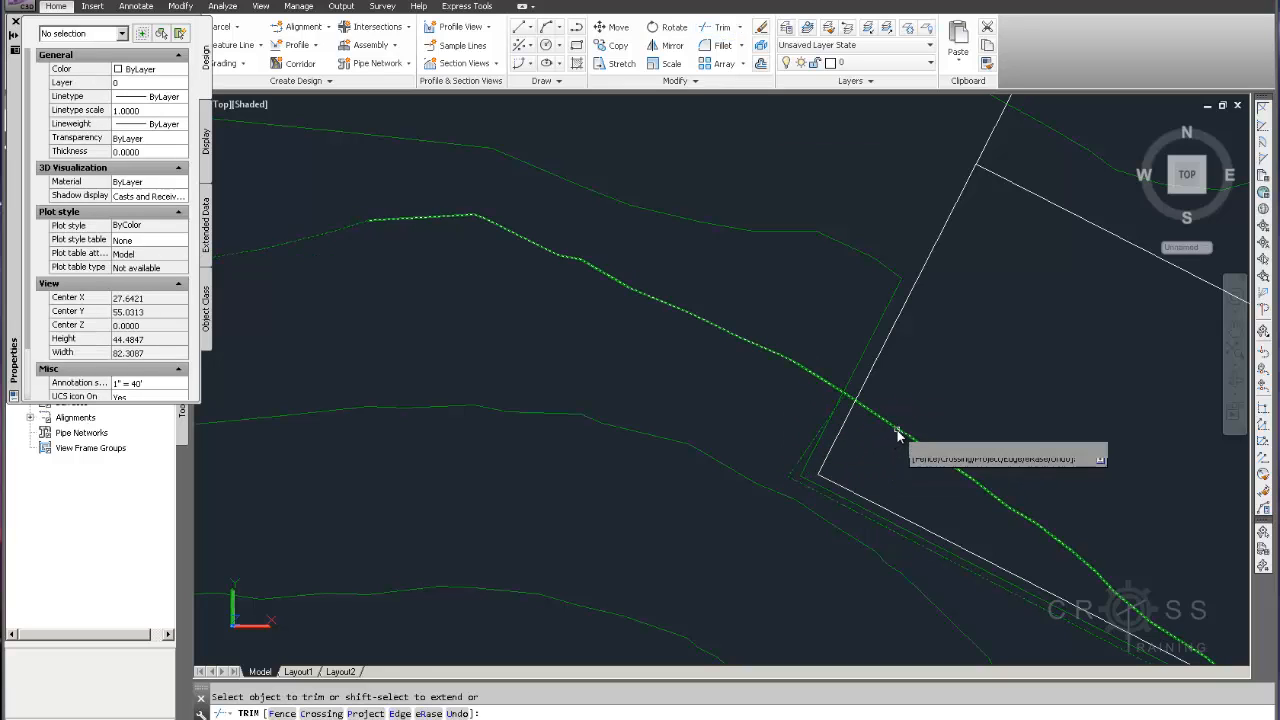
pyautogui.click(903, 440)
pyautogui.press('Return')
# Use PEDIT Join to merge the trimmed 140 contour with the polyline wrapping the pad's west corner
pyautogui.write('pedit')
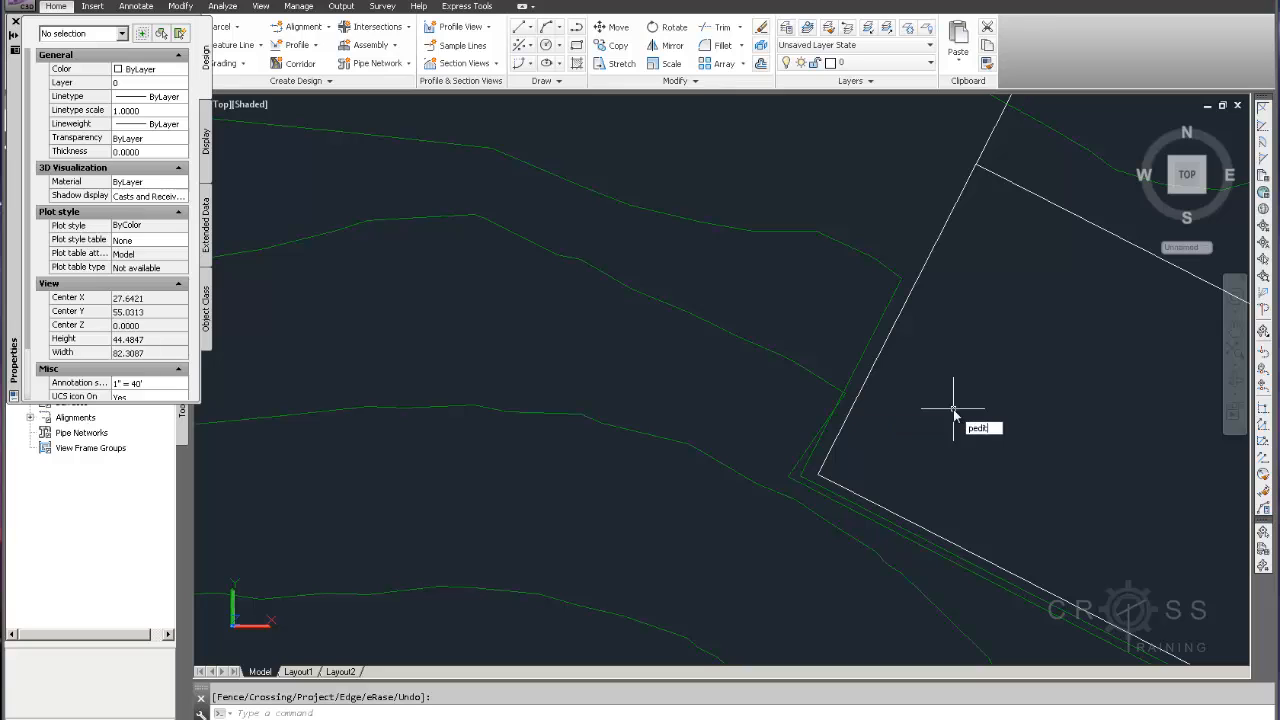
pyautogui.press('Return')
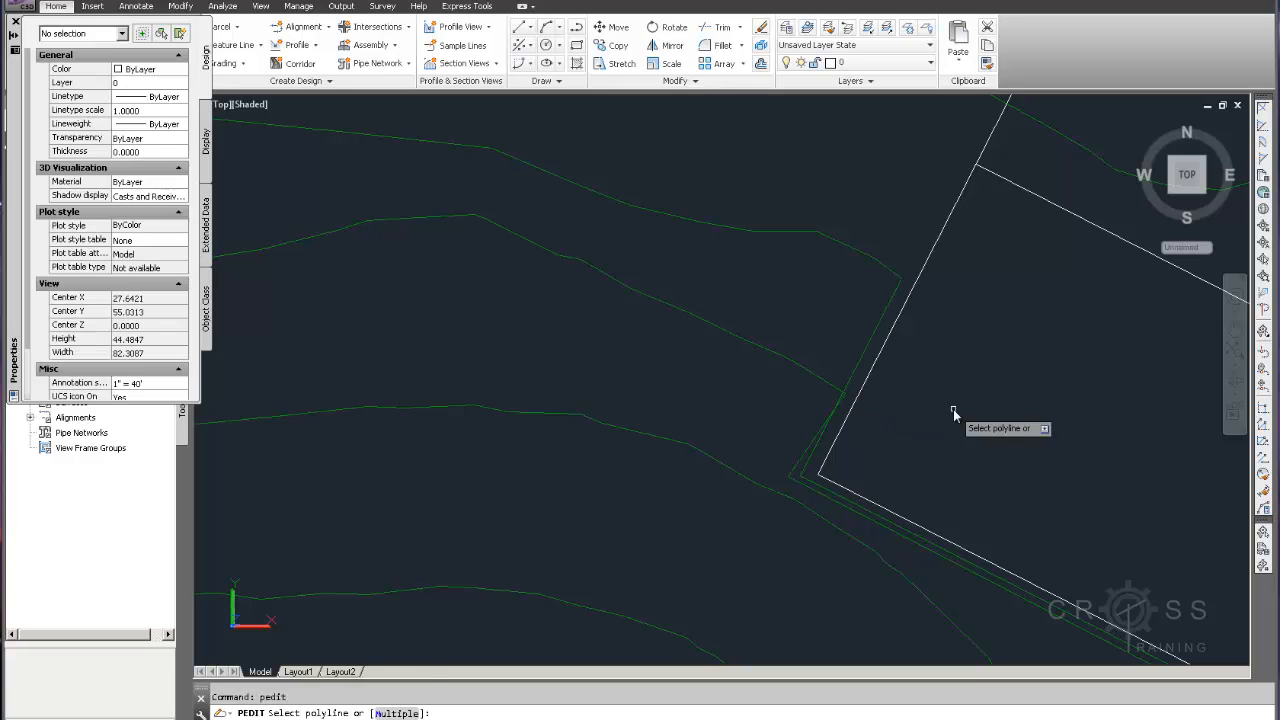
pyautogui.click(793, 472)
pyautogui.write('Join Width Edi')
pyautogui.press('Return')
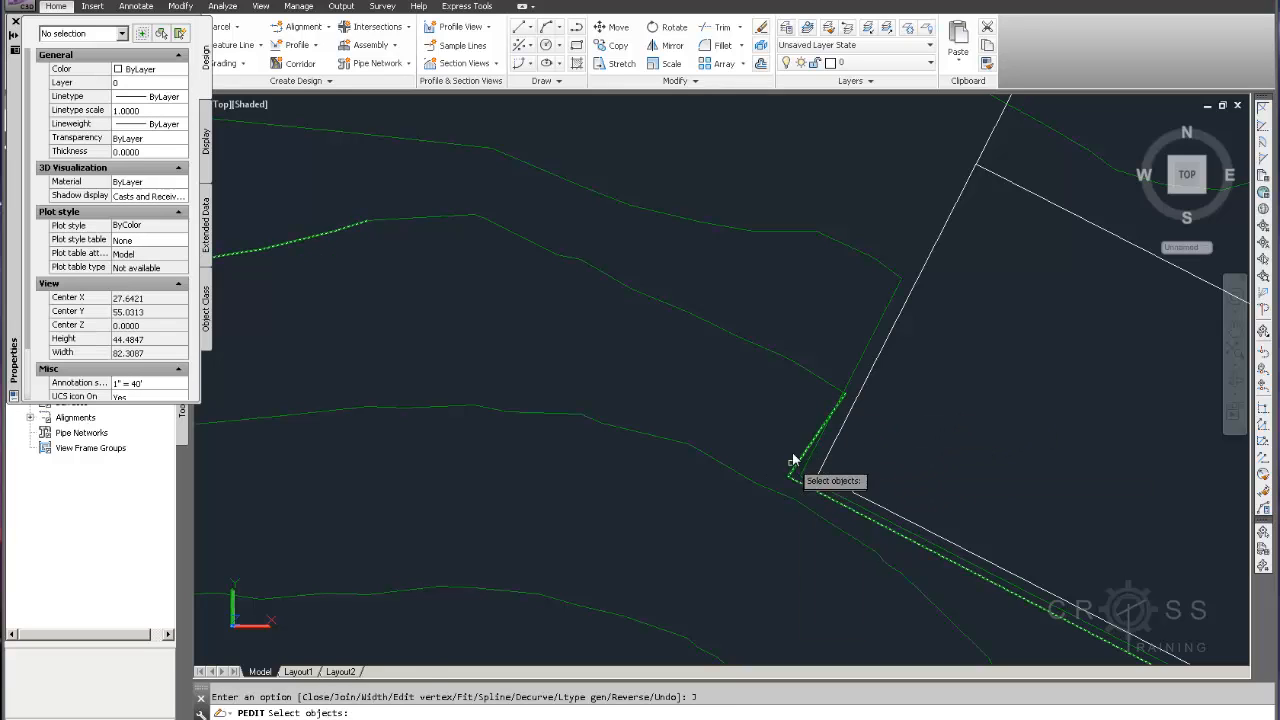
pyautogui.click(807, 372)
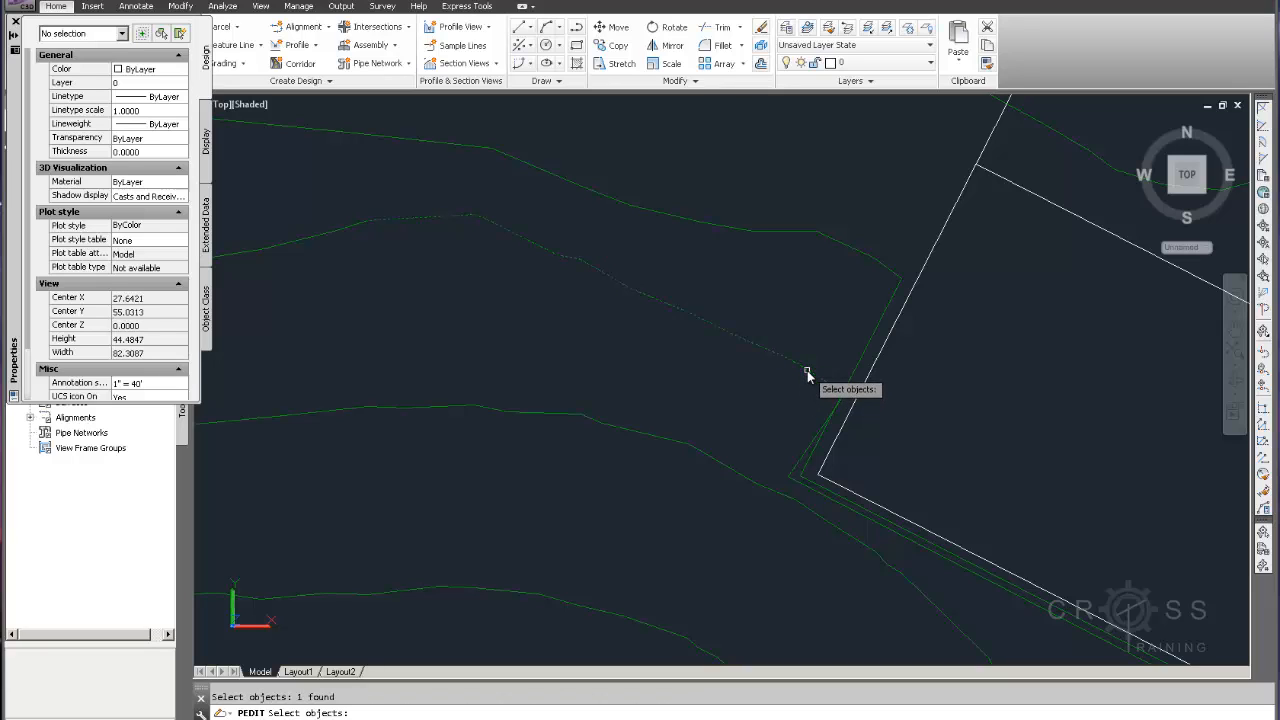
pyautogui.press('Return')
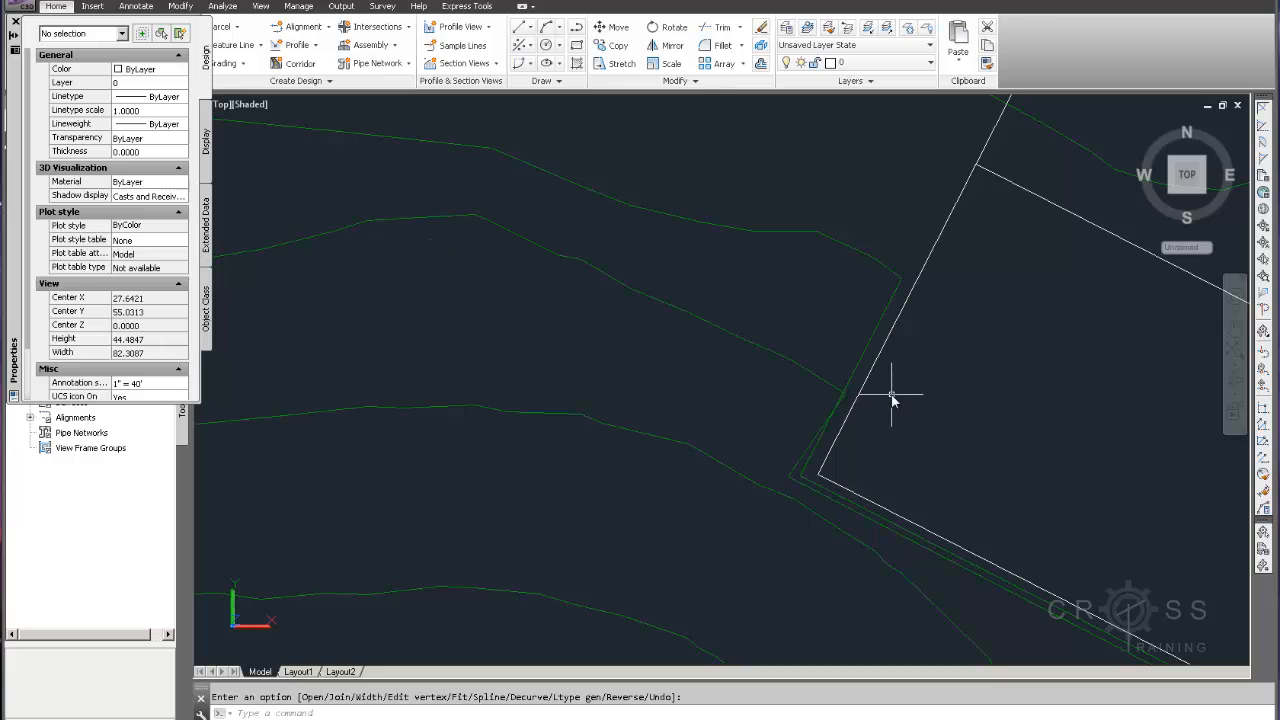
# Stretch the joined contour's vertex at the pad's west corner to tidy the connection
pyautogui.click(802, 456)
pyautogui.scroll(4, 829, 399)
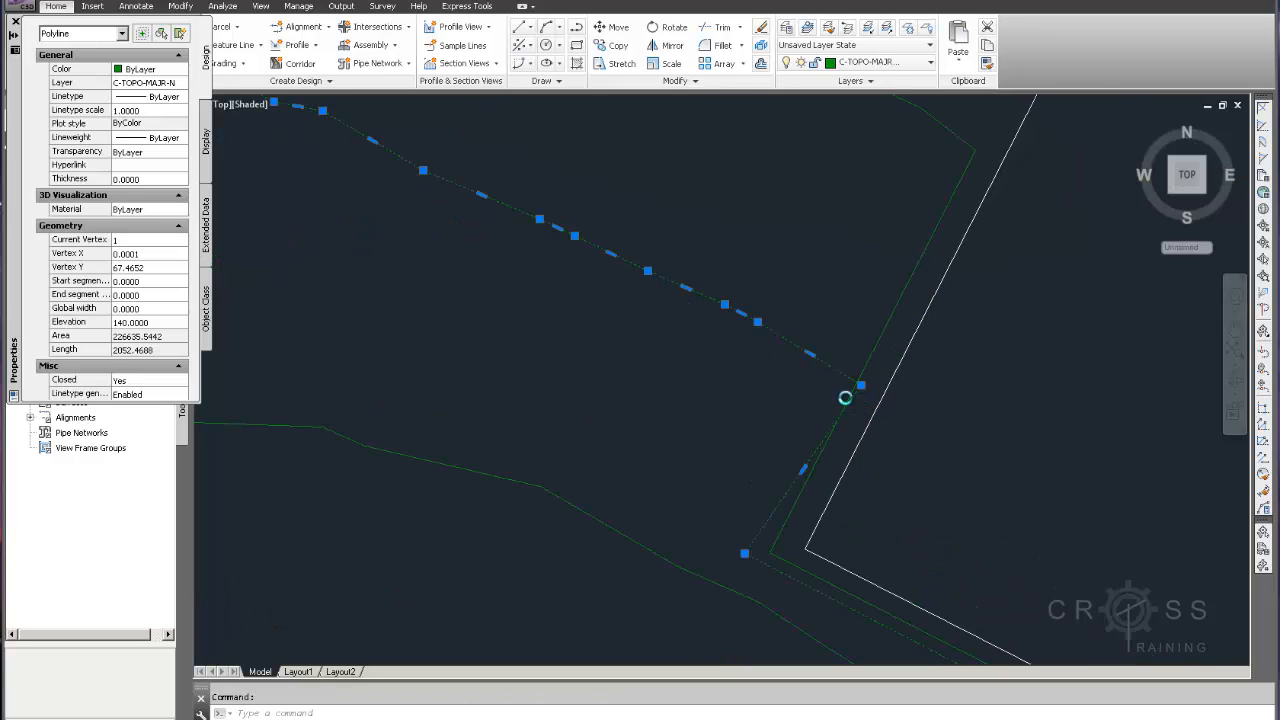
pyautogui.click(863, 388)
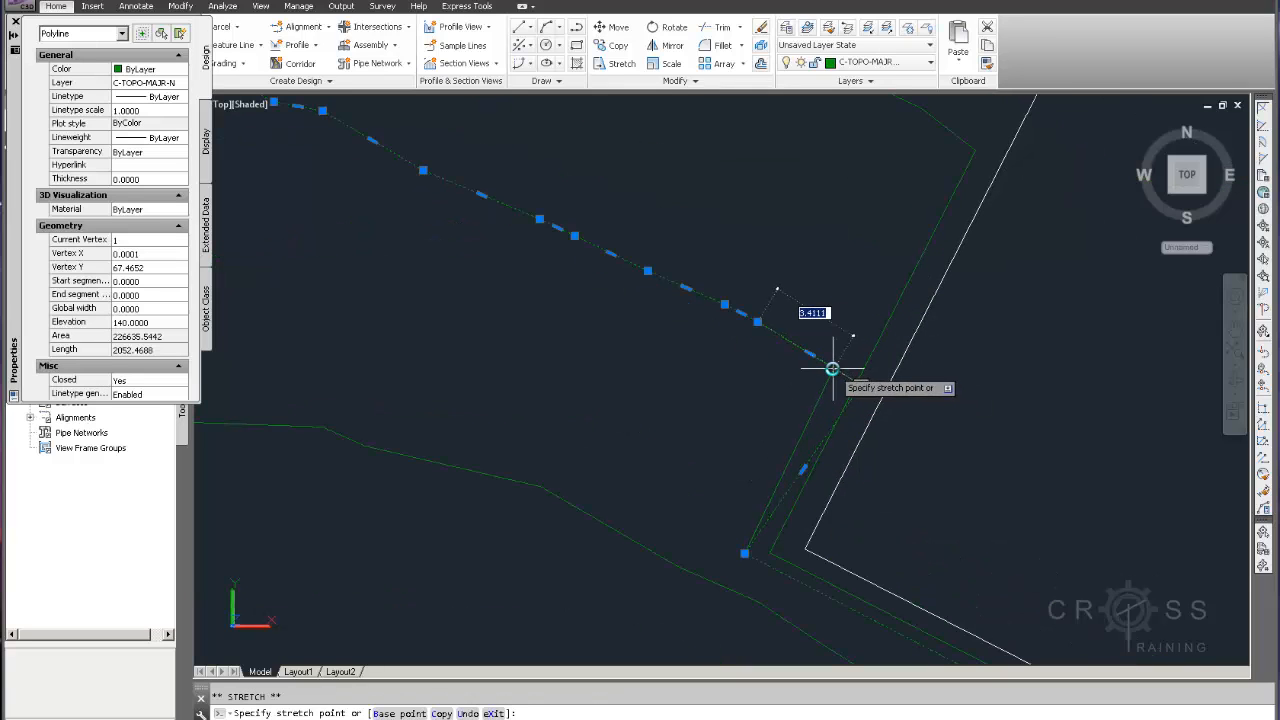
pyautogui.scroll(-6, 836, 373)
pyautogui.moveTo(1036, 544)
pyautogui.mouseDown(button='middle')
pyautogui.moveTo(829, 455)
pyautogui.moveTo(894, 482)
pyautogui.mouseUp(button='middle')
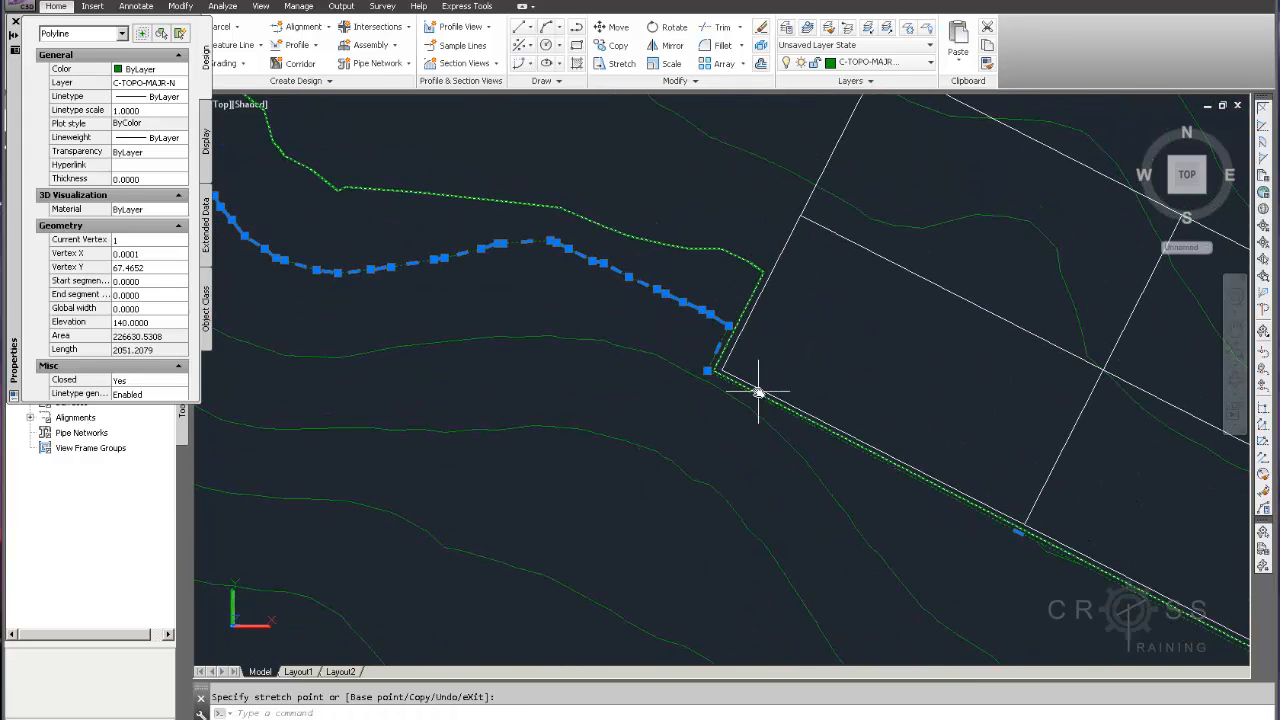
pyautogui.scroll(4, 712, 340)
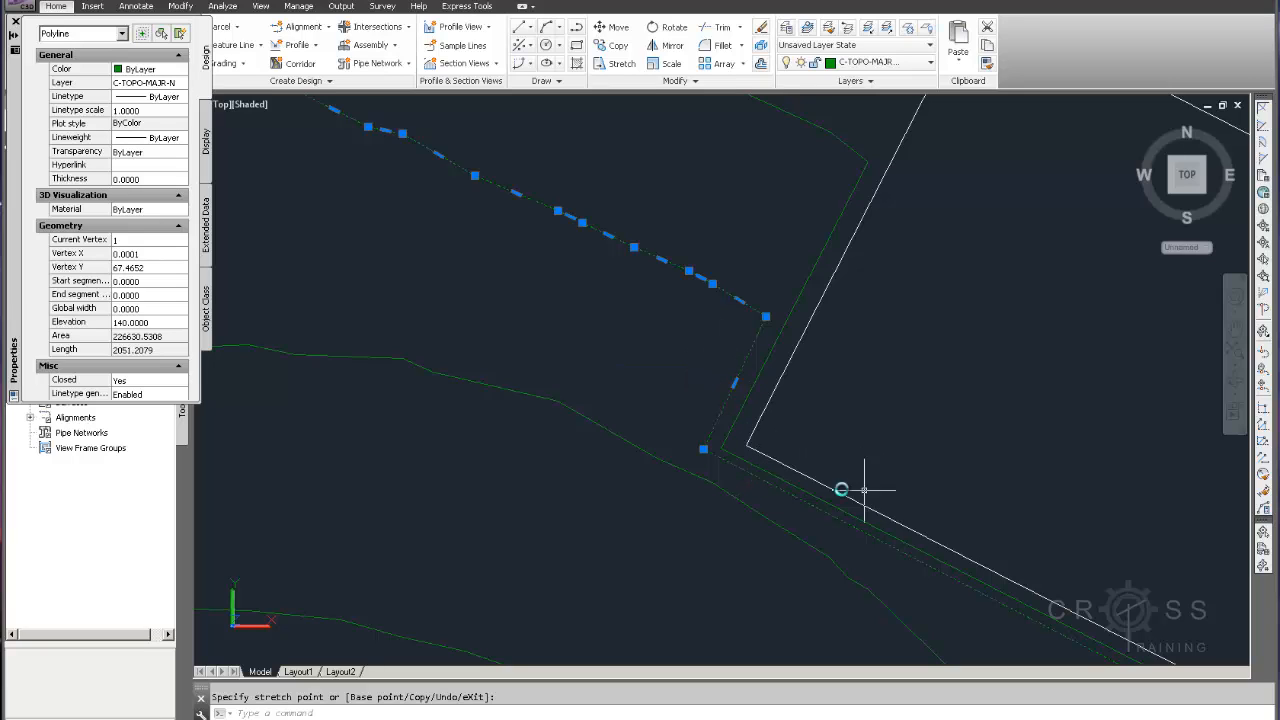
pyautogui.scroll(-4, 805, 483)
pyautogui.moveTo(951, 504)
pyautogui.mouseDown(button='middle')
pyautogui.moveTo(748, 423)
pyautogui.moveTo(754, 406)
pyautogui.moveTo(550, 250)
pyautogui.mouseUp(button='middle')
pyautogui.scroll(3, 767, 440)
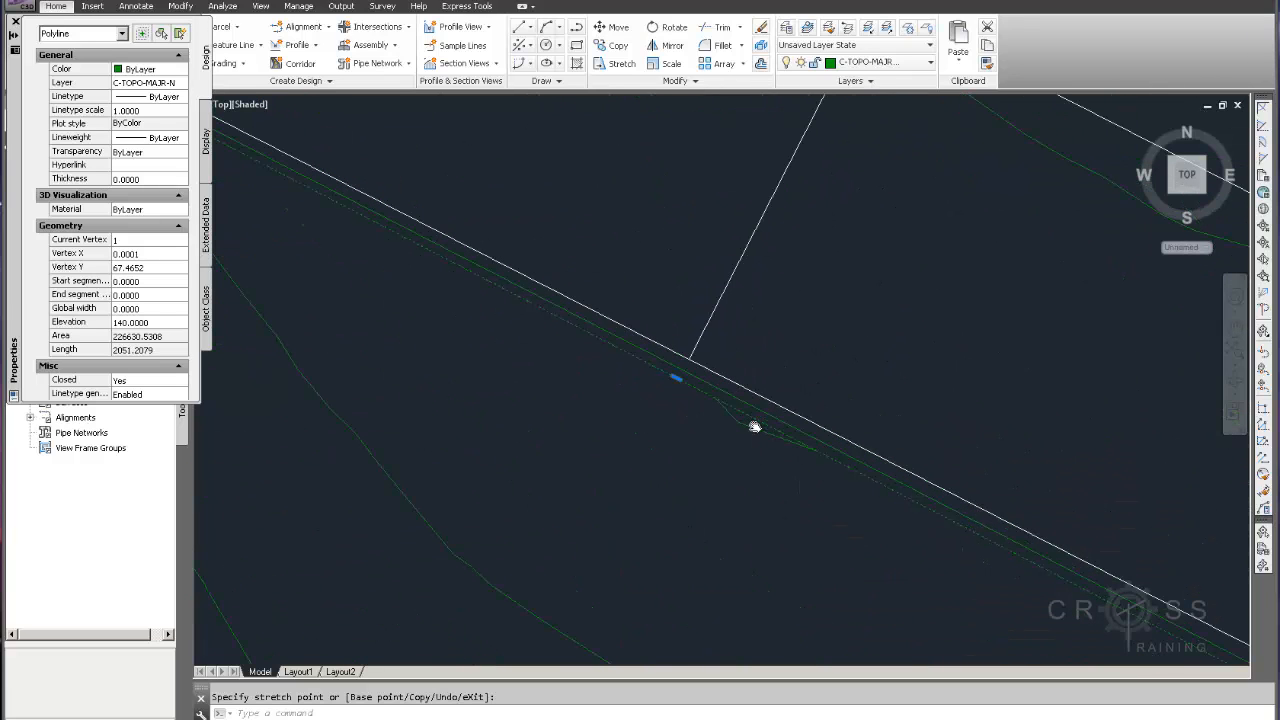
pyautogui.press('Escape')
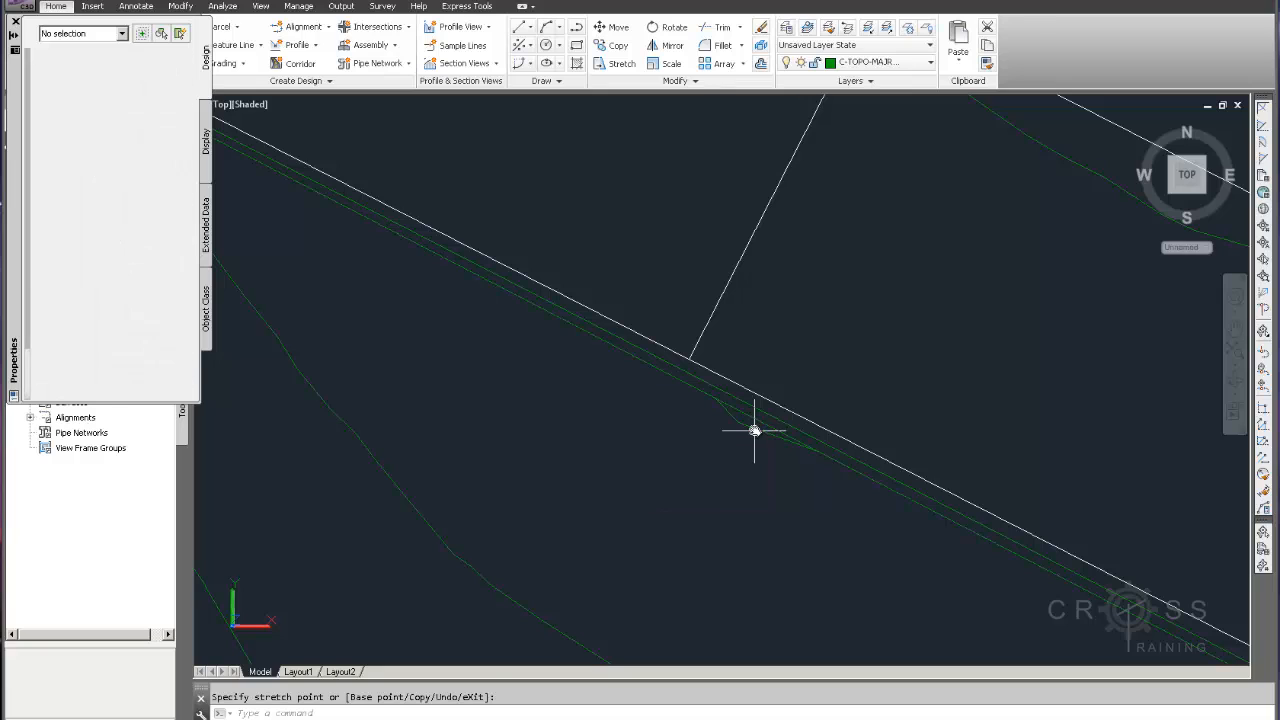
# Delete the leftover short contour segment lying along the pad's southwest edge
pyautogui.click(752, 428)
pyautogui.press('Delete')
pyautogui.scroll(-6, 757, 429)
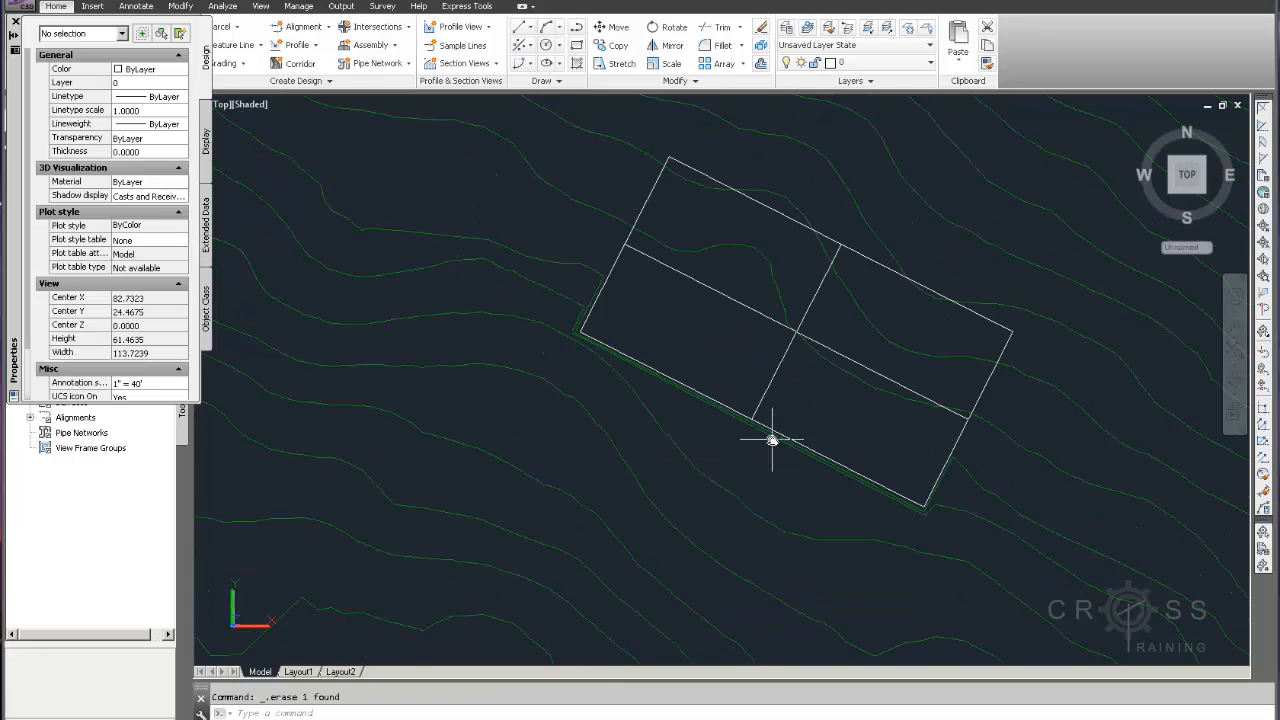
pyautogui.moveTo(776, 469); pyautogui.dragTo(884, 511, button='middle')
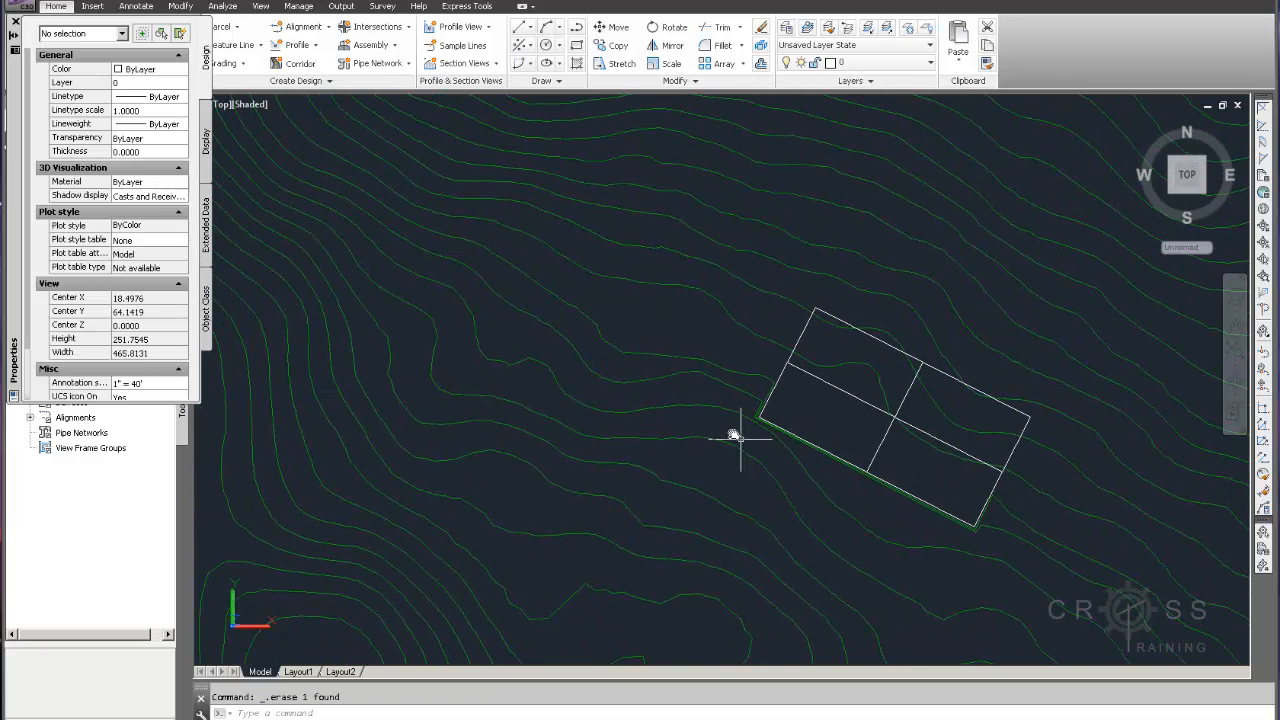
pyautogui.scroll(3, 735, 437)
pyautogui.scroll(2, 784, 377)
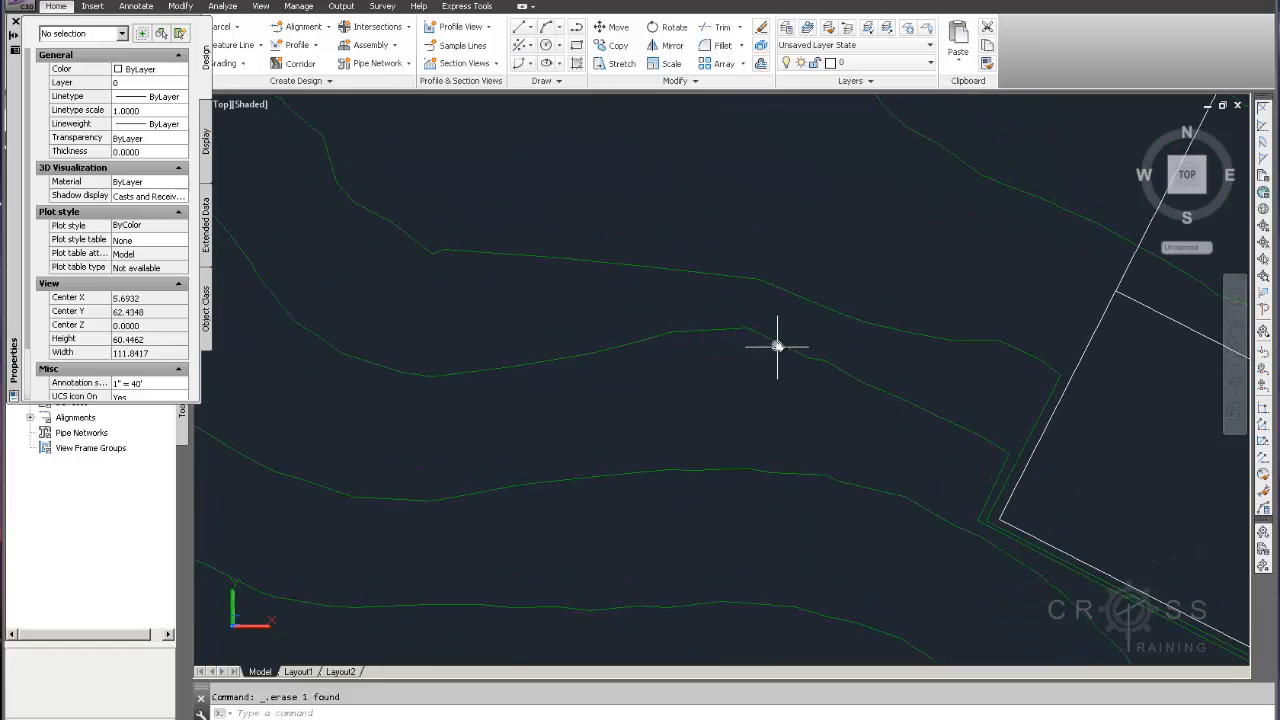
# Draw a polyline from the contour's end near the pad's west corner westward to the endpoint of the 140 contour, bridging beneath its bump
pyautogui.click(775, 345)
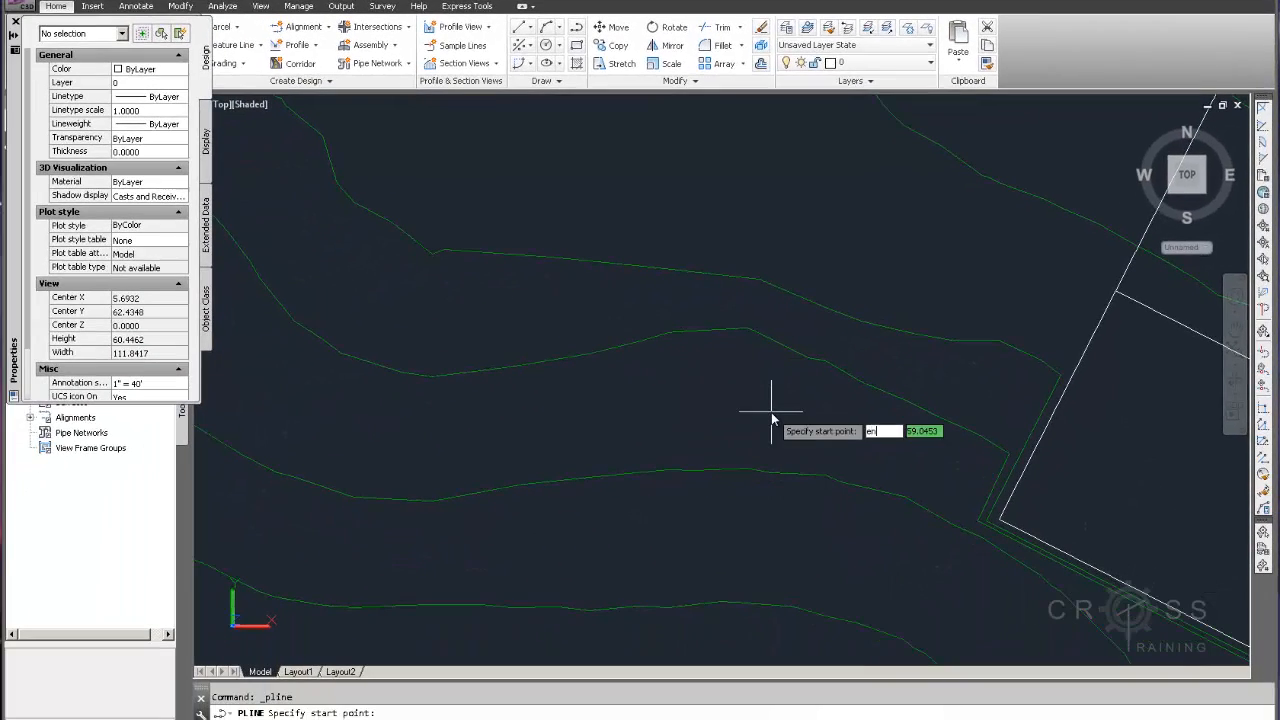
pyautogui.write('d')
pyautogui.press('Return')
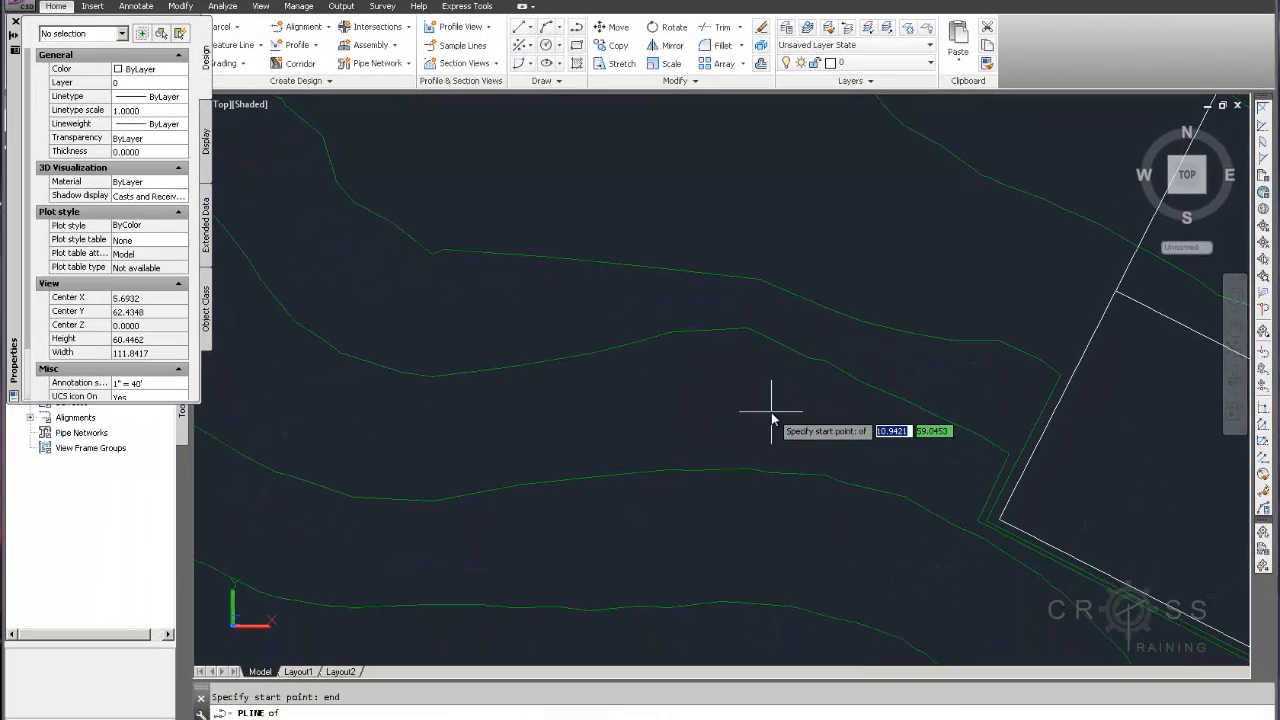
pyautogui.click(942, 420)
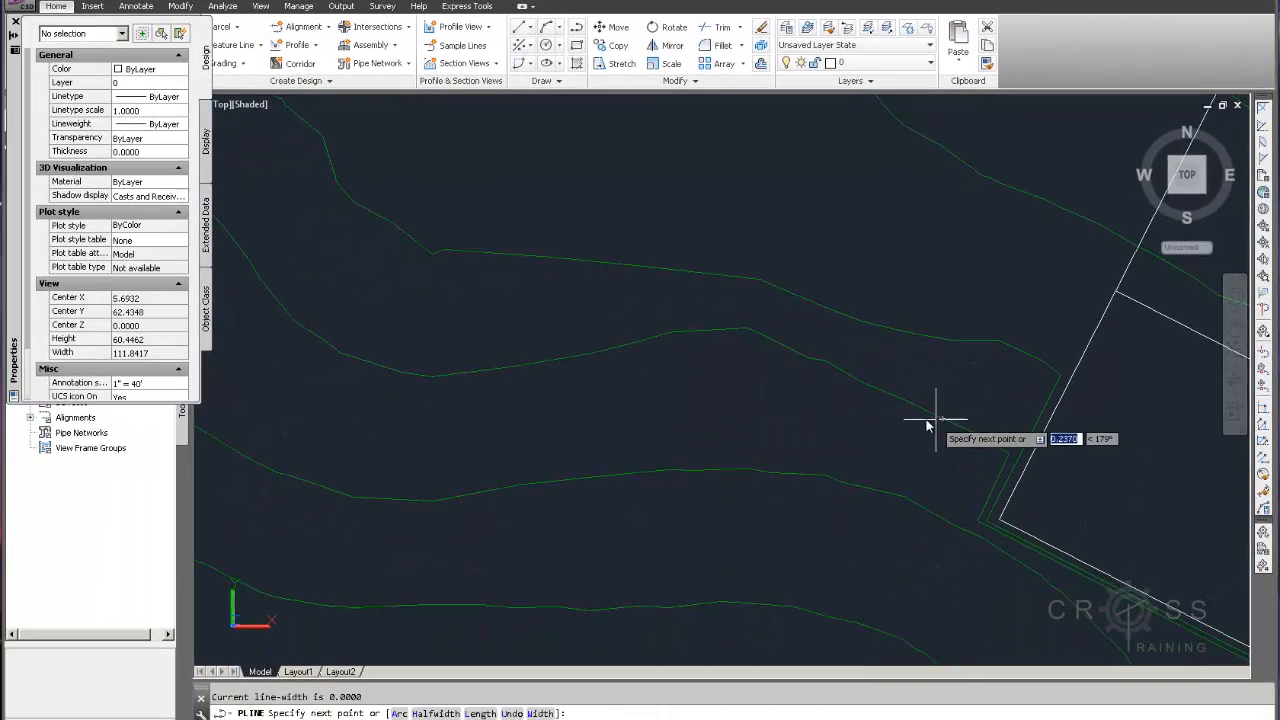
pyautogui.click(857, 408)
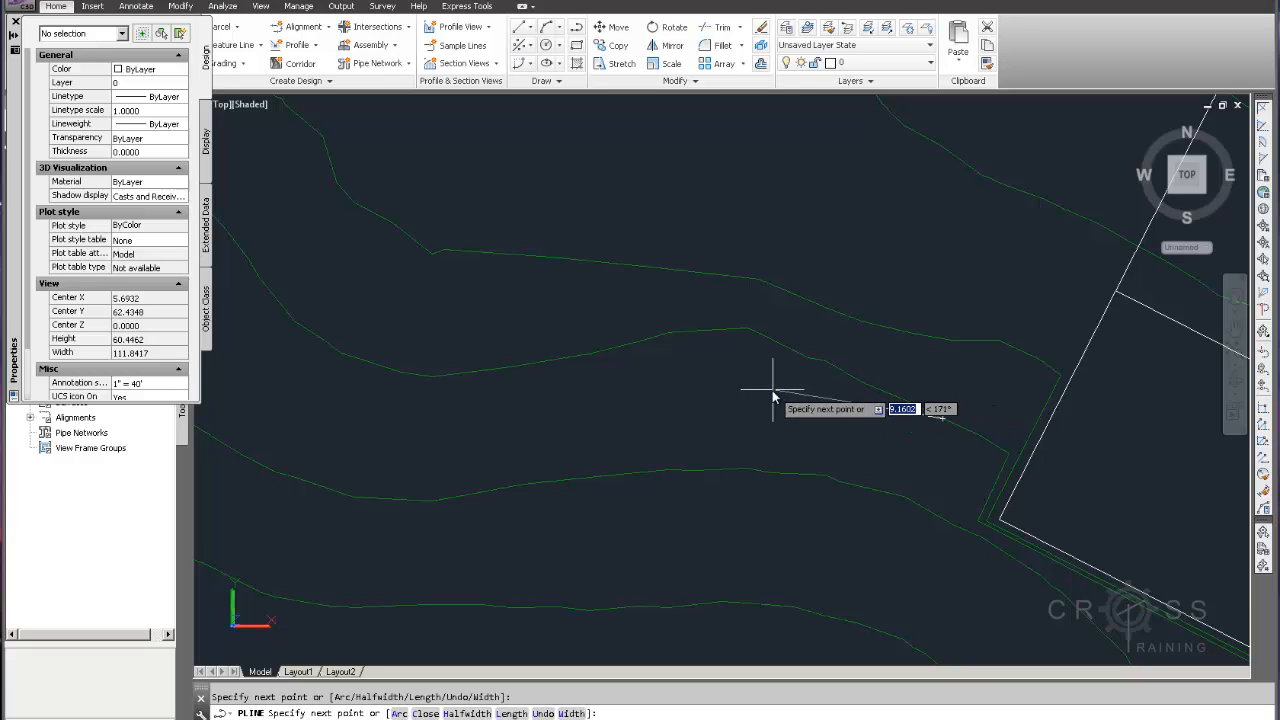
pyautogui.click(586, 385)
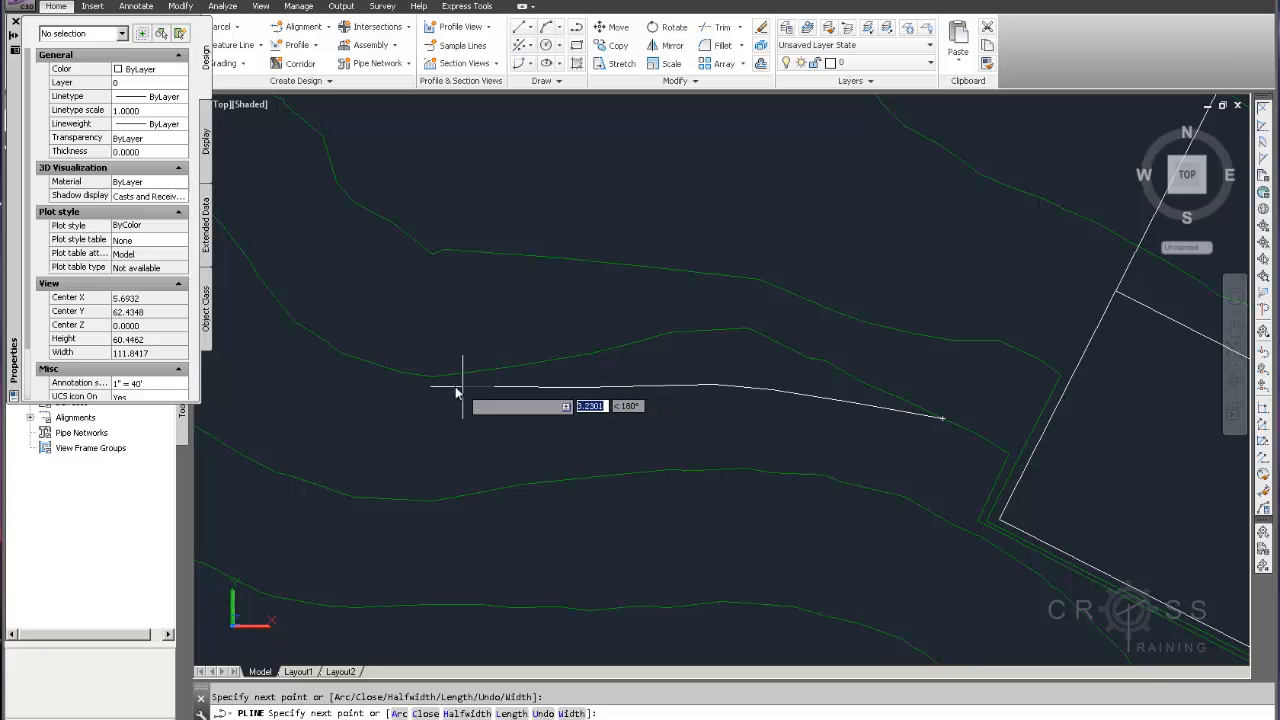
pyautogui.write('end')
pyautogui.press('Return')
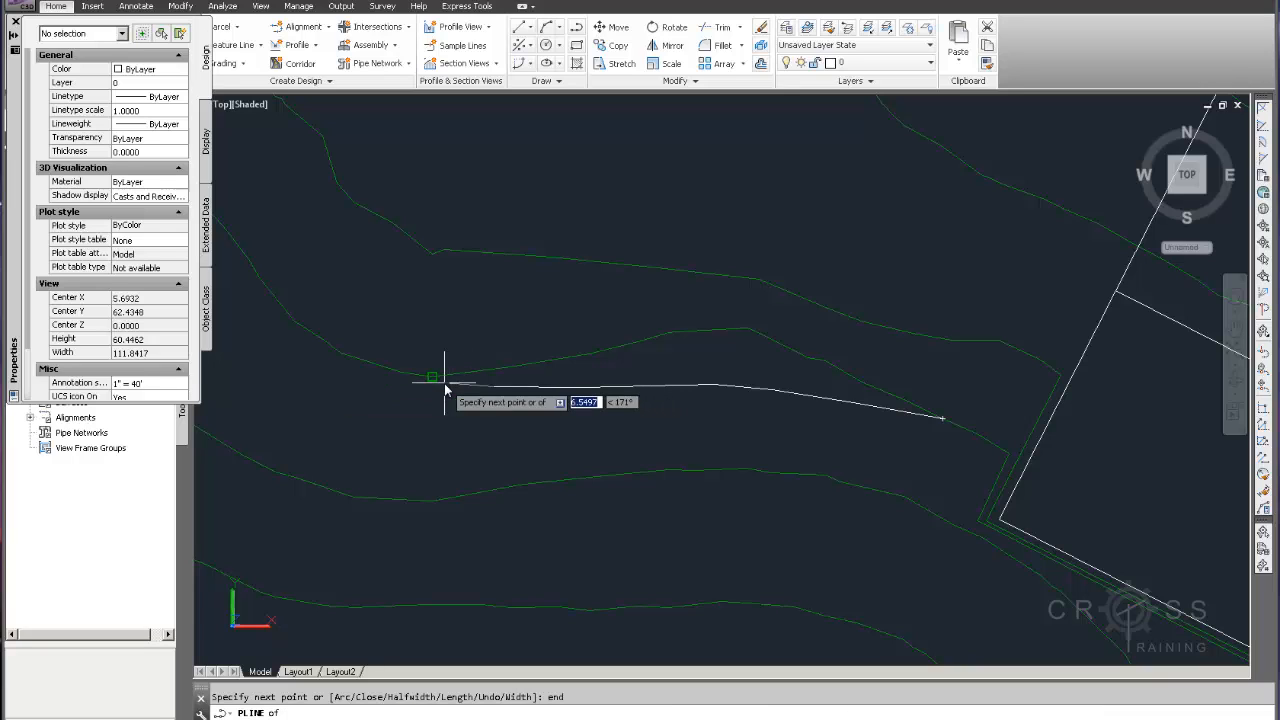
pyautogui.click(438, 378)
pyautogui.press('Escape')
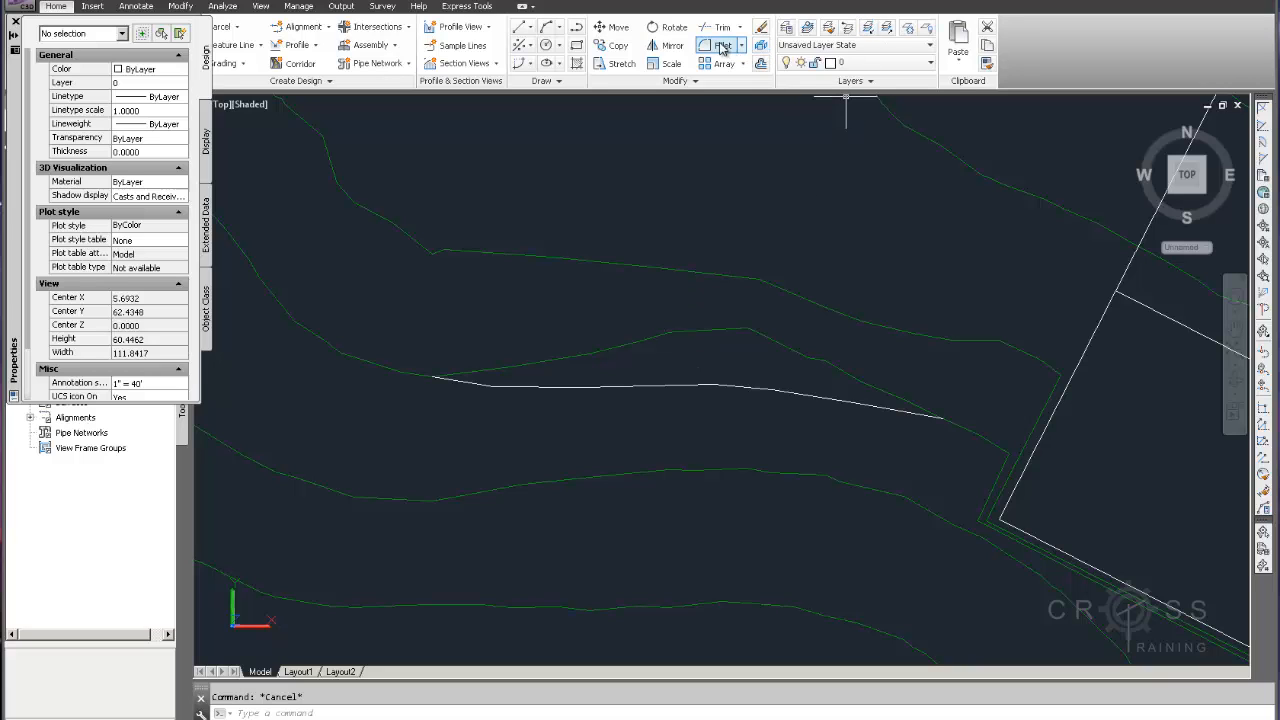
# Trim away the 140 contour's bump above the new polyline, using the polyline as the cutting edge
pyautogui.click(709, 386)
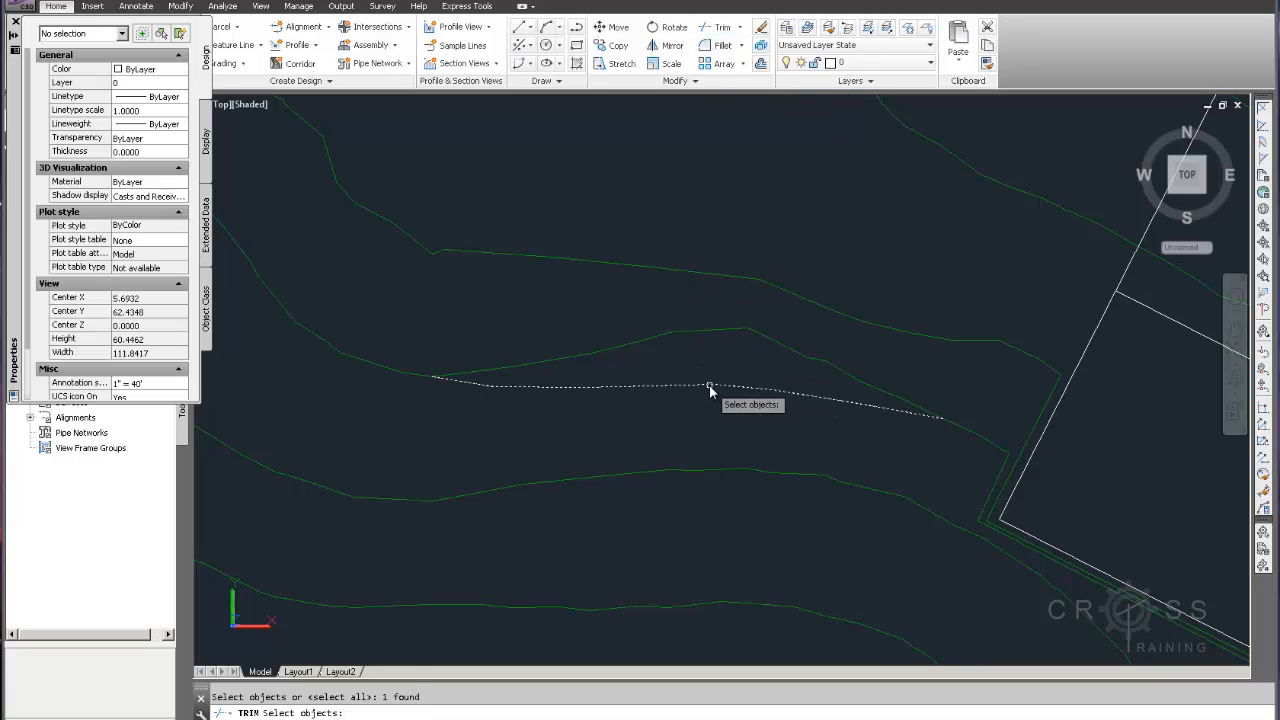
pyautogui.press('Return')
pyautogui.click(719, 330)
pyautogui.press('Return')
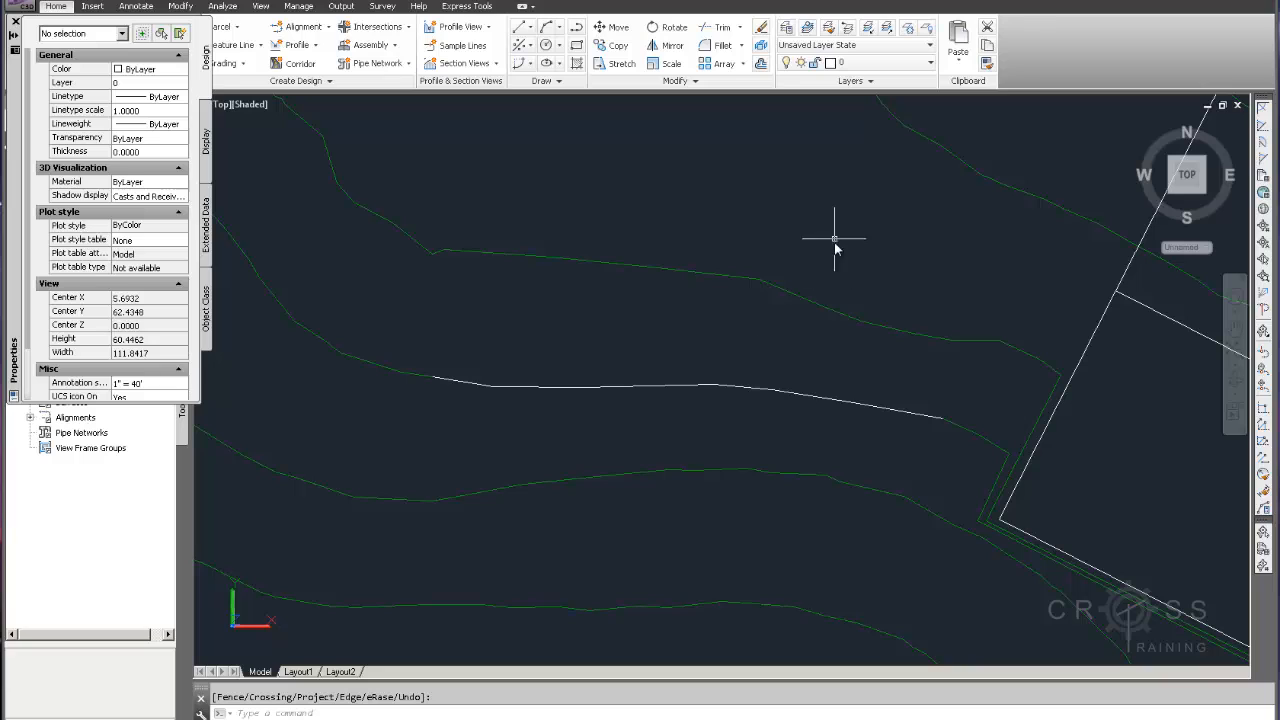
pyautogui.write('pedit')
pyautogui.press('Return')
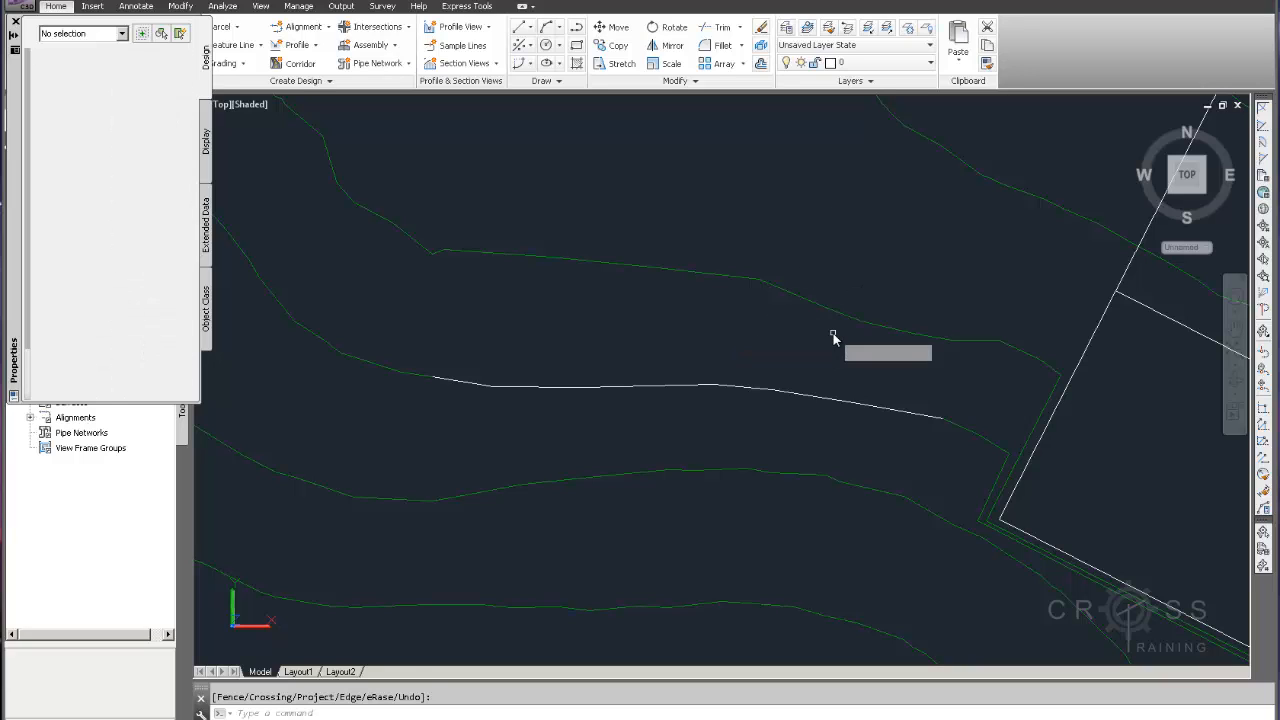
pyautogui.press('Escape')
# Move the new bridging polyline onto the same layer as the existing contours
pyautogui.click(826, 406)
pyautogui.click(814, 391)
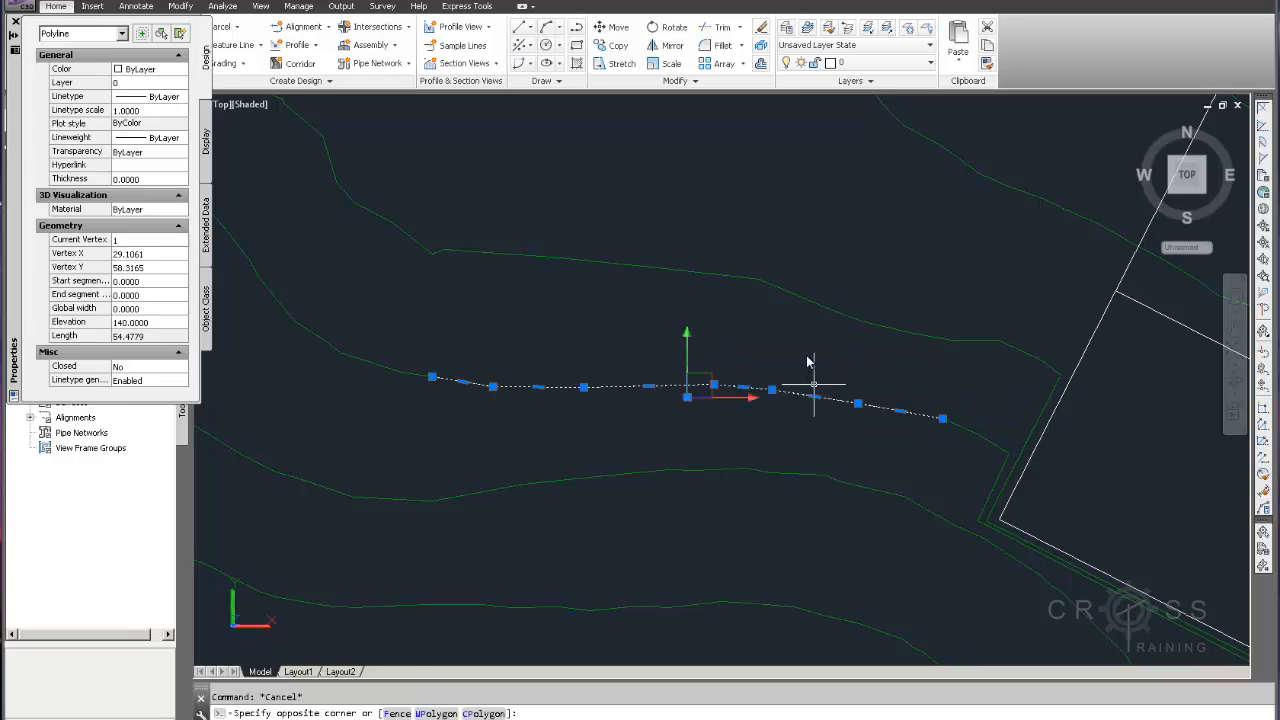
pyautogui.click(880, 62)
pyautogui.click(865, 96)
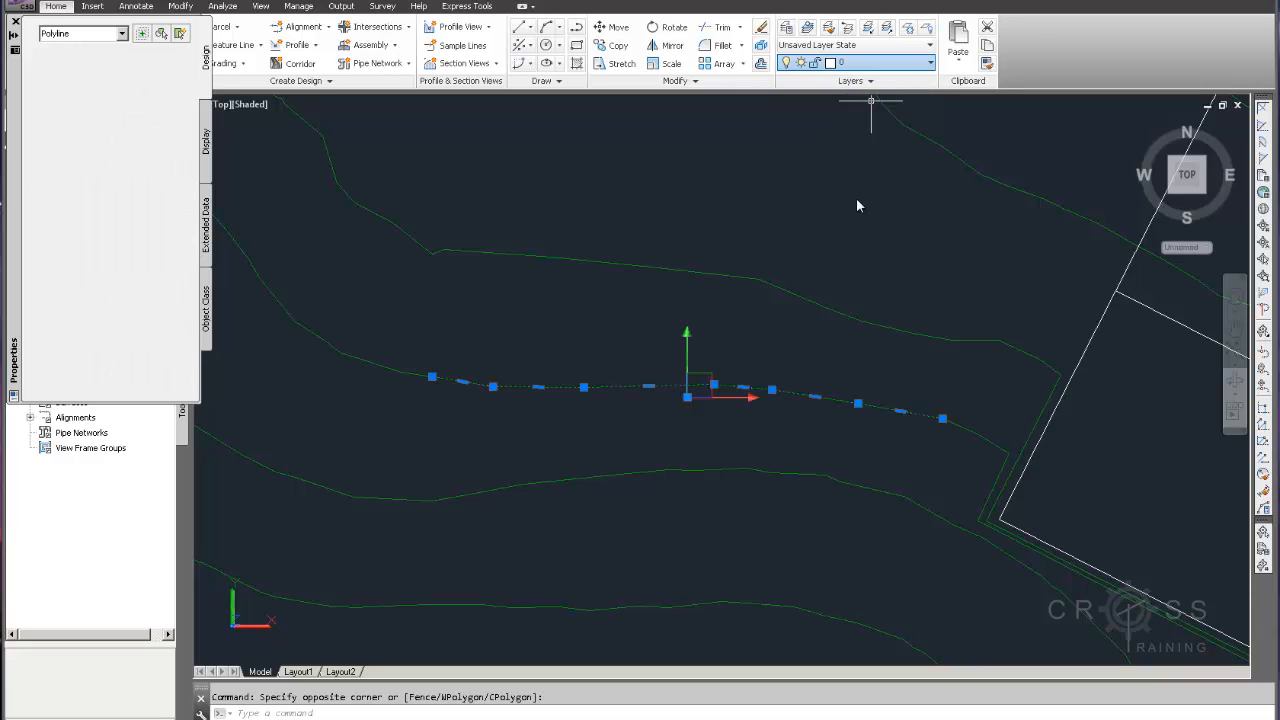
pyautogui.press('Escape')
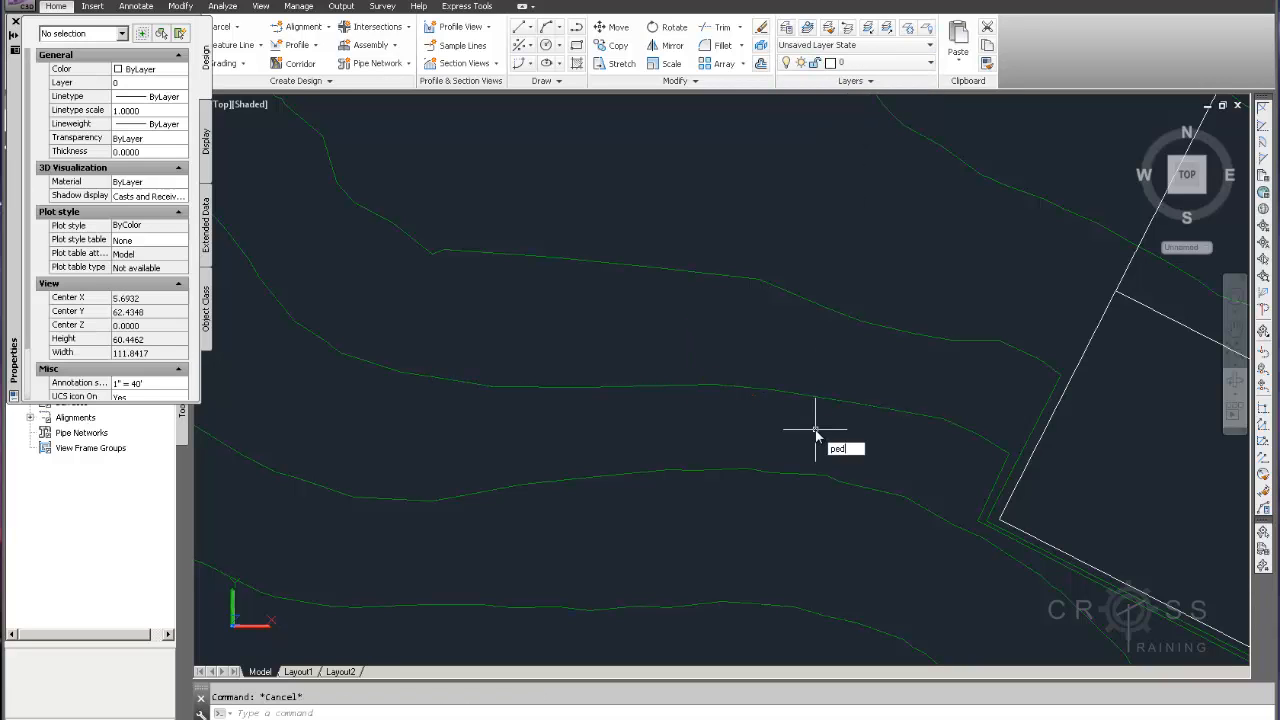
# Use PEDIT Join to merge the contour wrapping the pad's west corner with the new bridging polyline
pyautogui.press('Return')
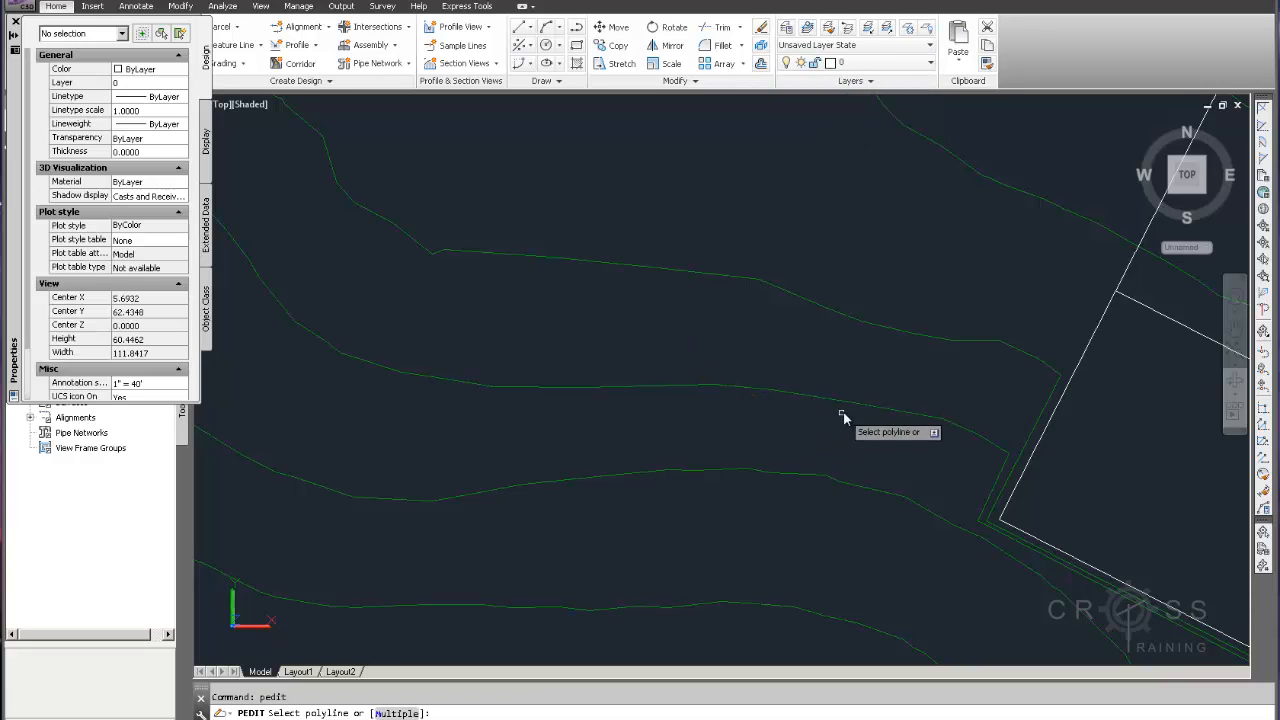
pyautogui.click(983, 437)
pyautogui.click(1017, 489)
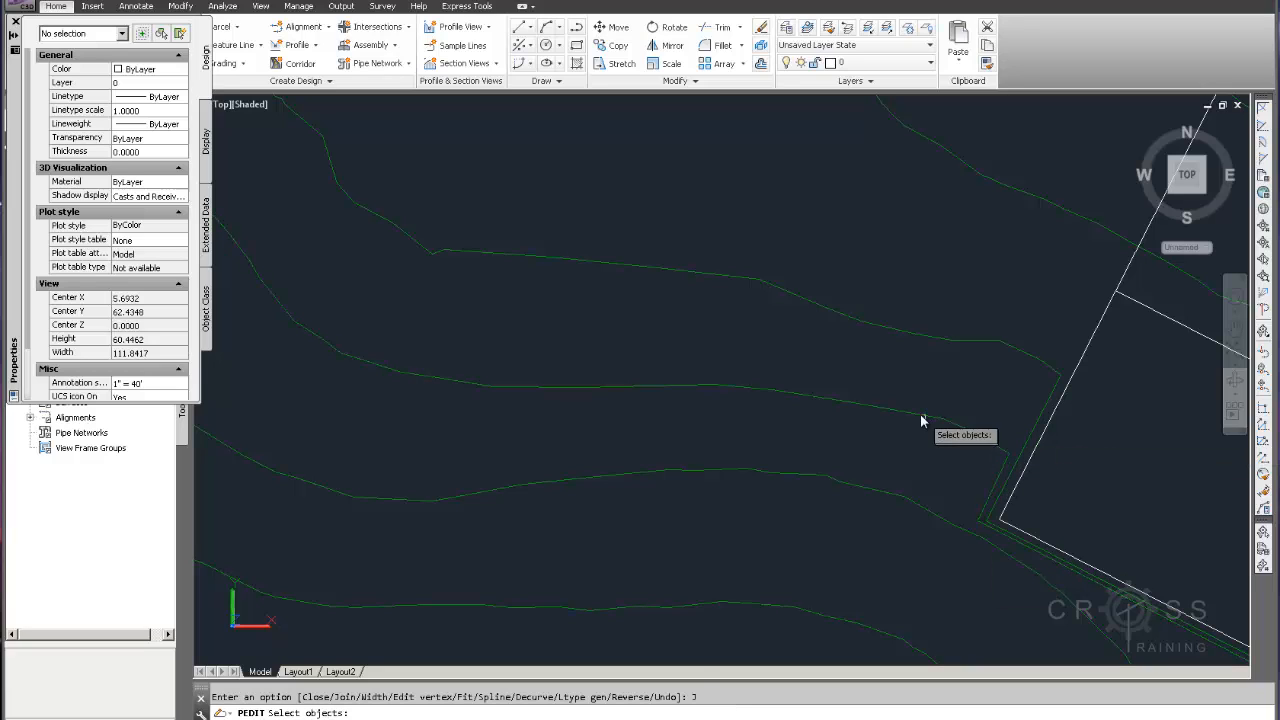
pyautogui.click(958, 421)
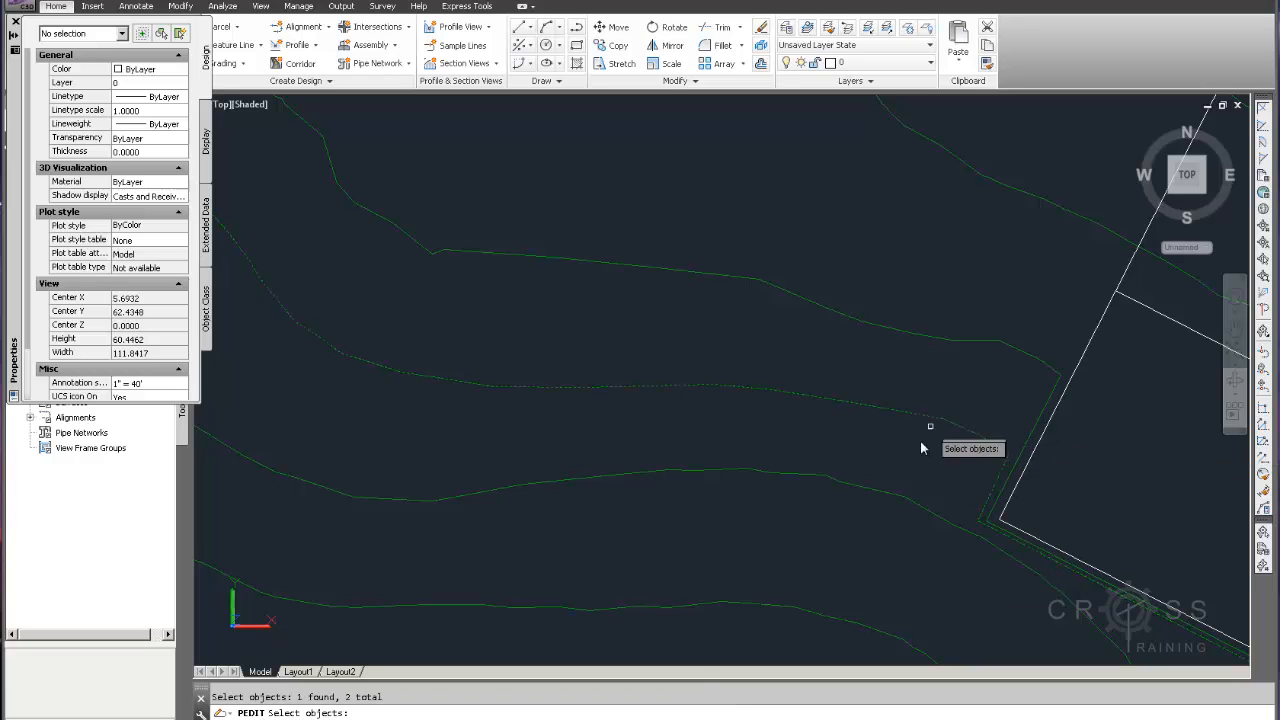
pyautogui.press('Return')
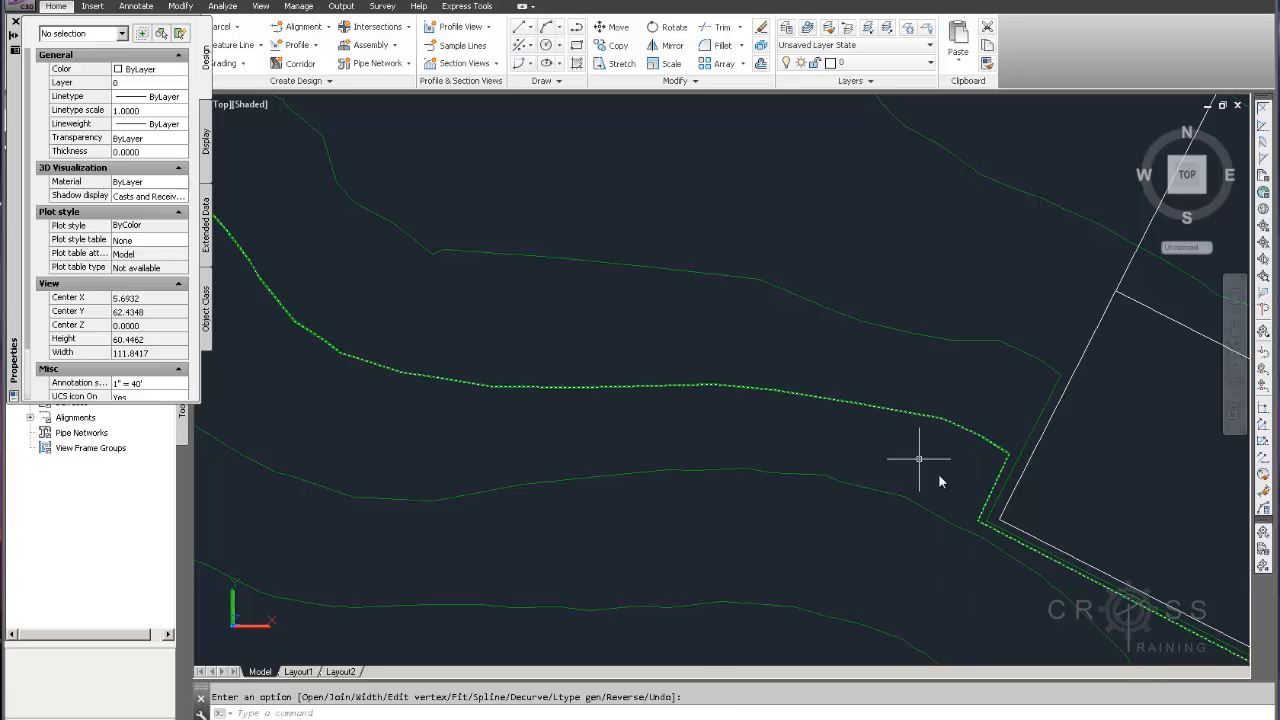
pyautogui.scroll(-1, 892, 497)
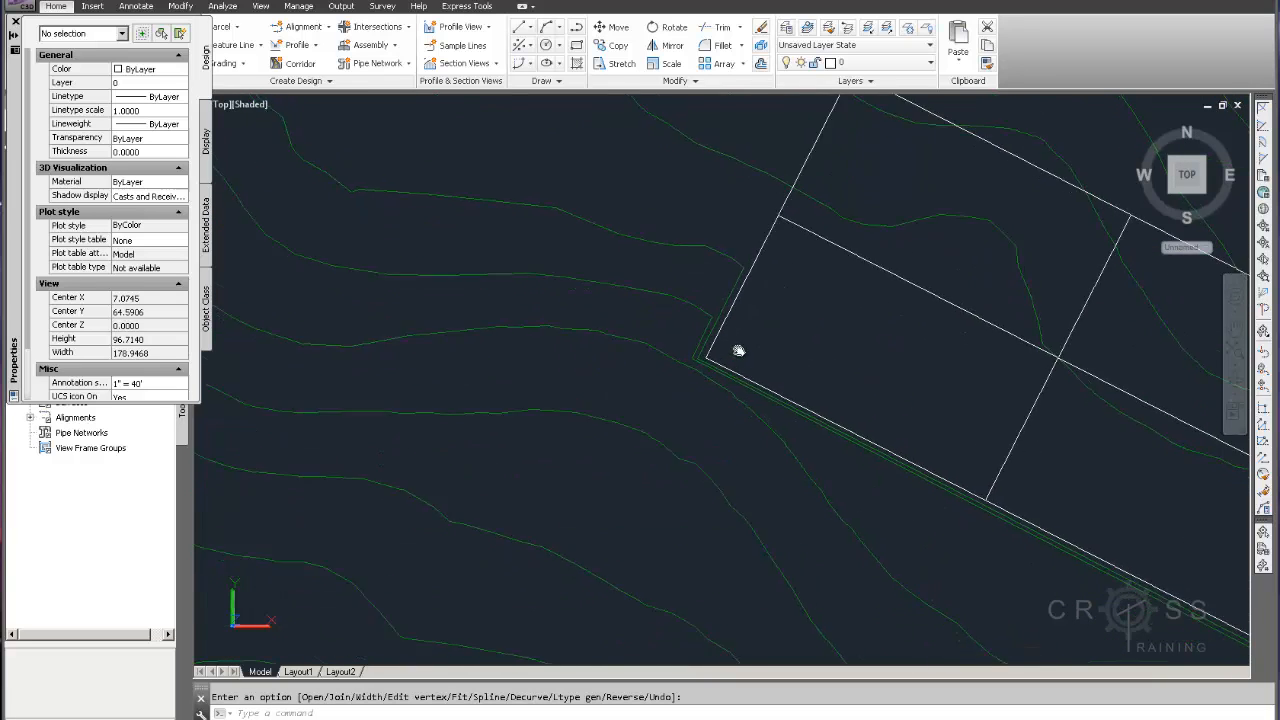